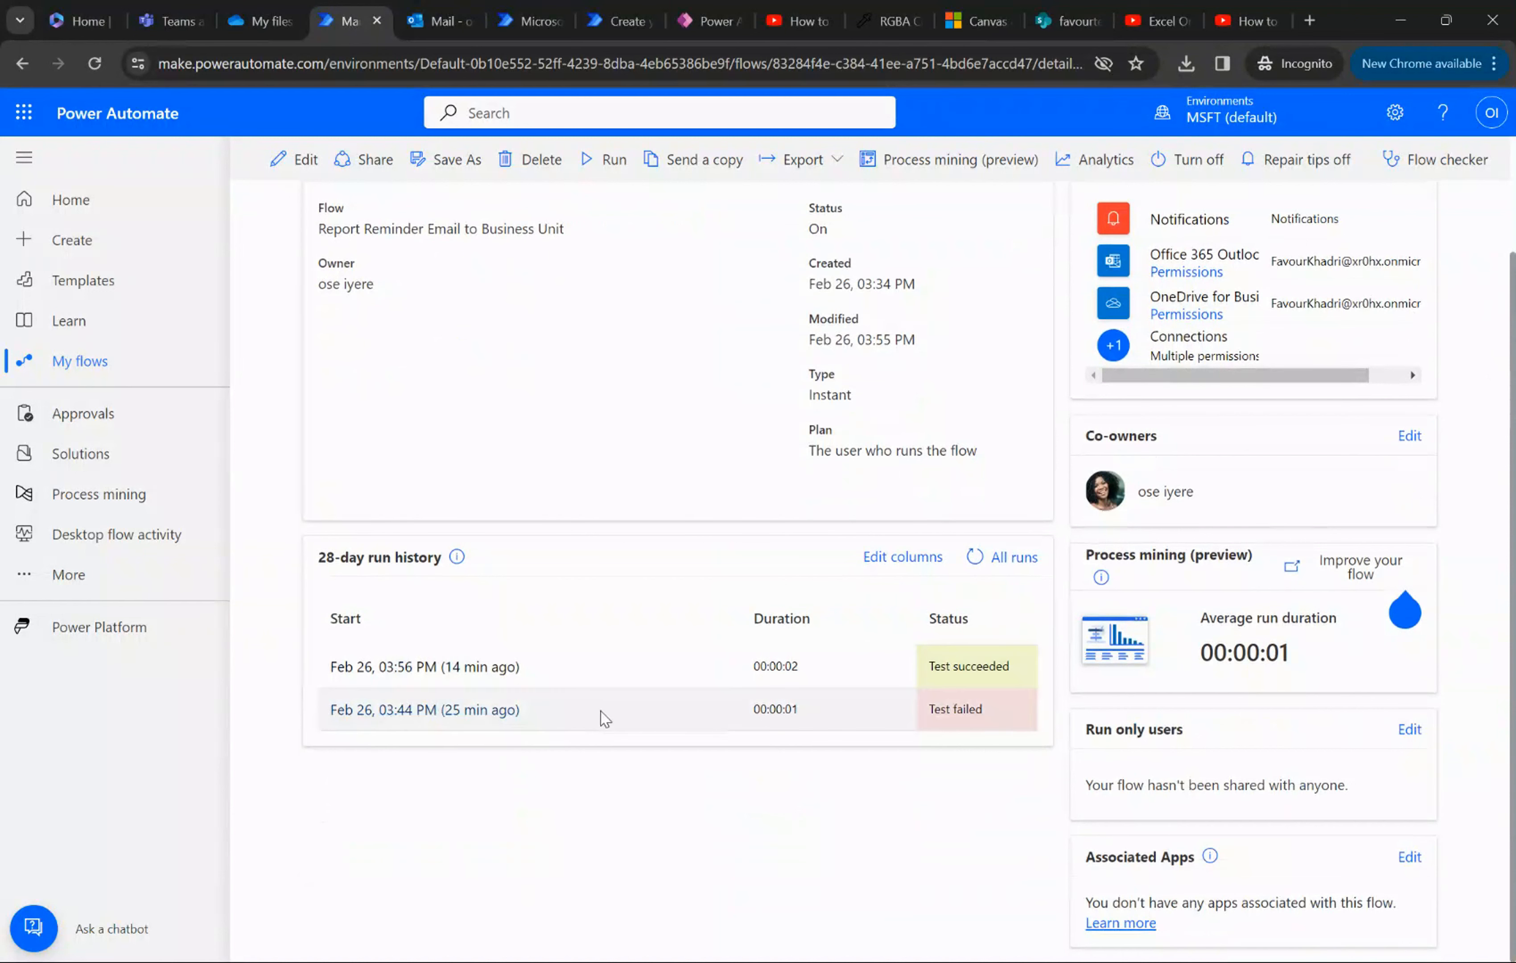
# - Review the details and run history of the Report Reminder Email to Business Unit flow, and open the flow for editing
pyautogui.scroll(2, 623, 540)
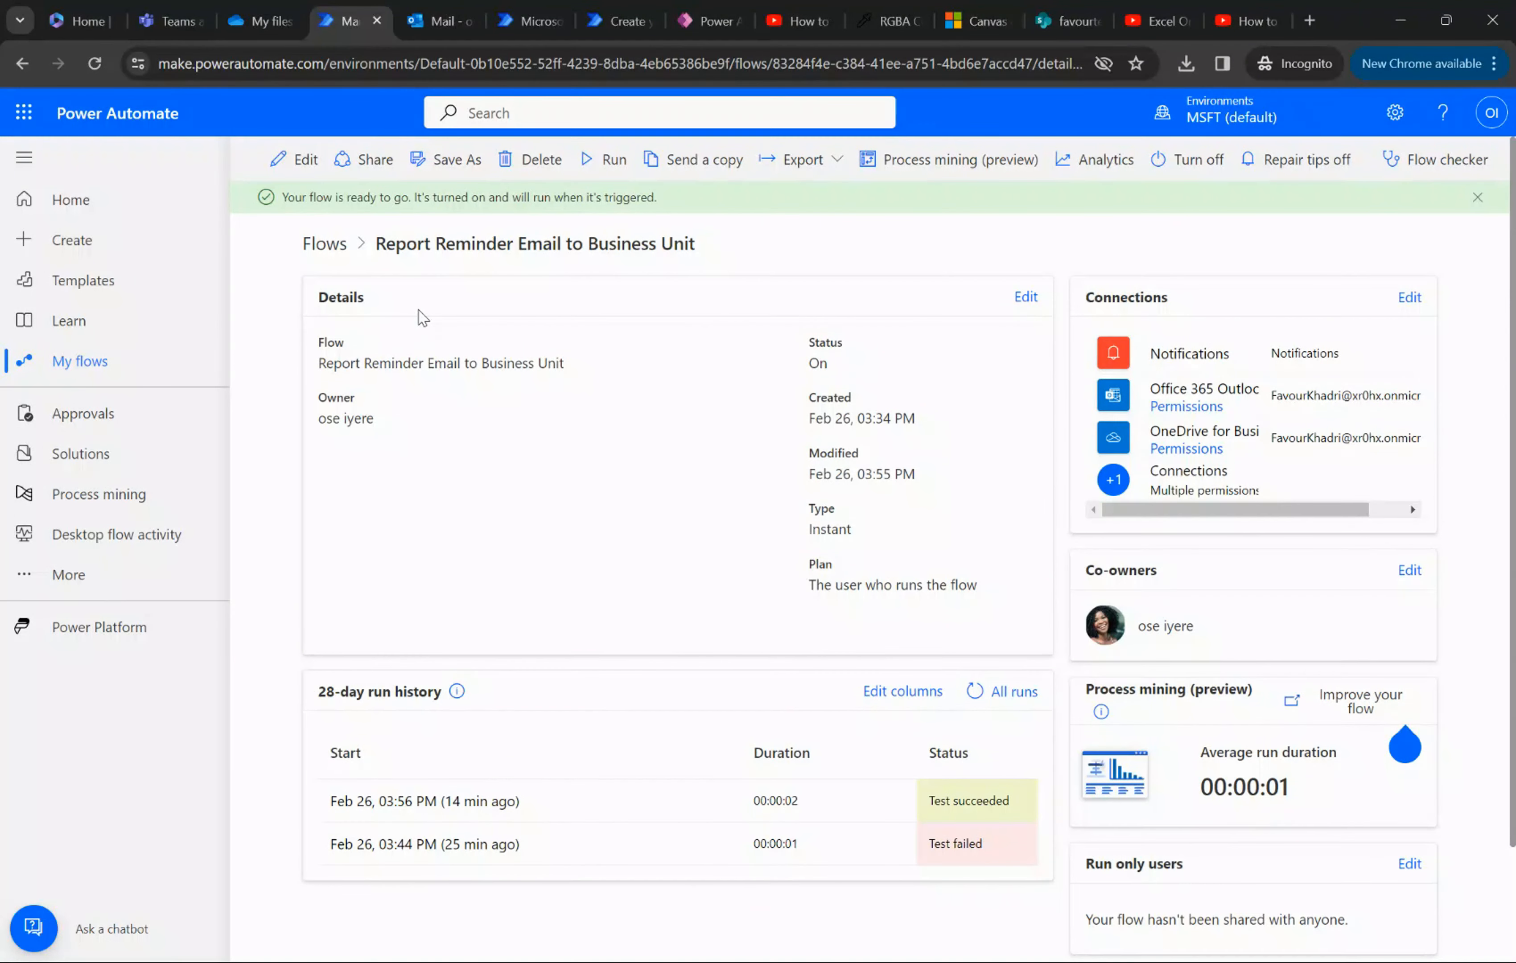
pyautogui.scroll(-2, 421, 317)
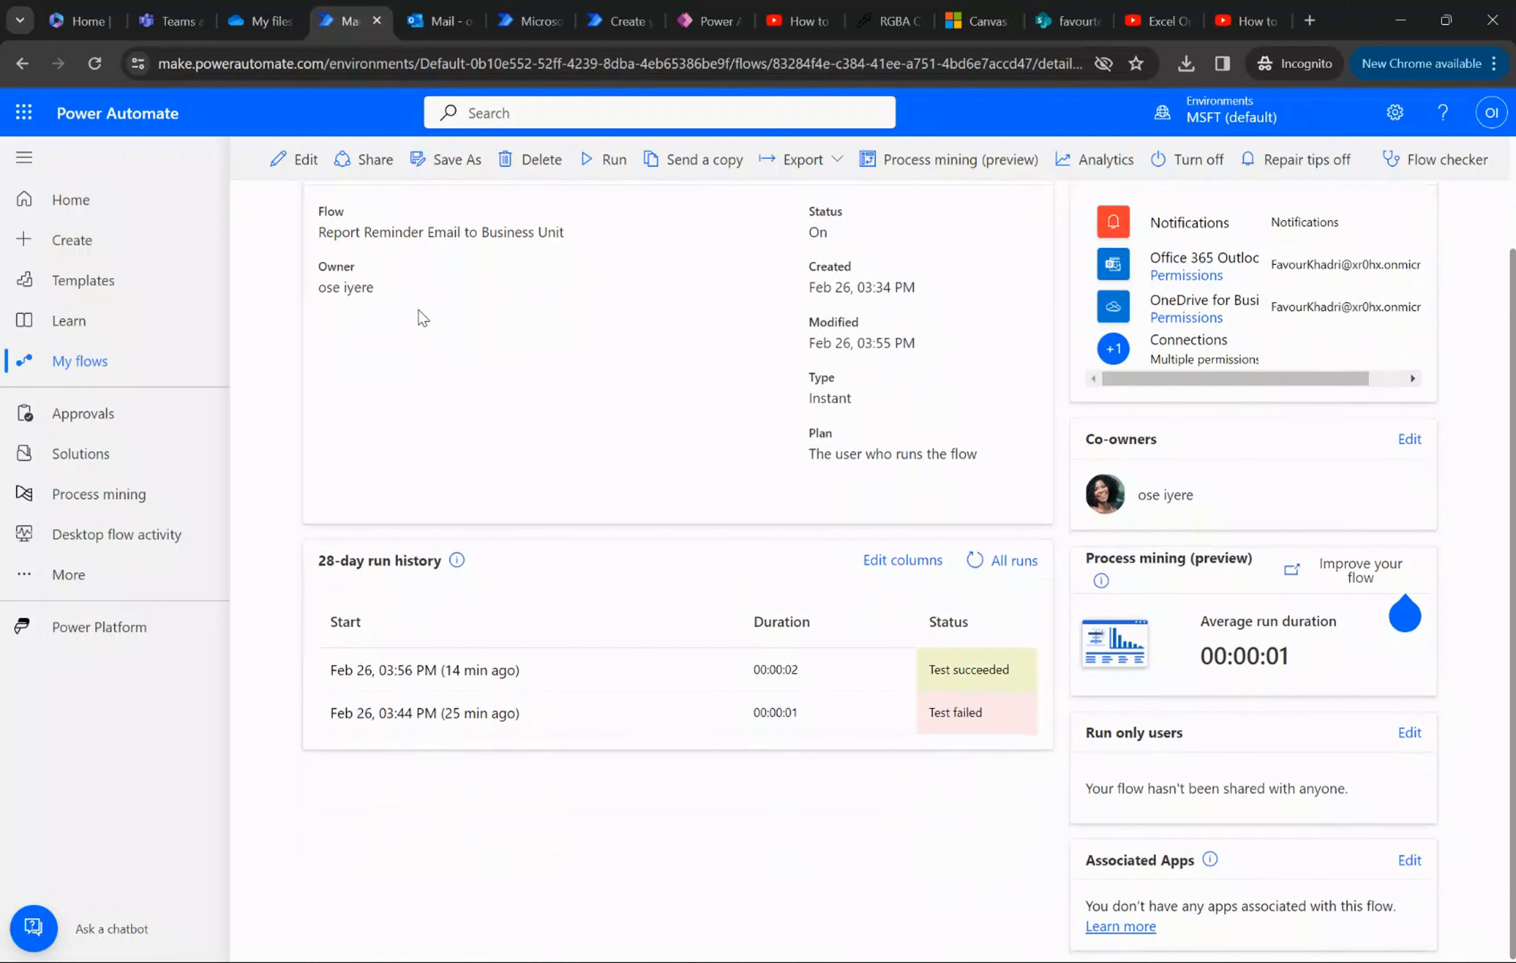
pyautogui.scroll(2, 420, 317)
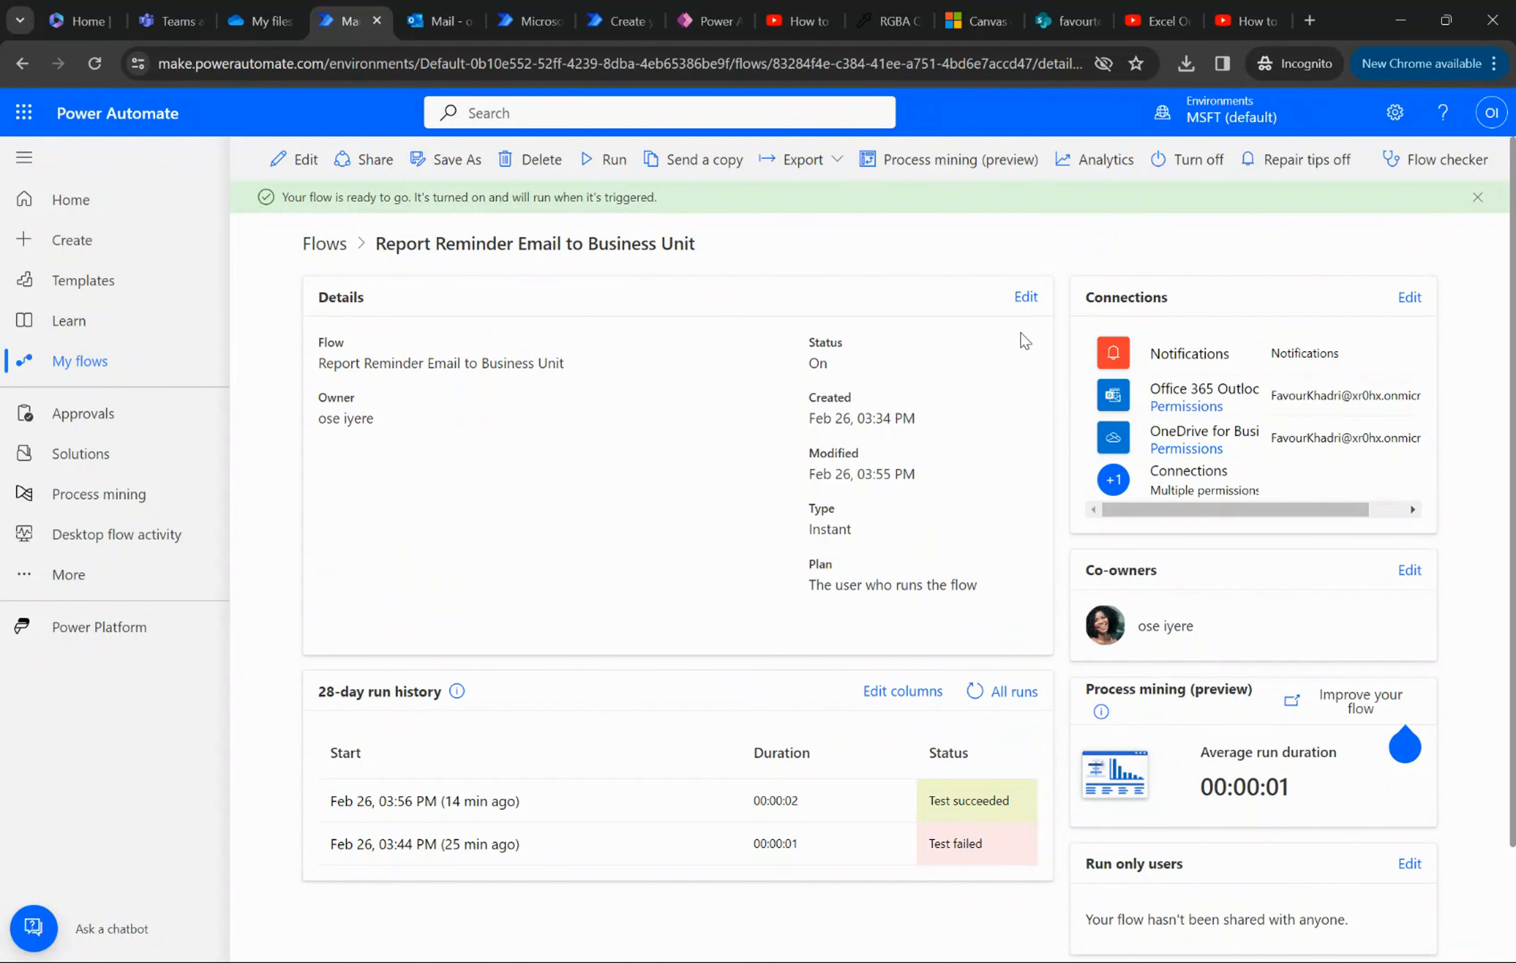
pyautogui.click(304, 158)
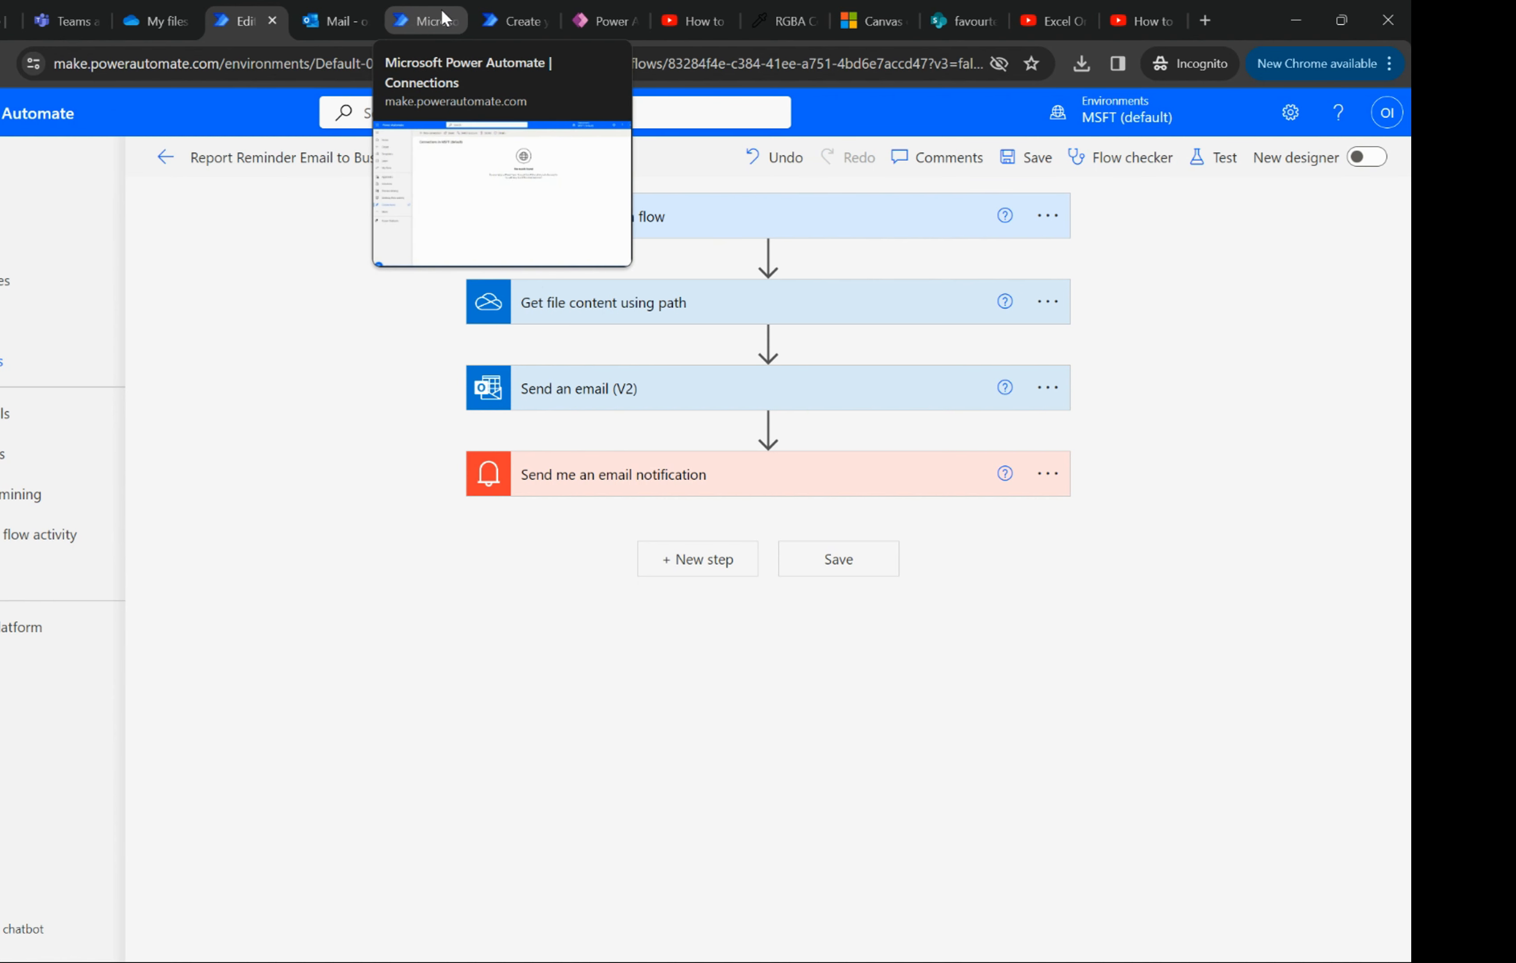
# - Switch to OneDrive and upload the Working Dox workbook from the PA_Send email attach folder to My files
pyautogui.click(155, 21)
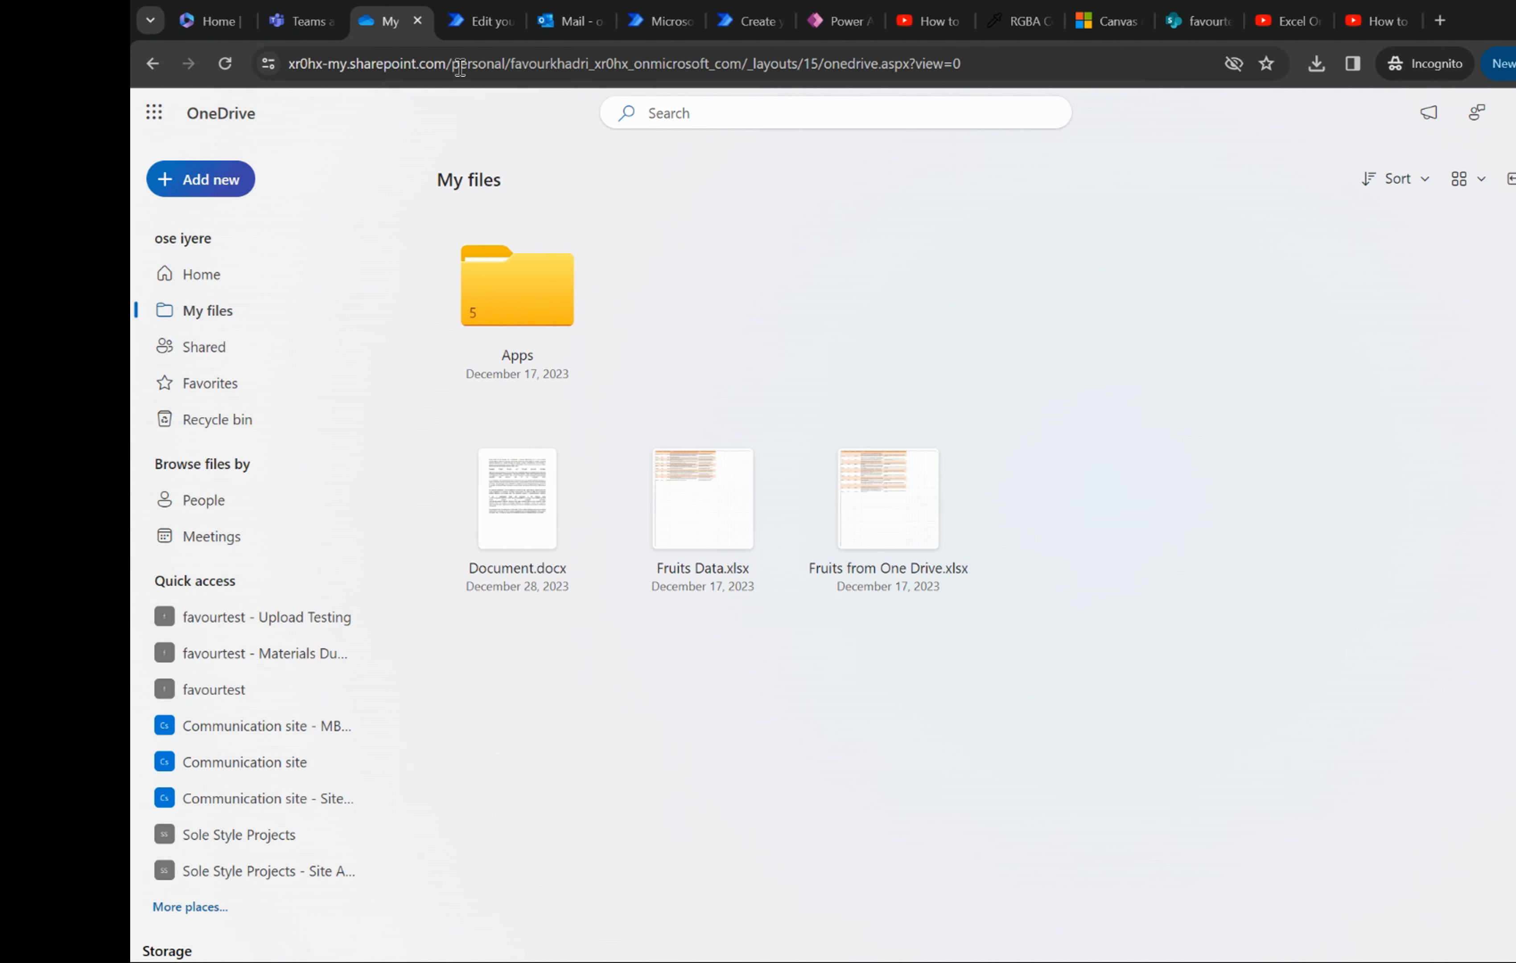
pyautogui.click(199, 183)
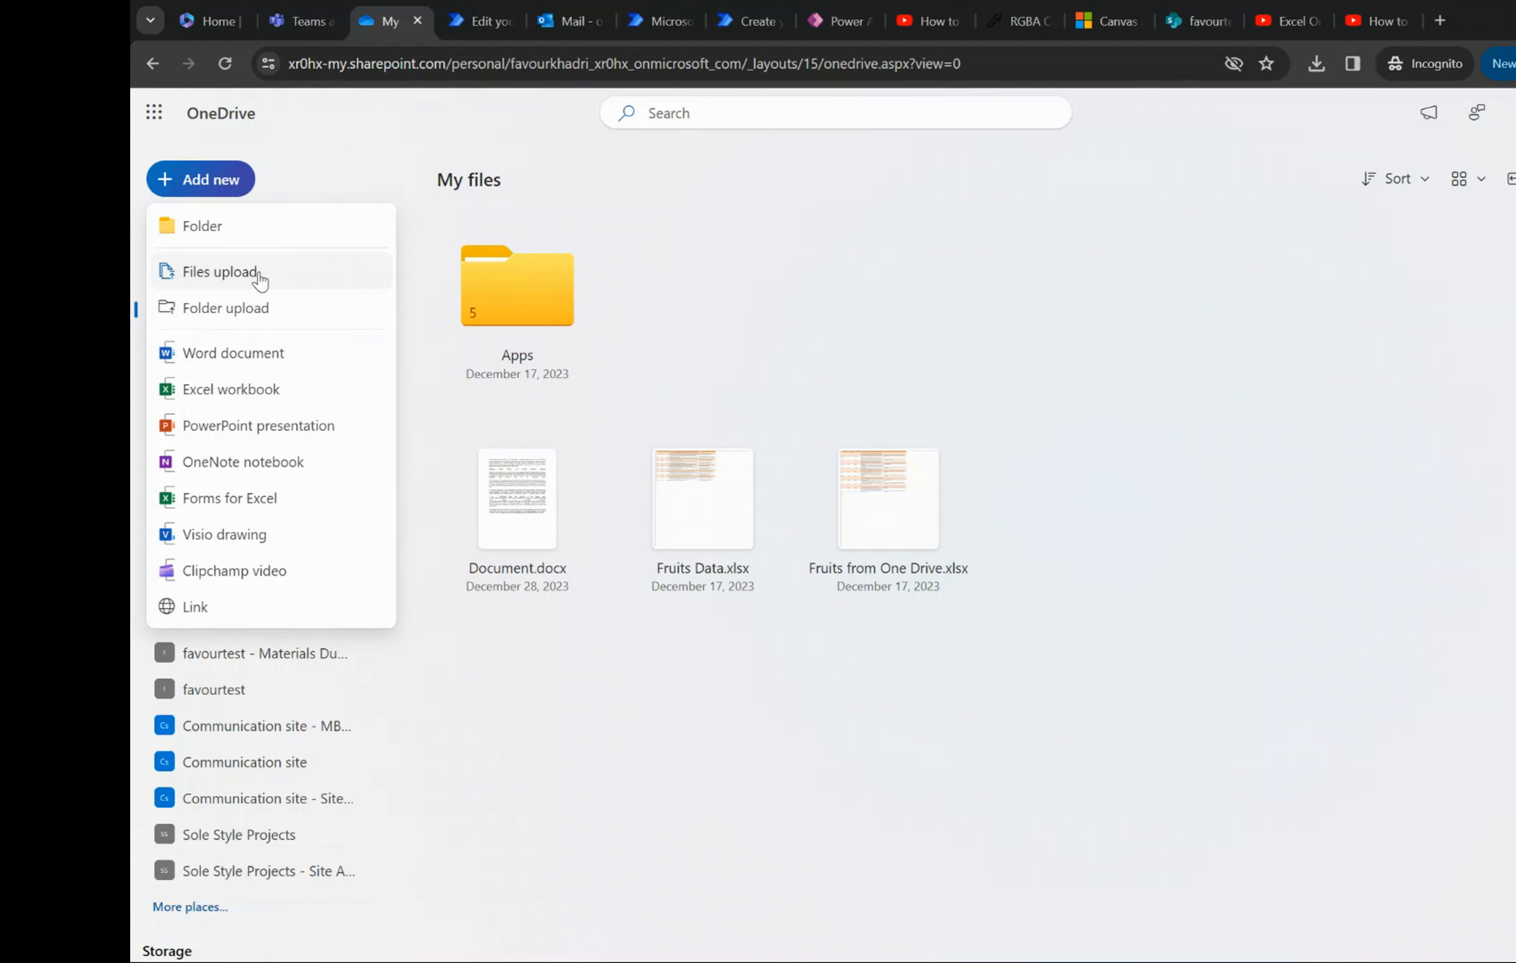
pyautogui.click(254, 278)
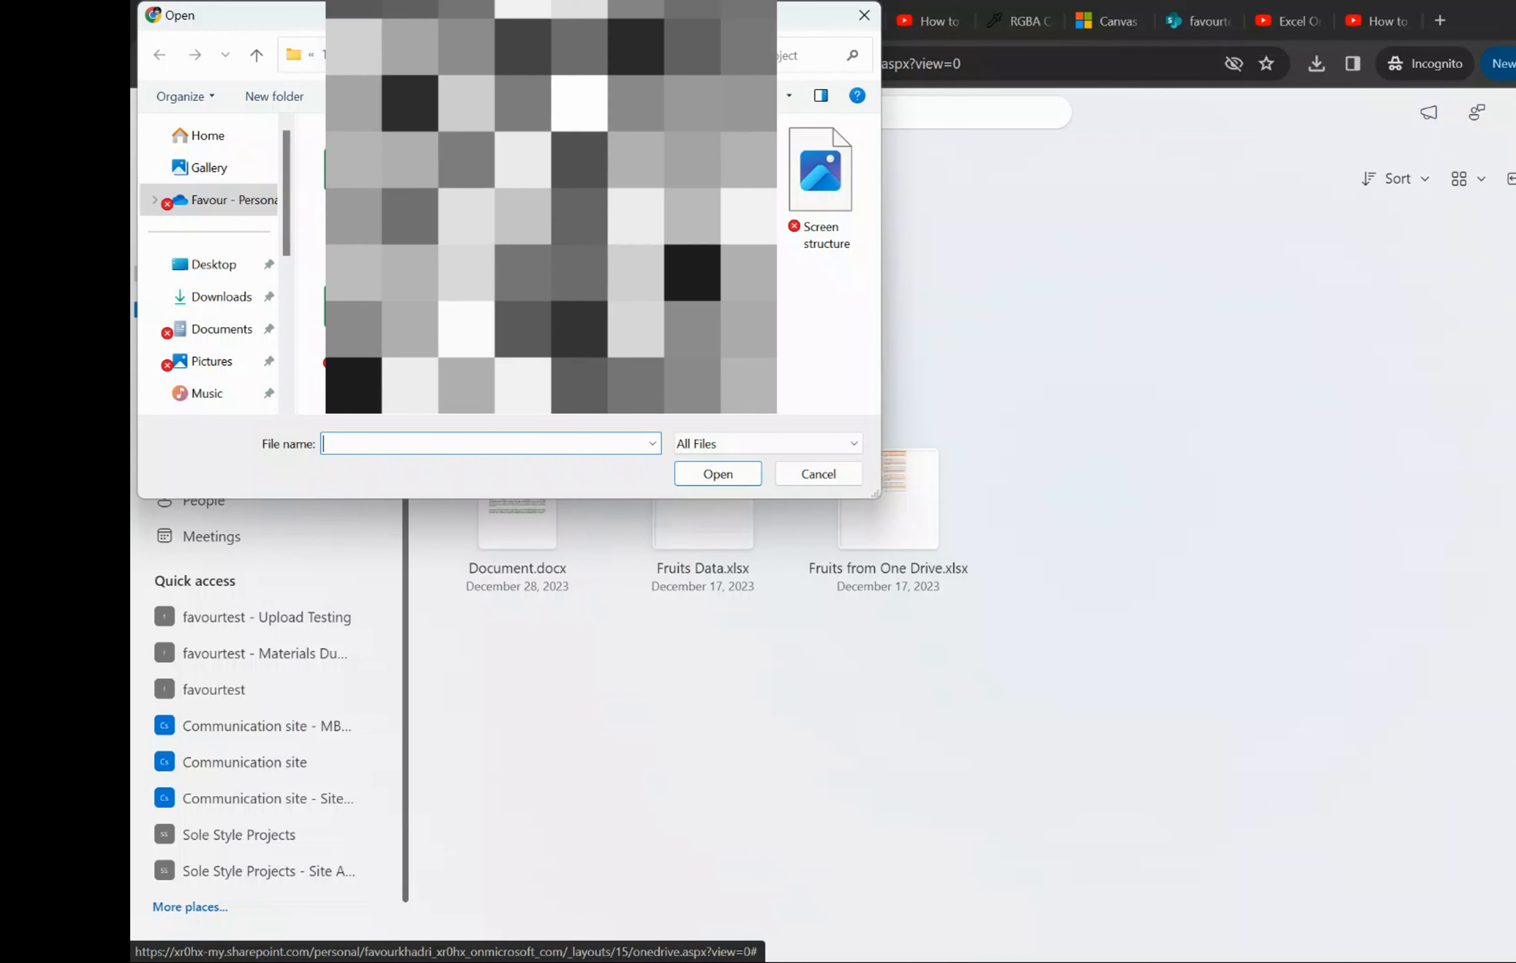
pyautogui.click(356, 55)
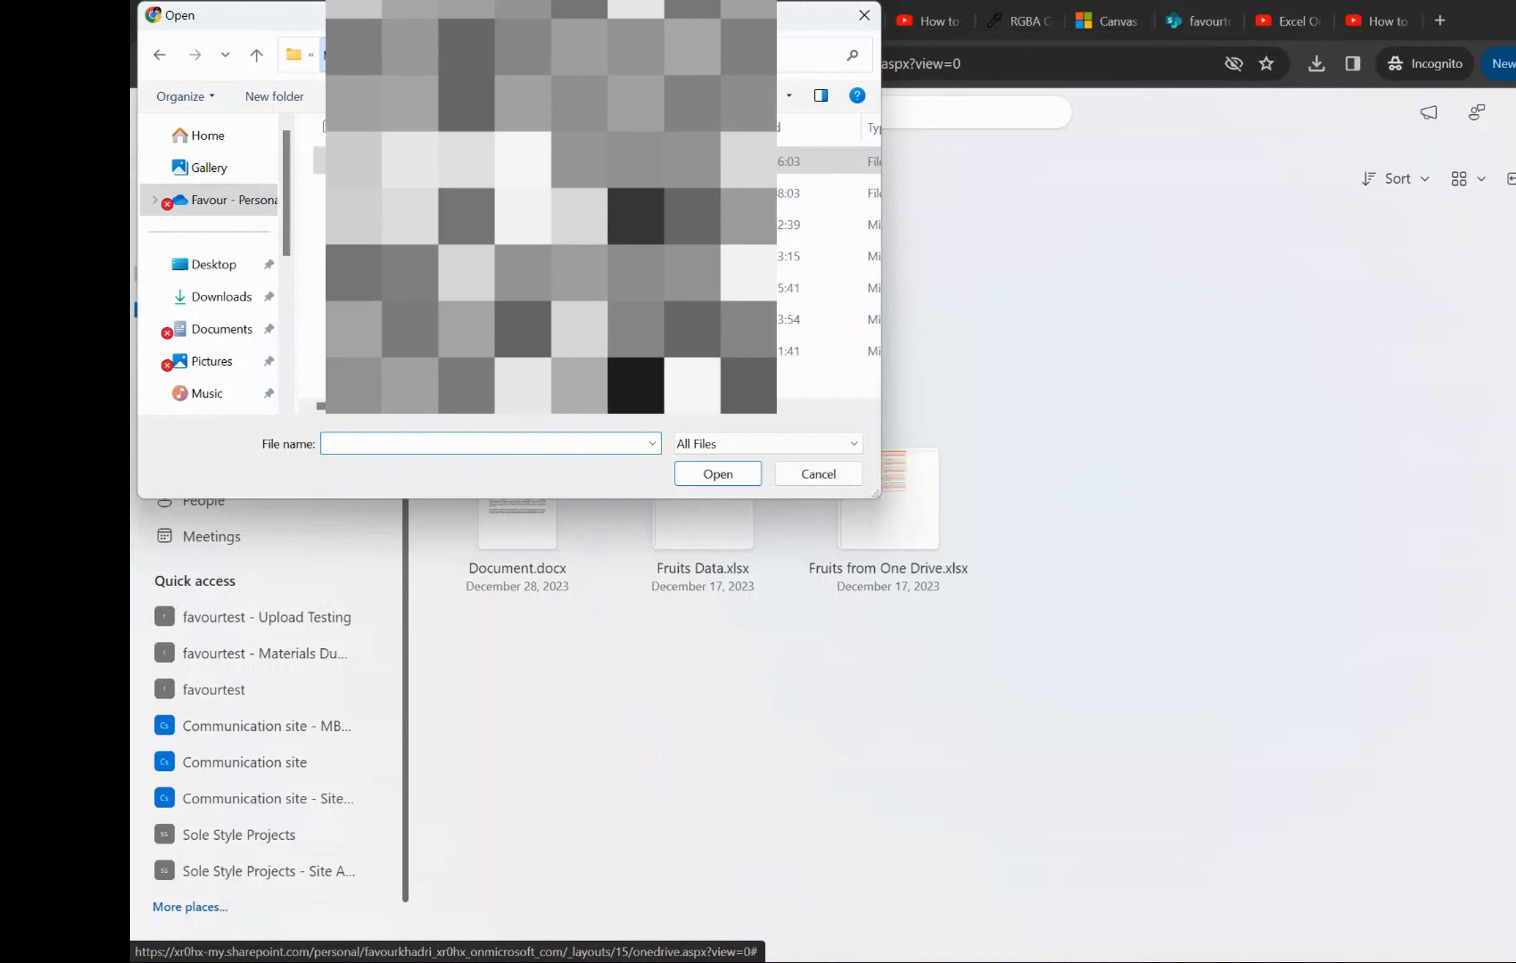
pyautogui.click(357, 59)
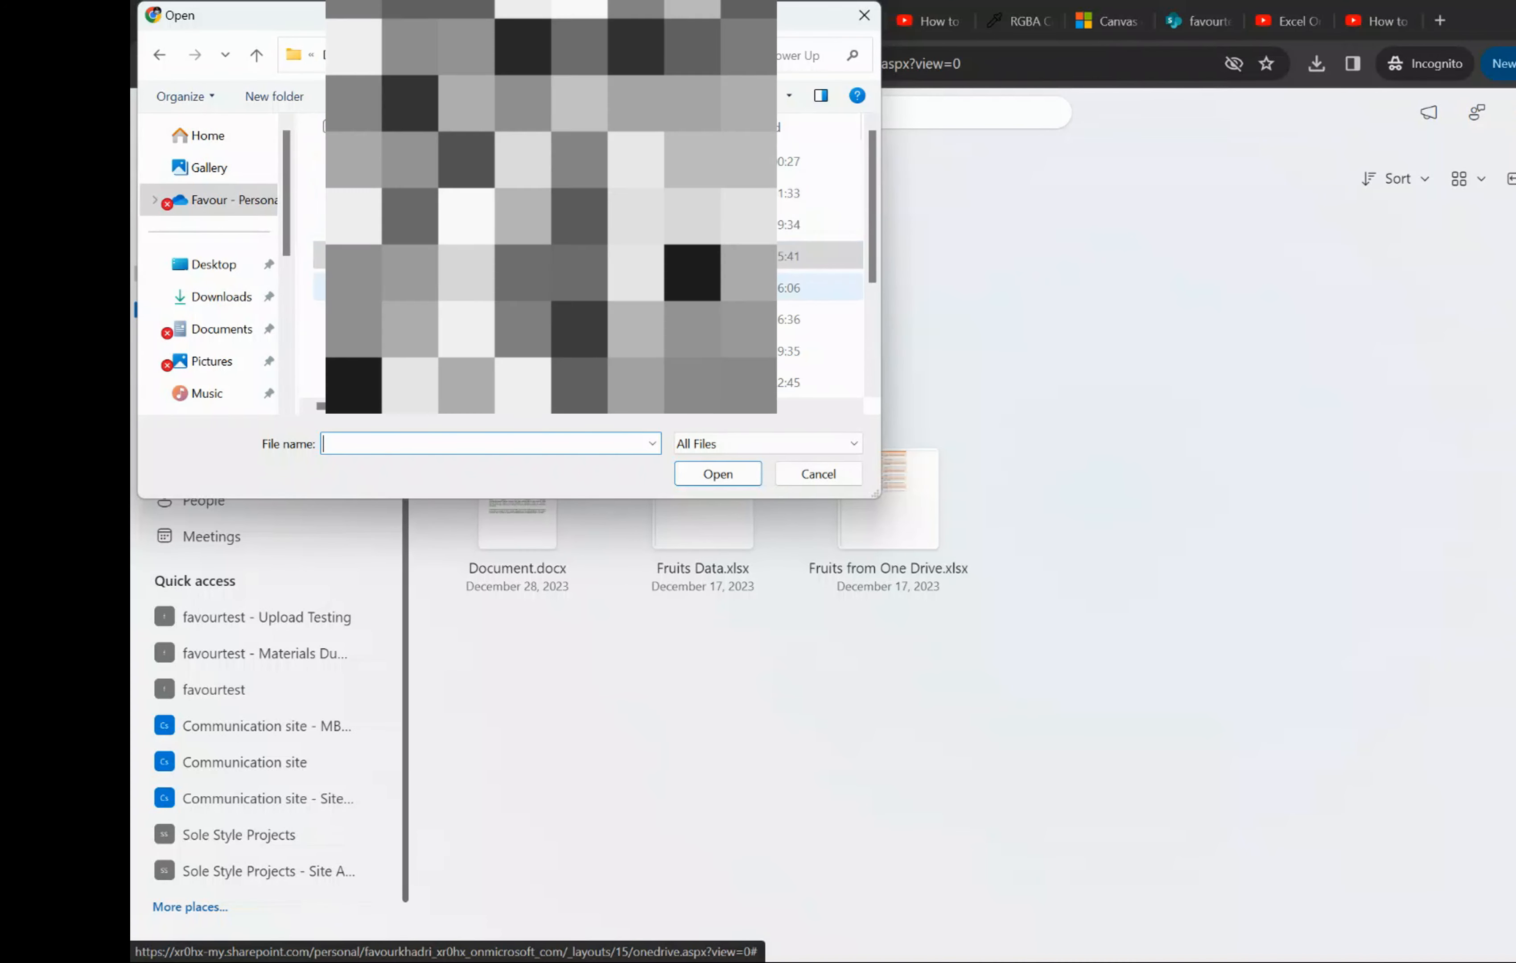
pyautogui.doubleClick(548, 161)
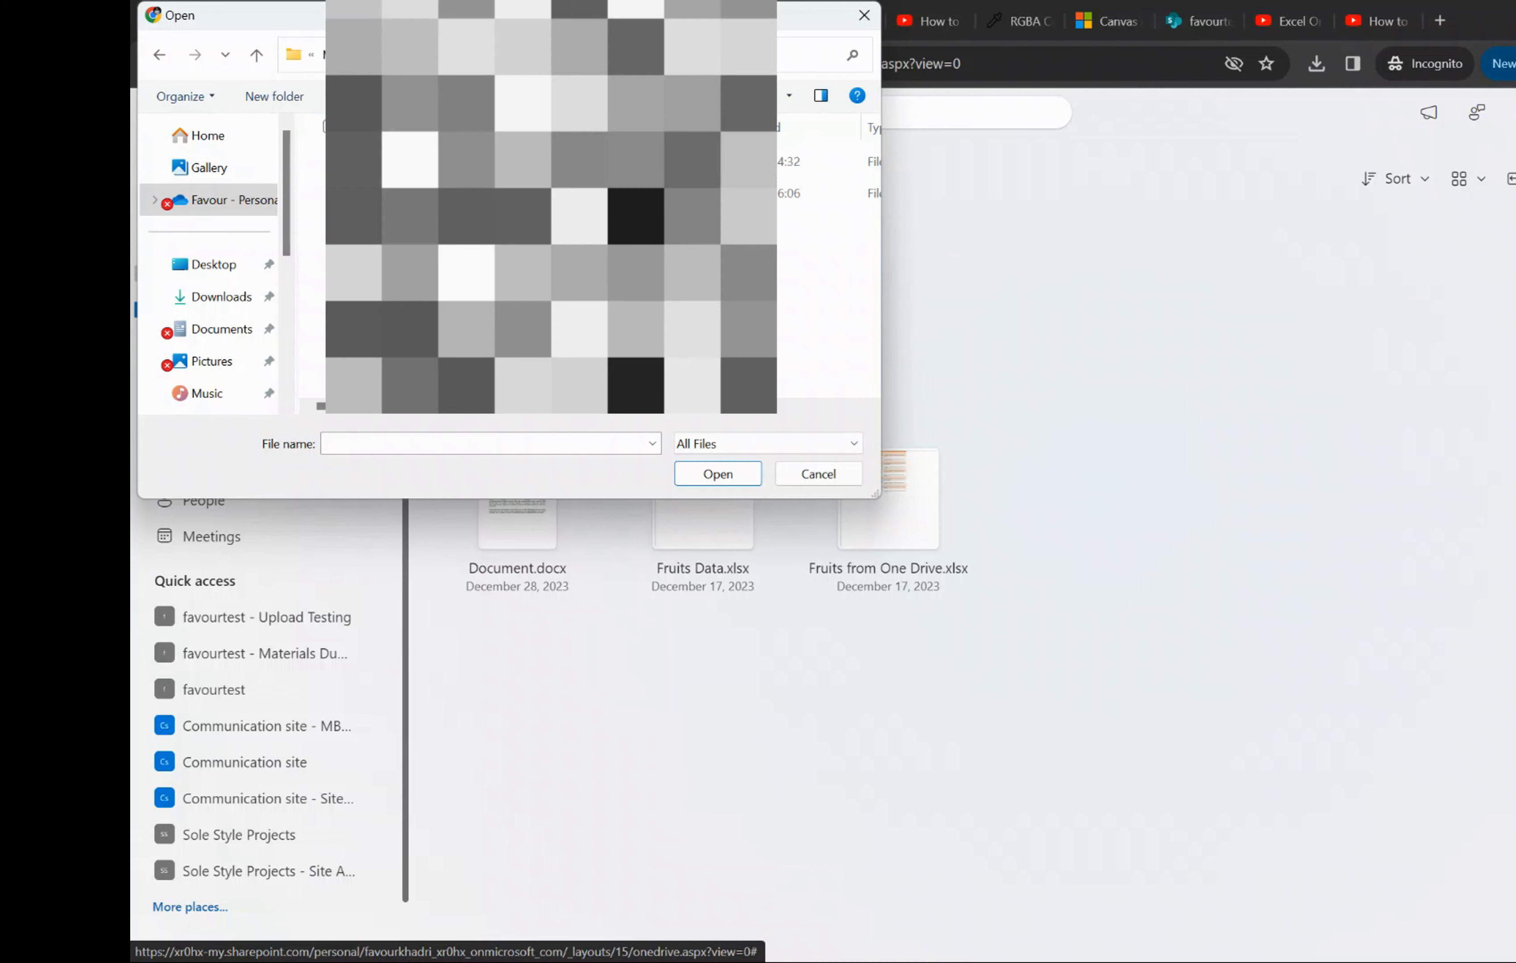
pyautogui.click(548, 193)
pyautogui.doubleClick(548, 193)
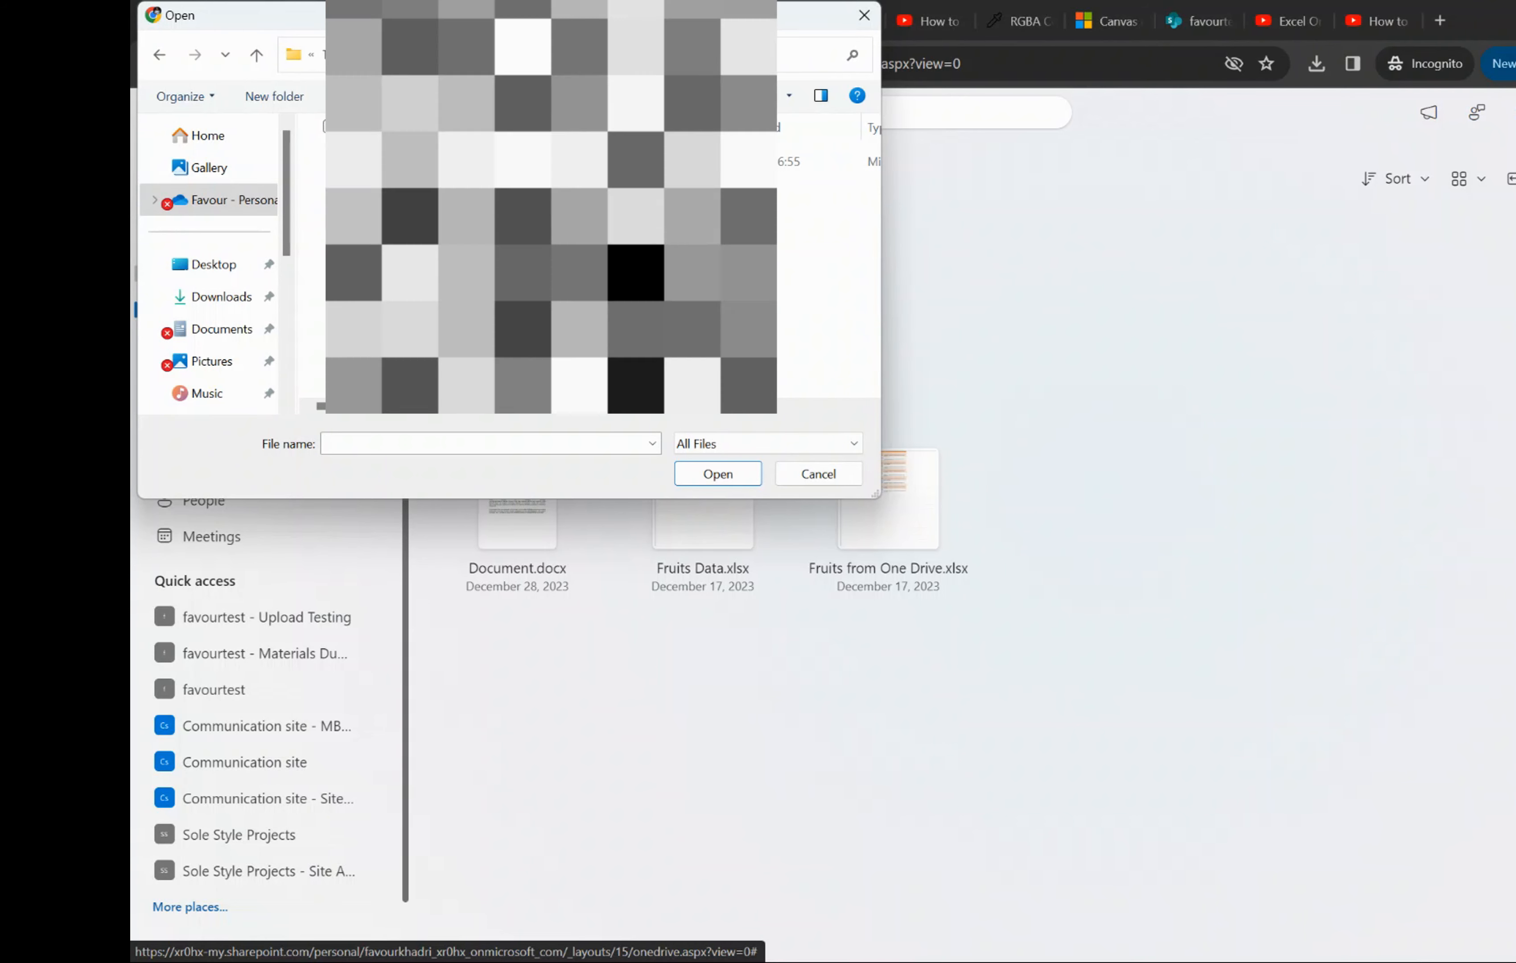
pyautogui.click(548, 161)
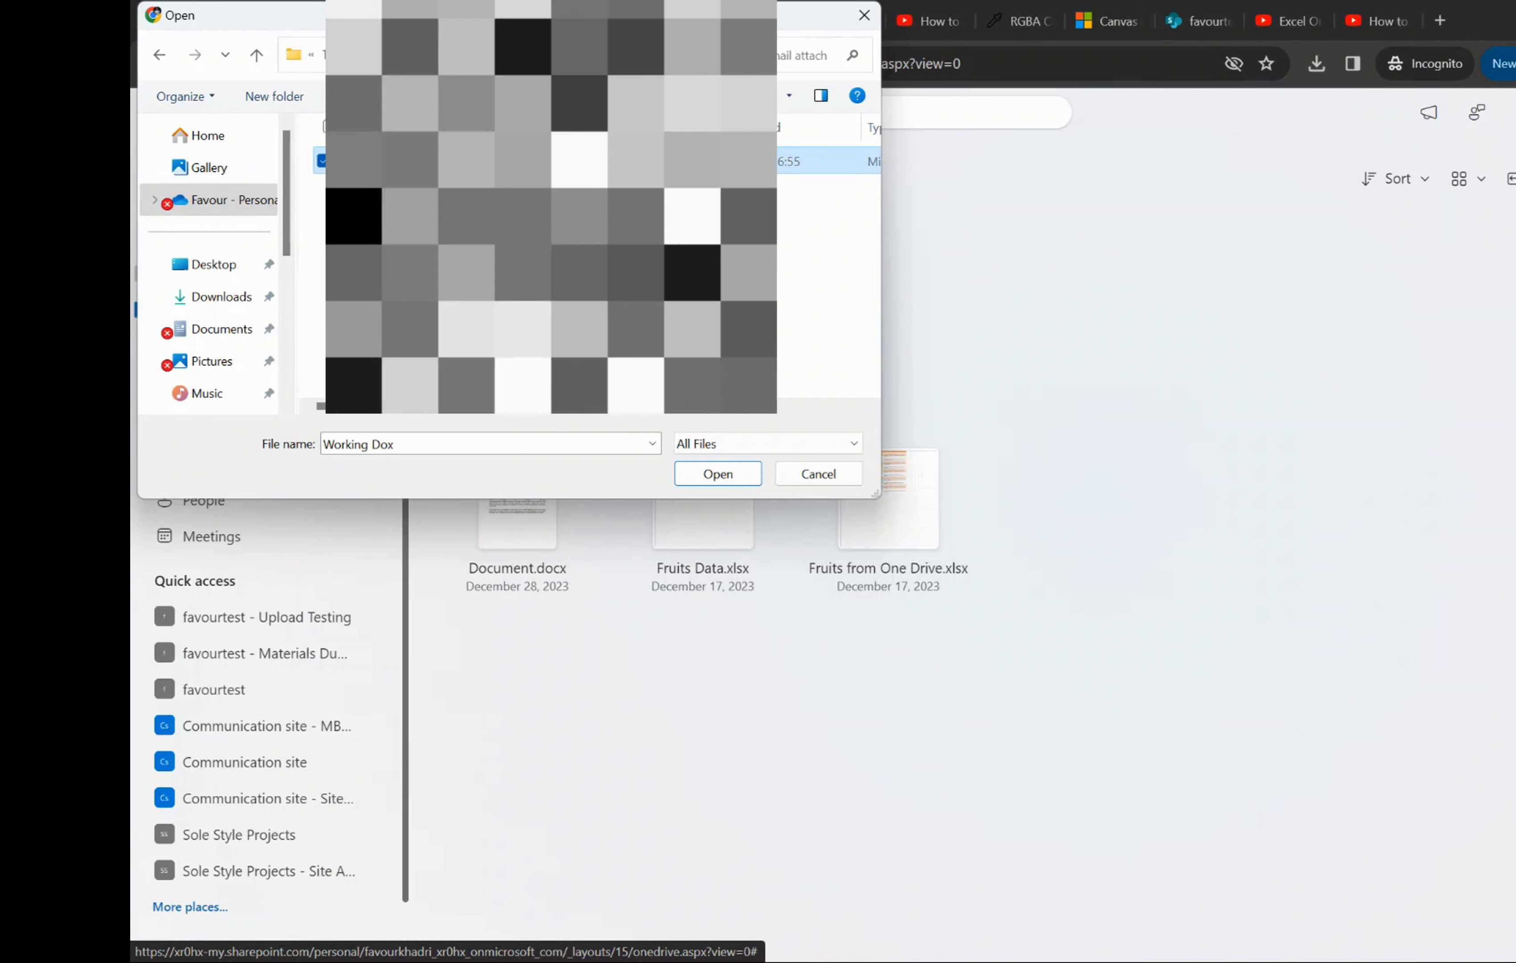
pyautogui.click(707, 474)
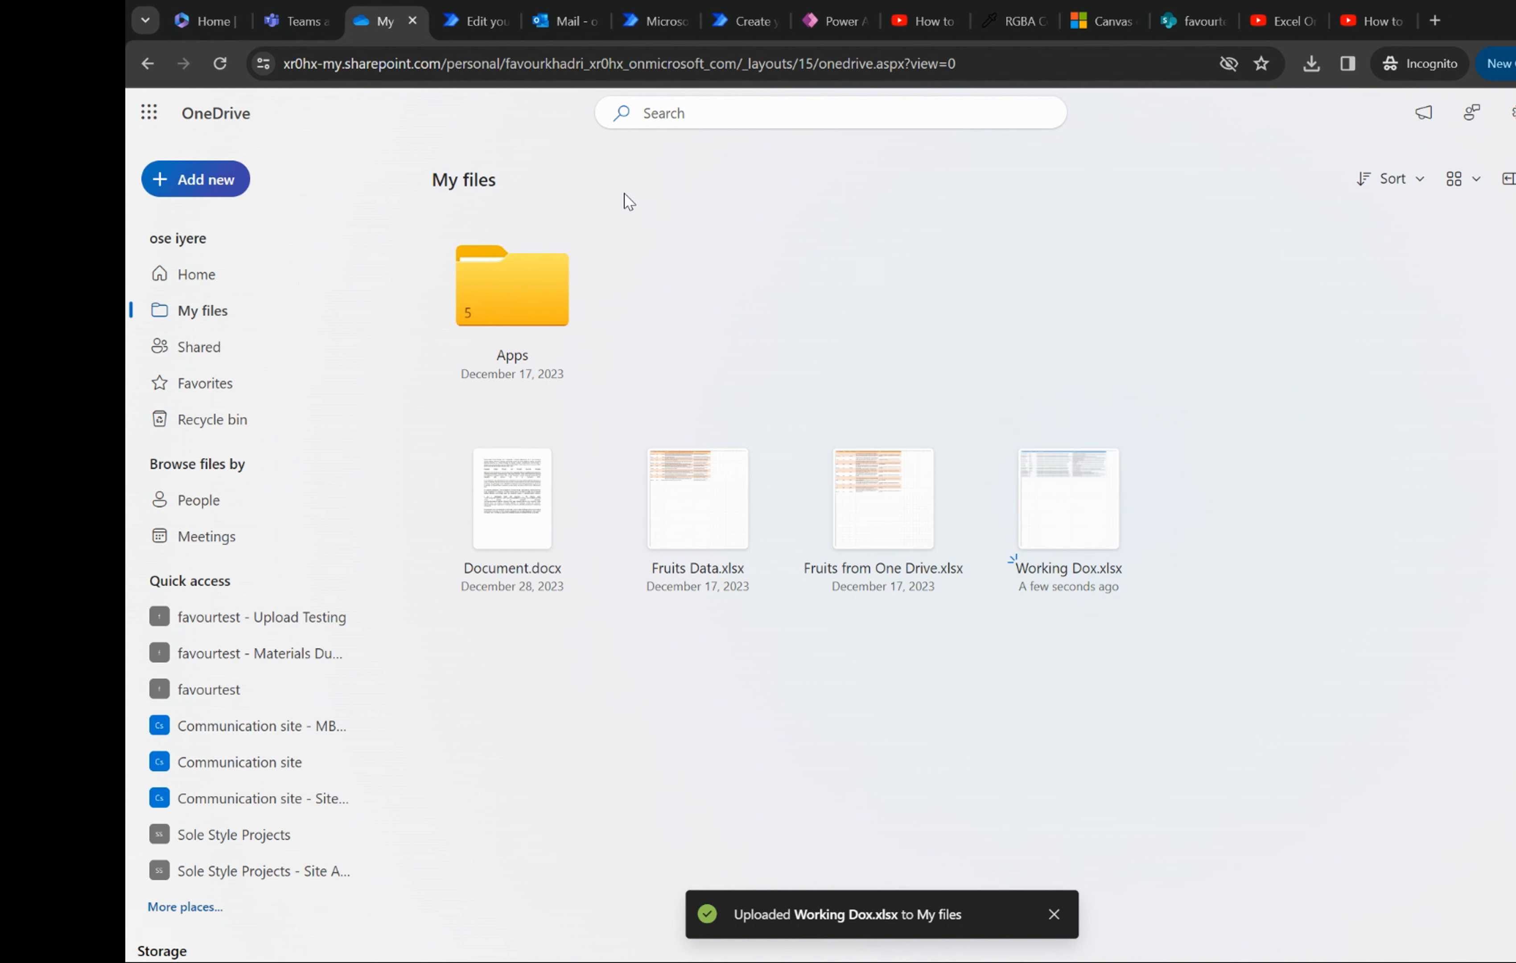
# - Switch back to Power Automate and open the page for creating a new flow
pyautogui.click(482, 6)
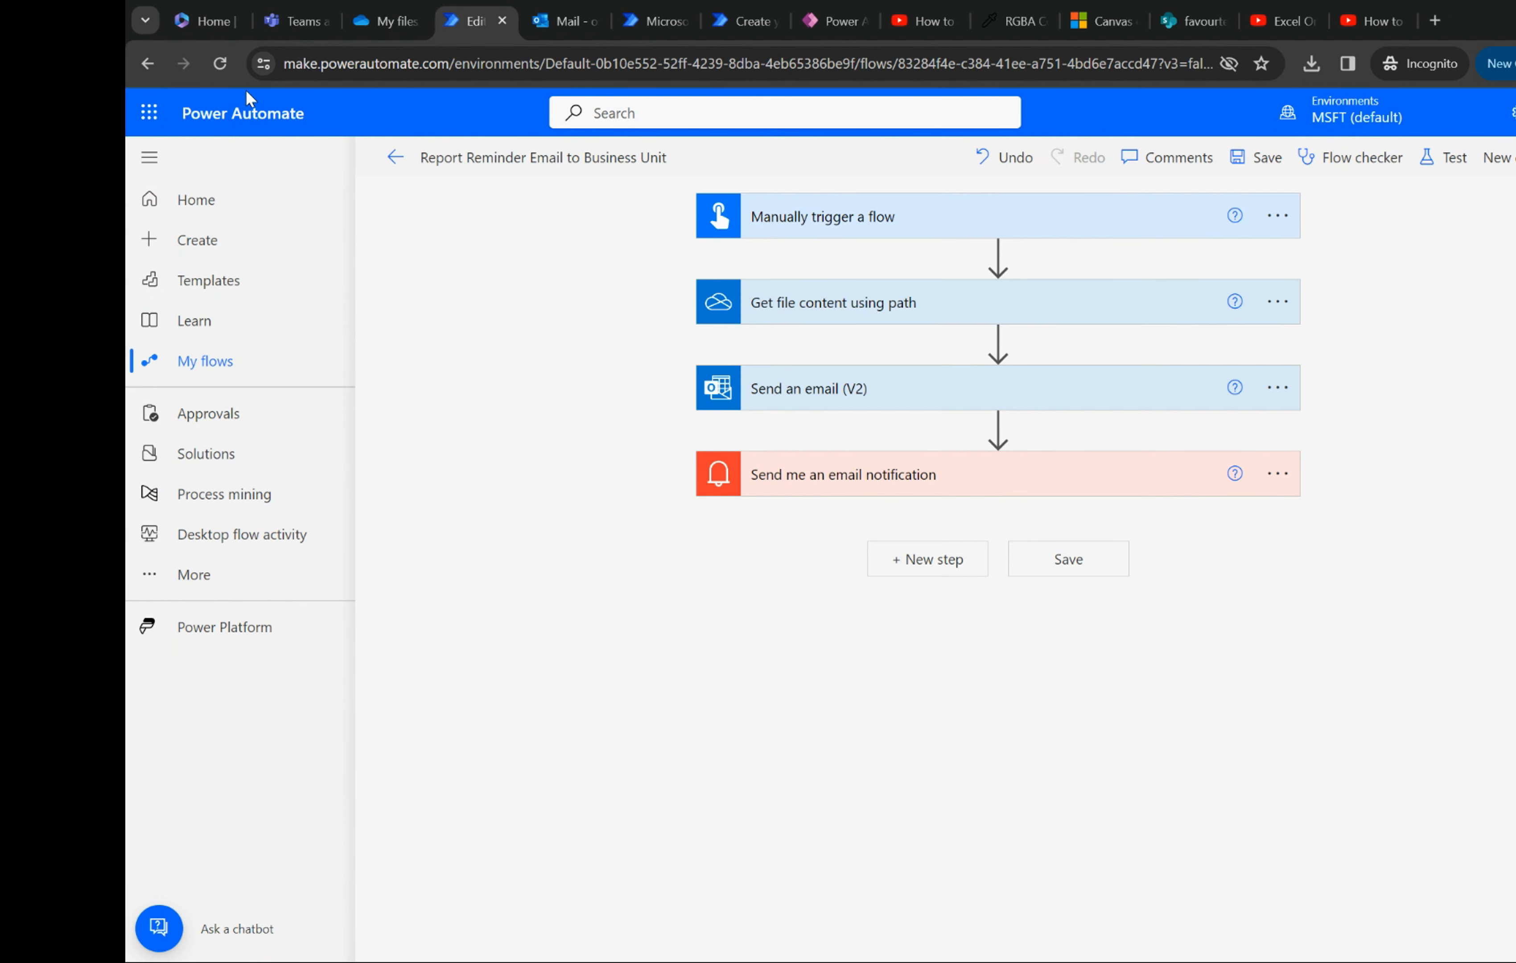
pyautogui.click(198, 200)
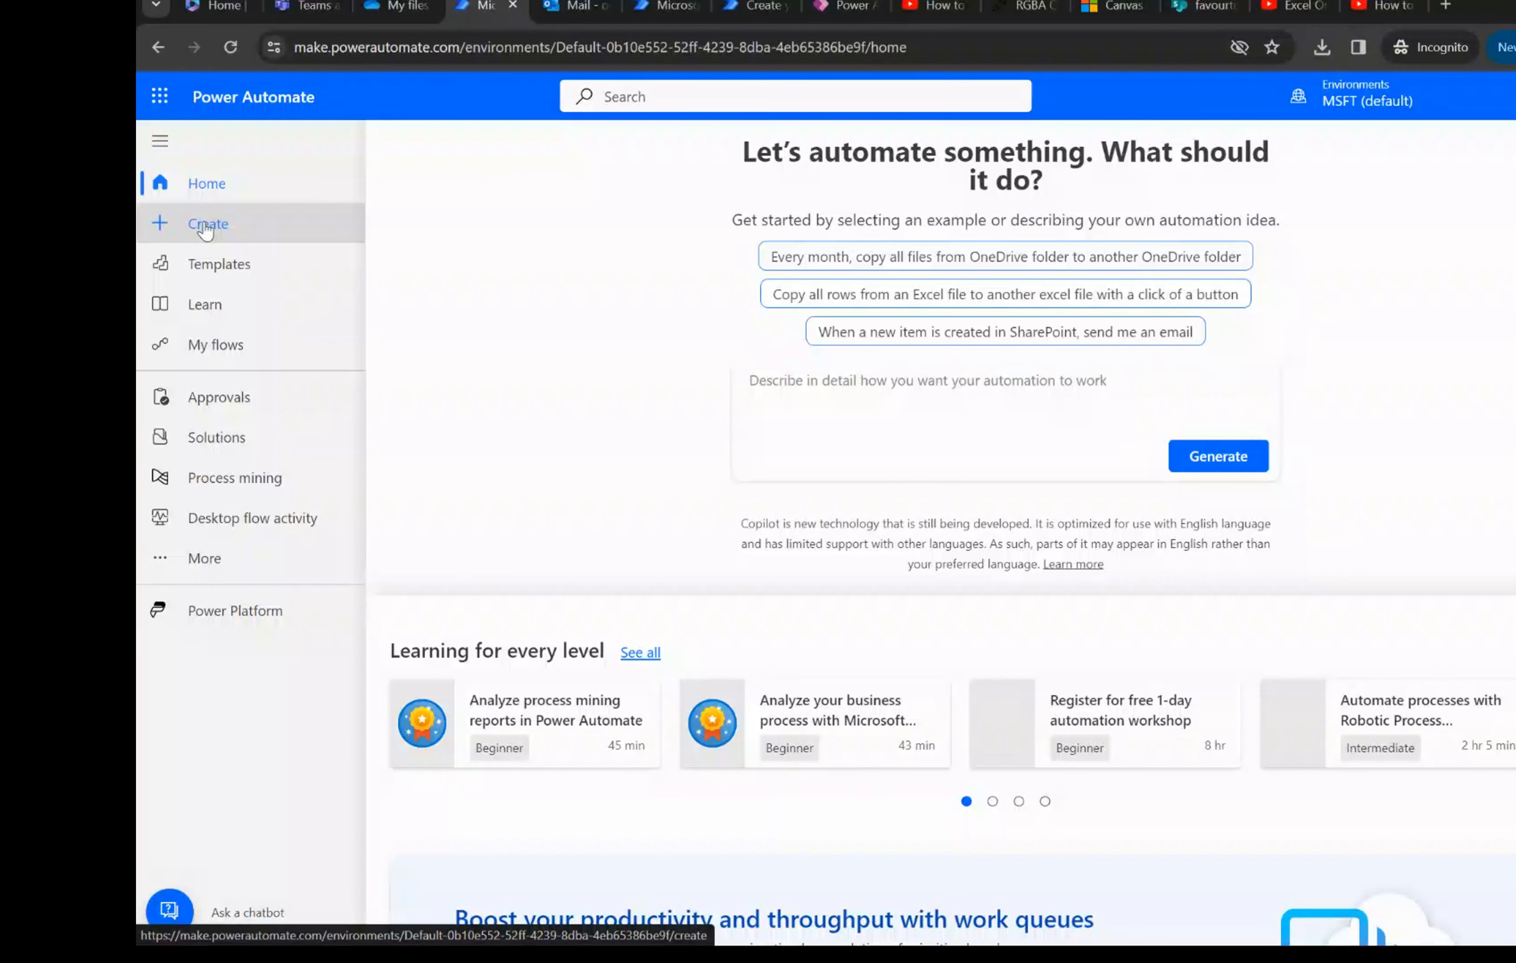
pyautogui.click(205, 232)
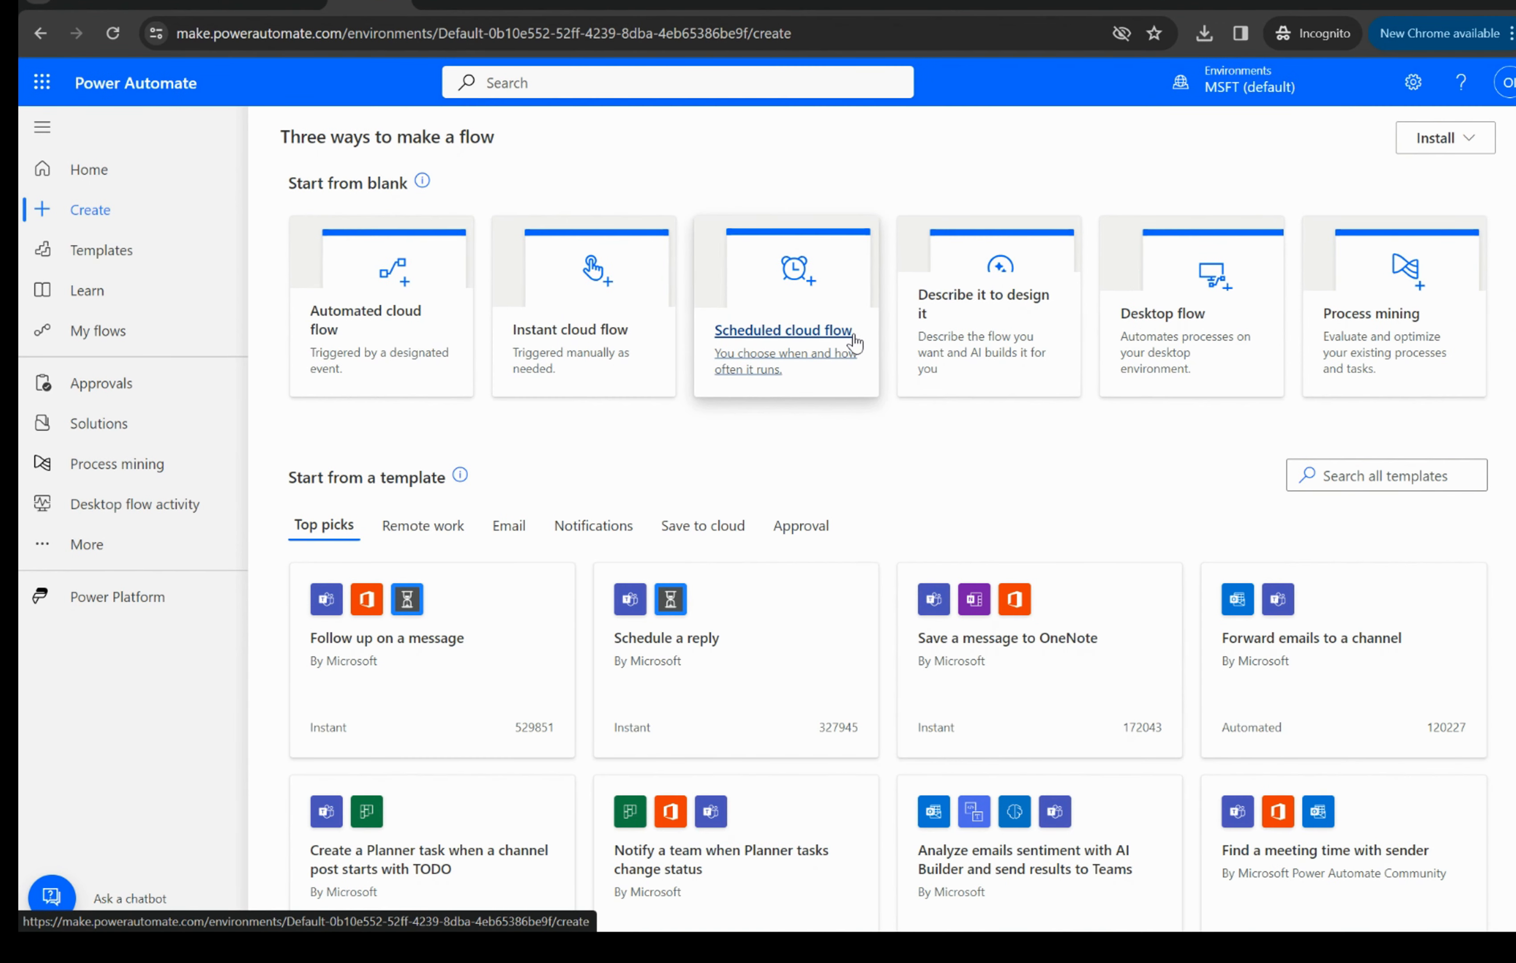
# - Start a scheduled cloud flow with the start date 2/27/24, repeating every 1 week
pyautogui.click(853, 342)
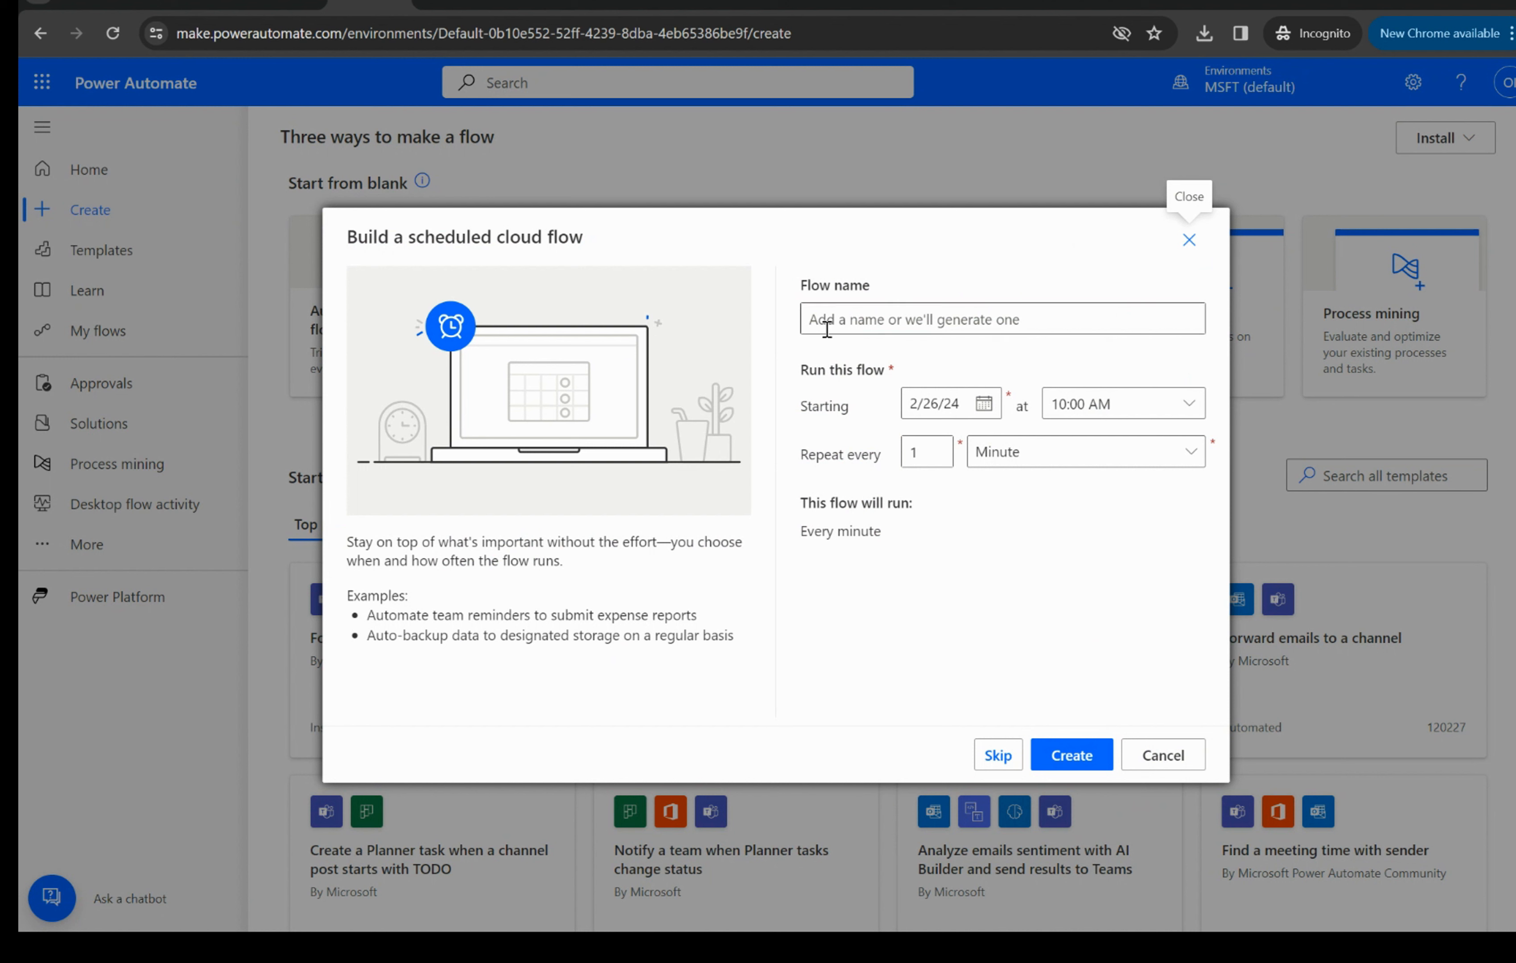
pyautogui.click(853, 311)
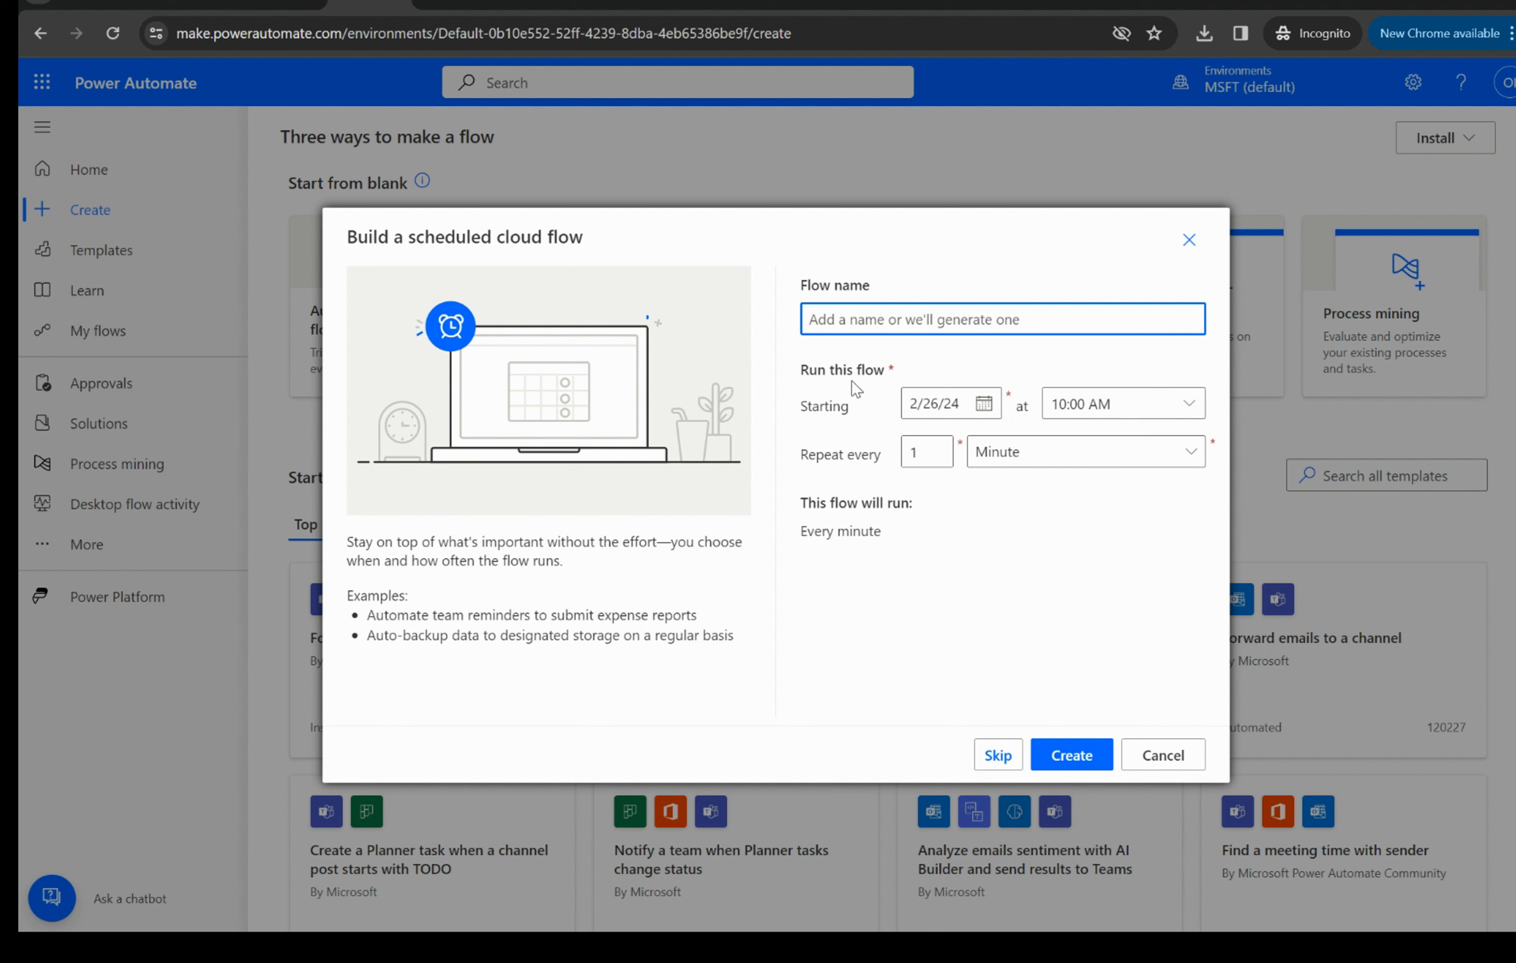
pyautogui.click(985, 404)
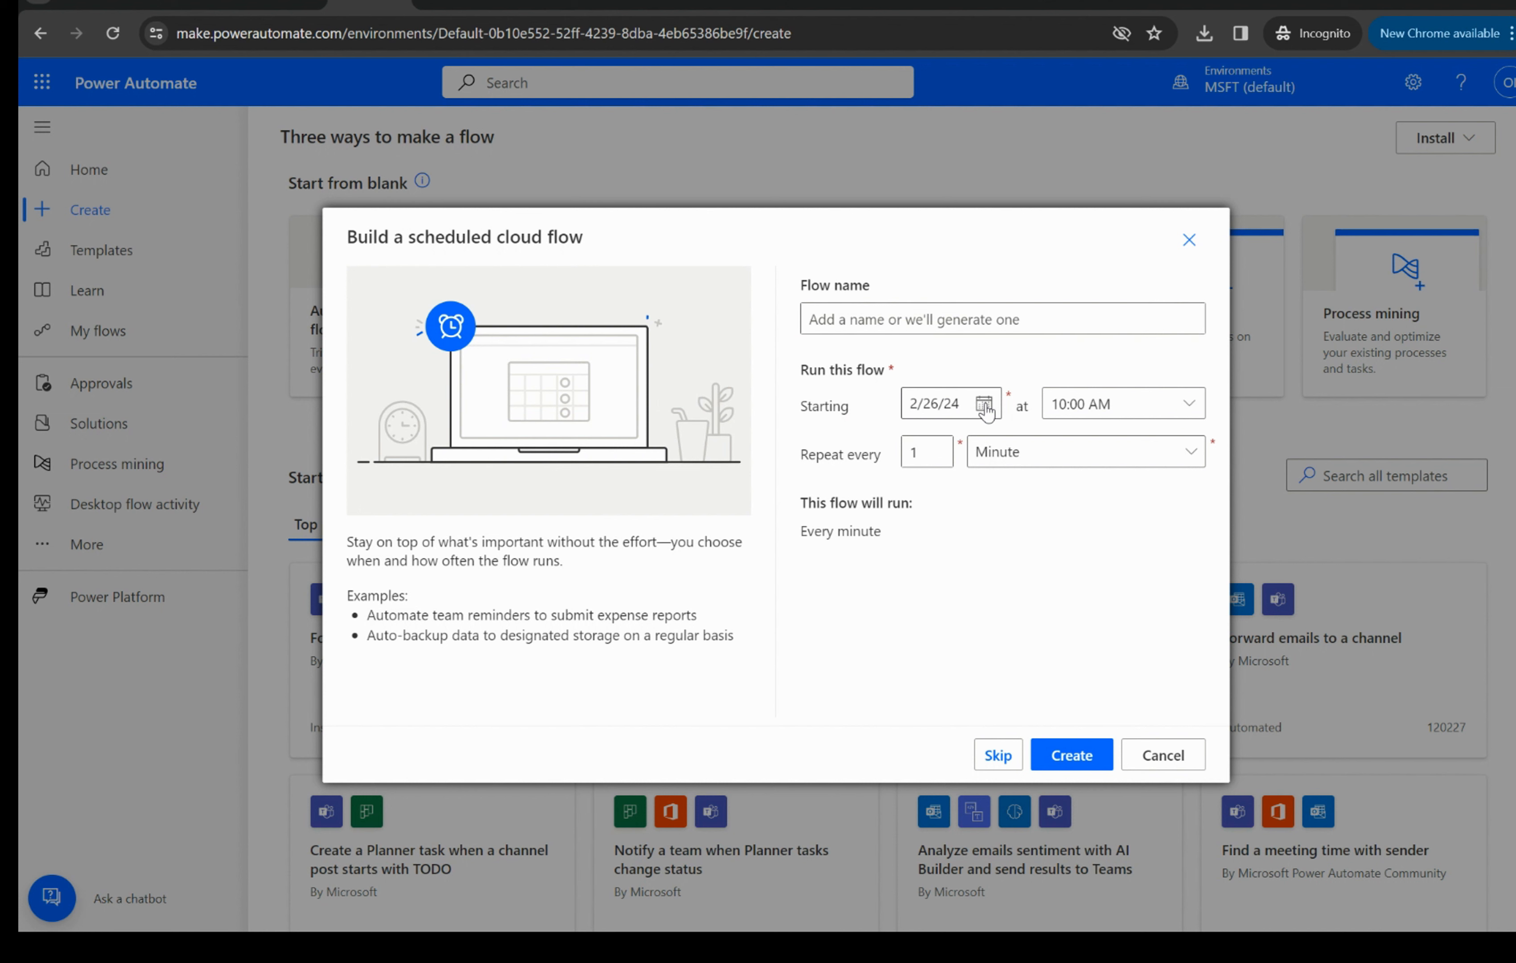
pyautogui.click(992, 619)
pyautogui.click(1183, 466)
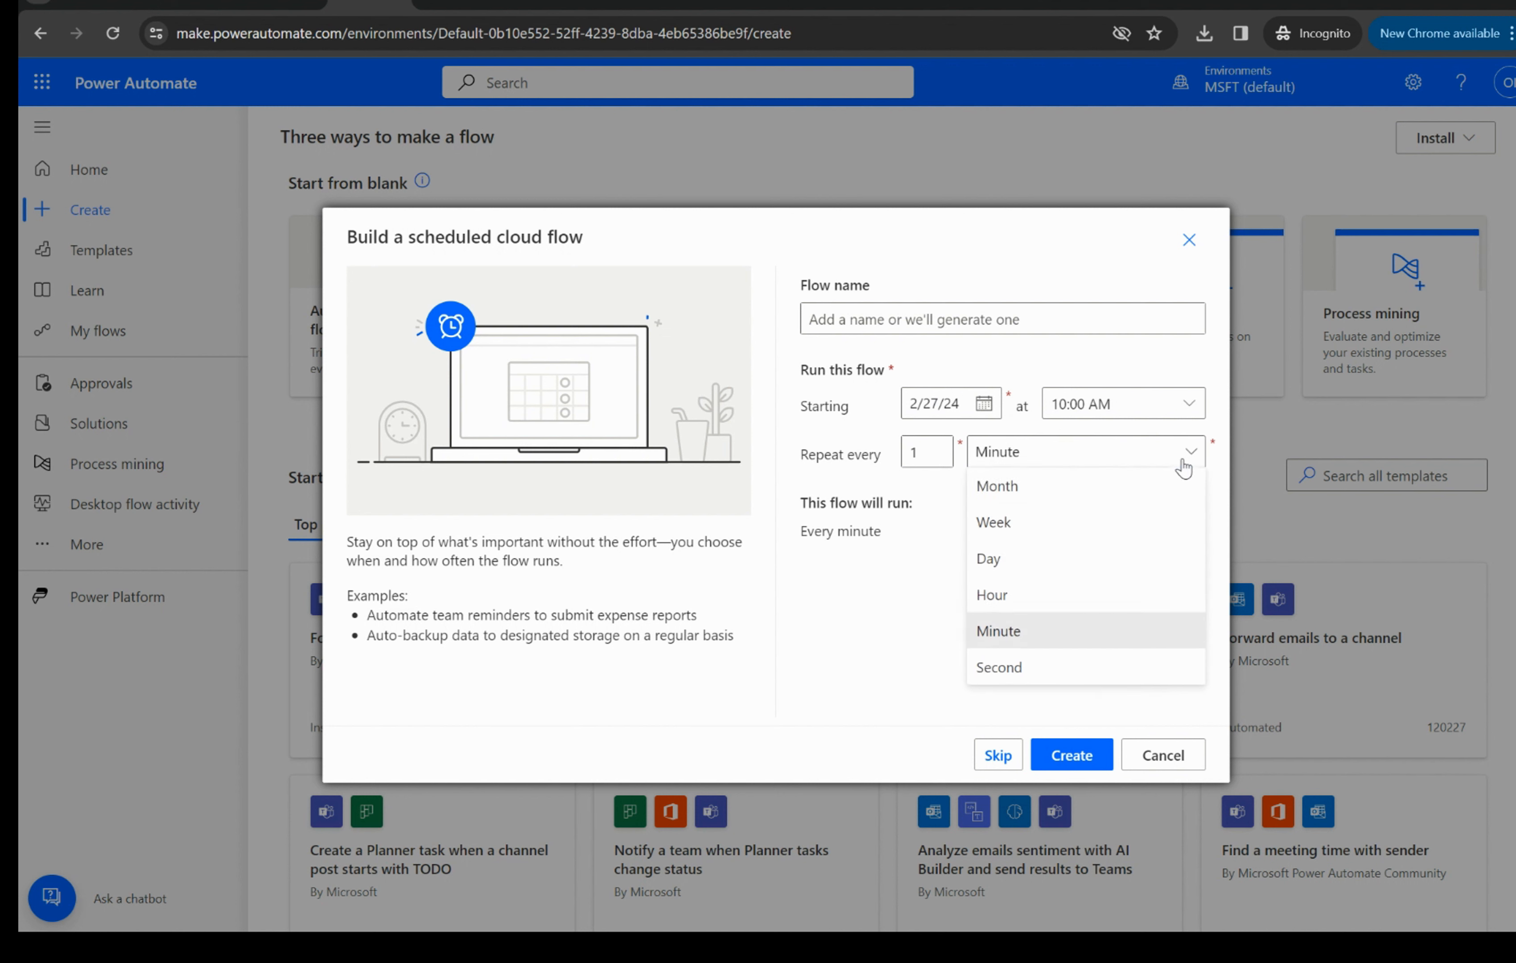
pyautogui.click(1039, 524)
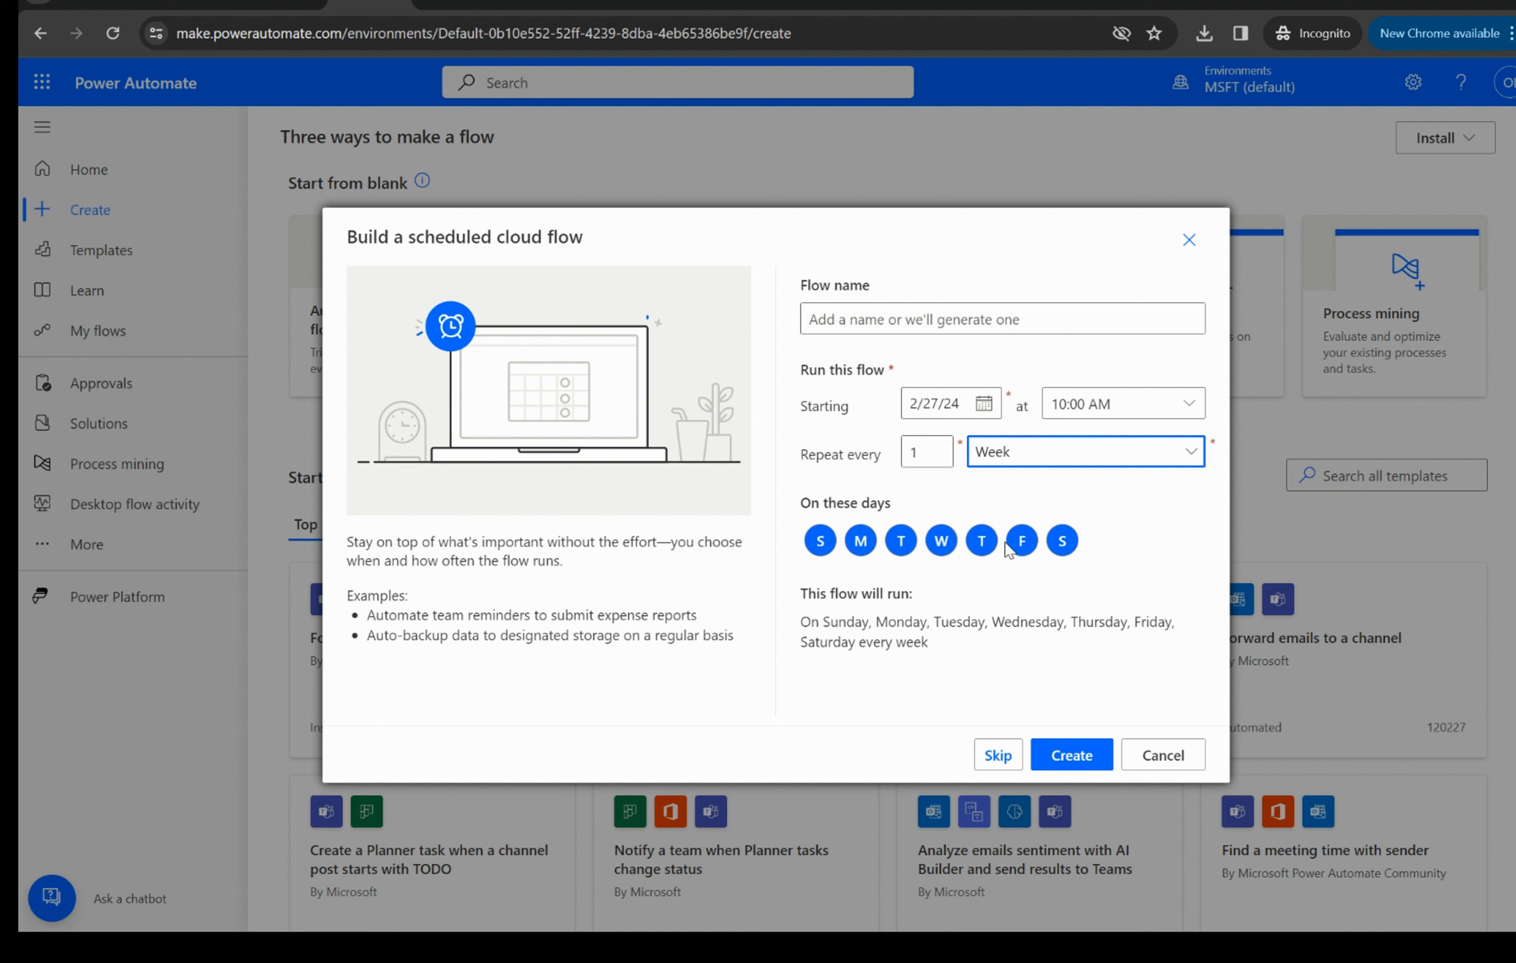
# - Limit the weekly schedule to Tuesday only, review the run summary, and discard the scheduled flow
pyautogui.click(904, 545)
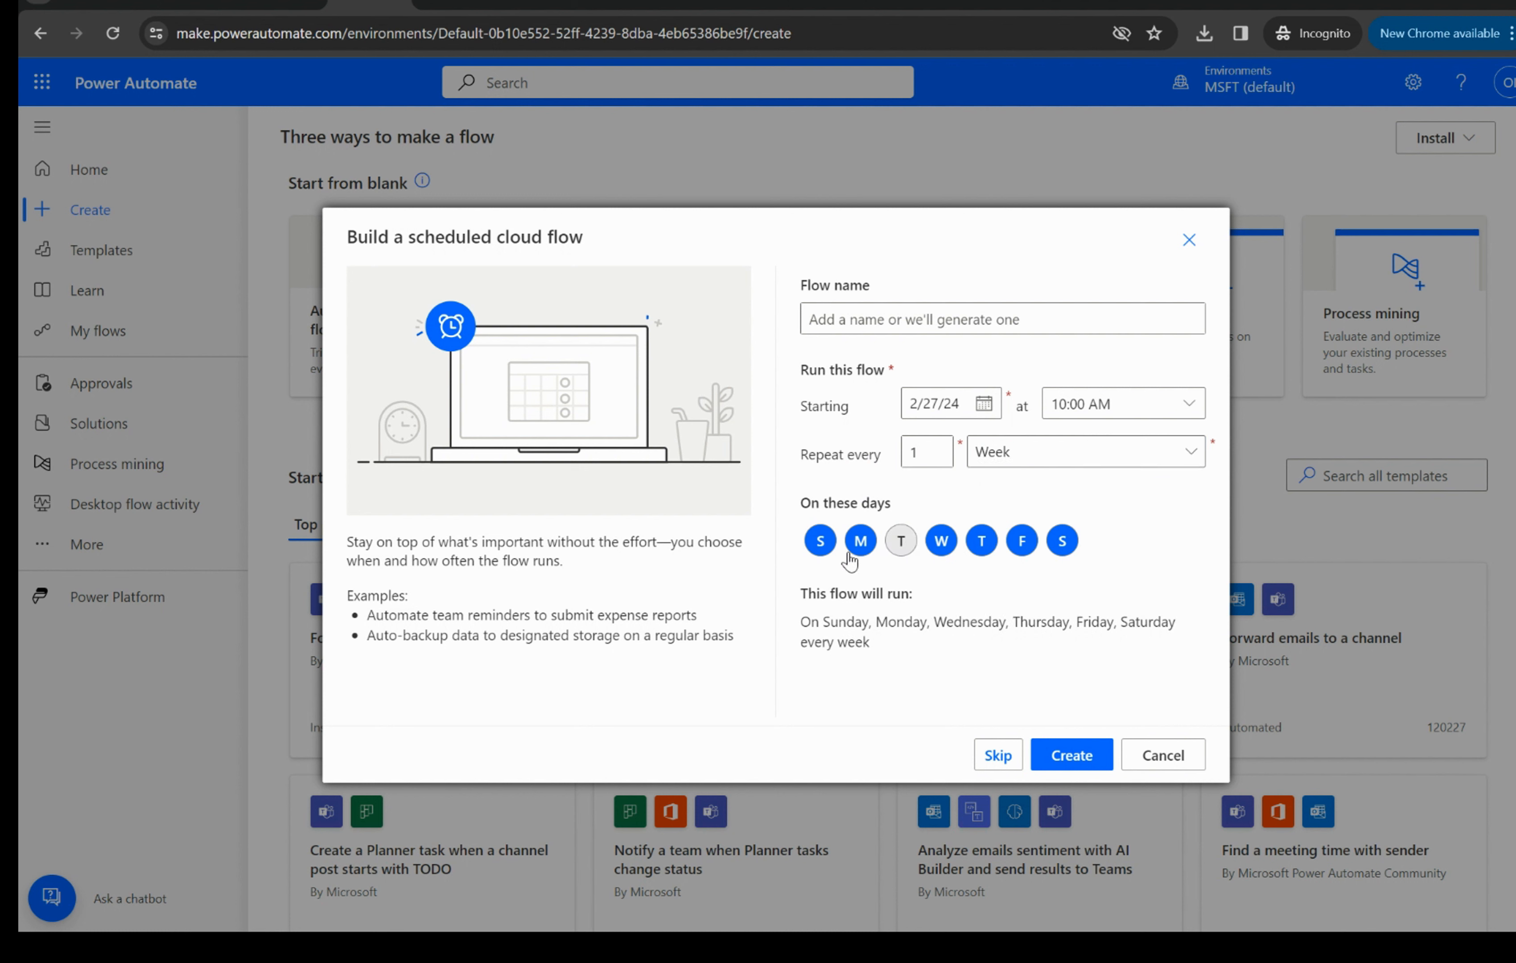
pyautogui.click(821, 543)
pyautogui.click(854, 547)
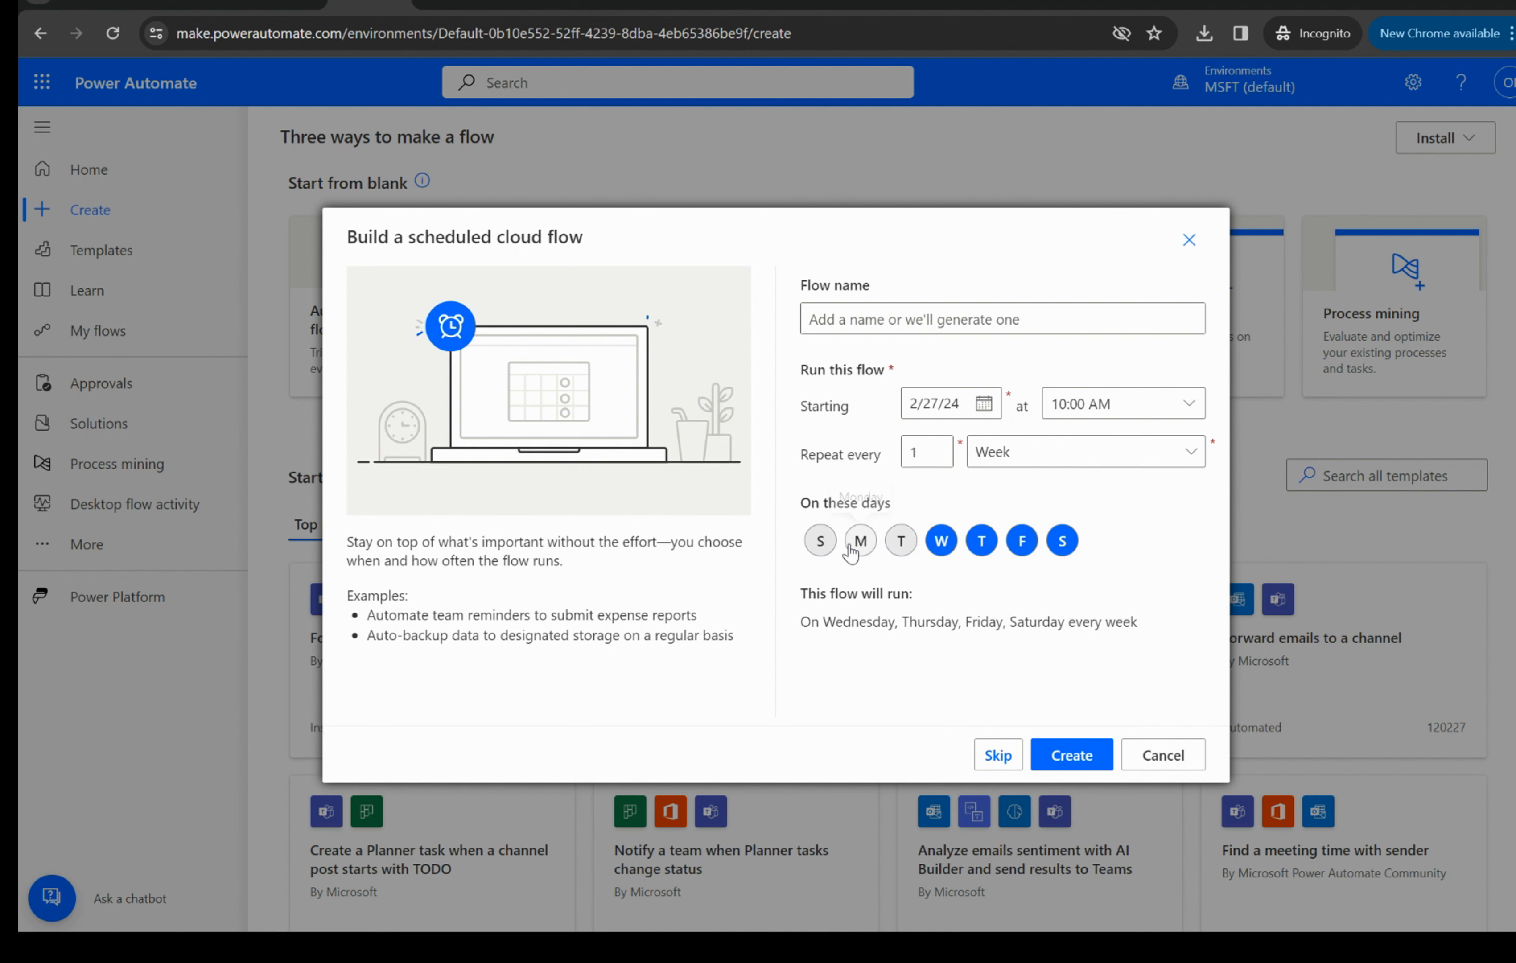
pyautogui.click(941, 543)
pyautogui.click(901, 542)
pyautogui.click(978, 549)
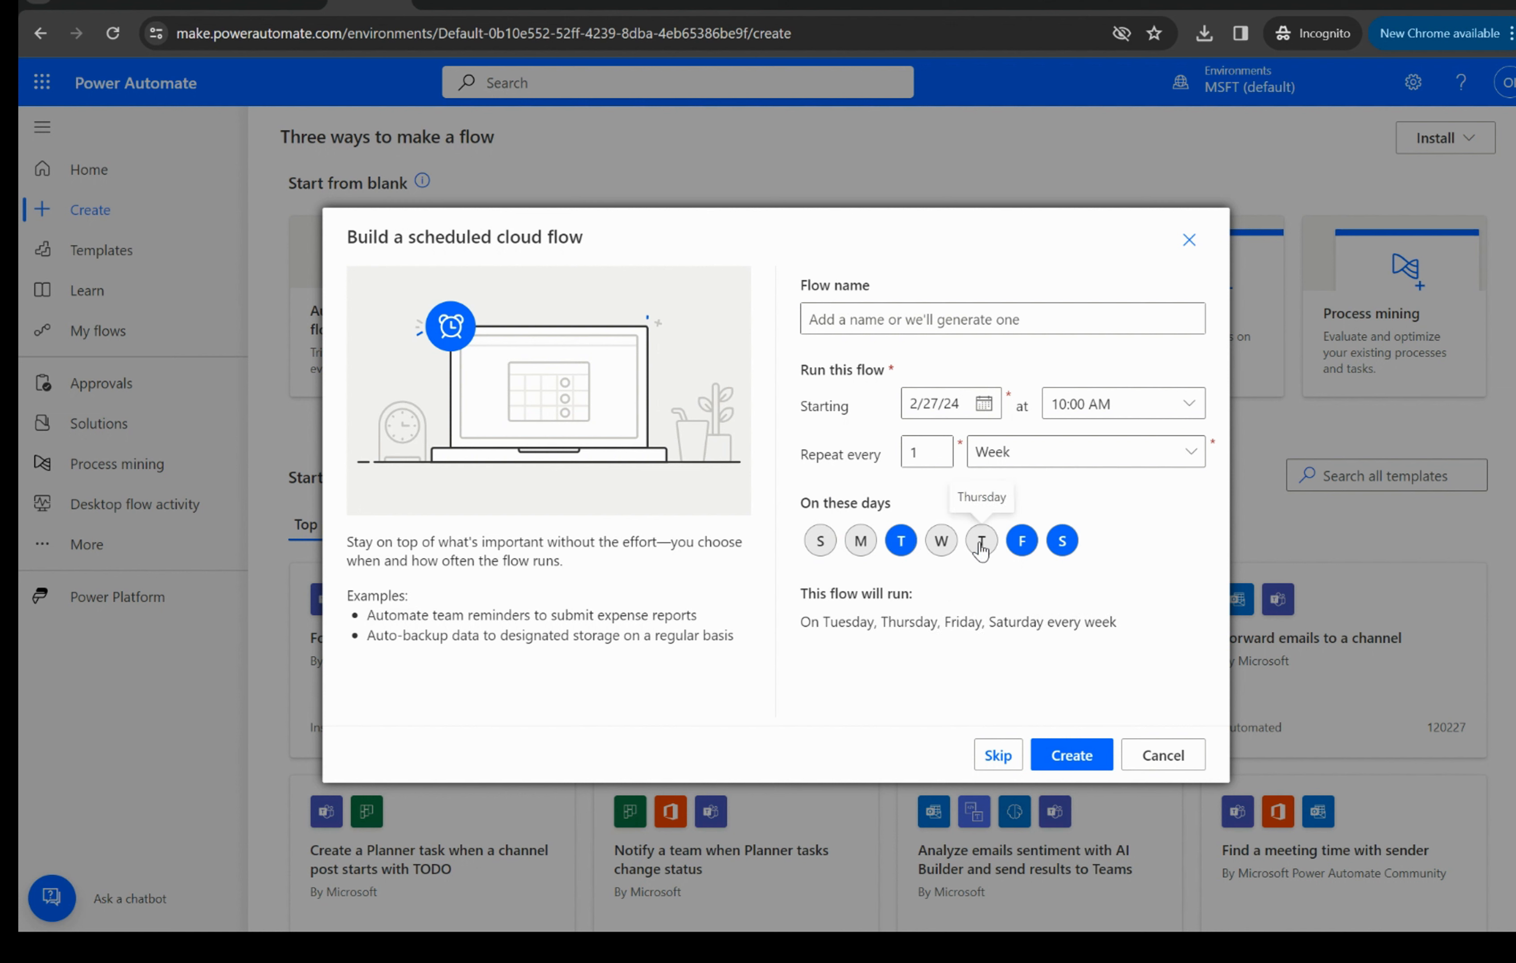
pyautogui.click(1021, 543)
pyautogui.click(1065, 547)
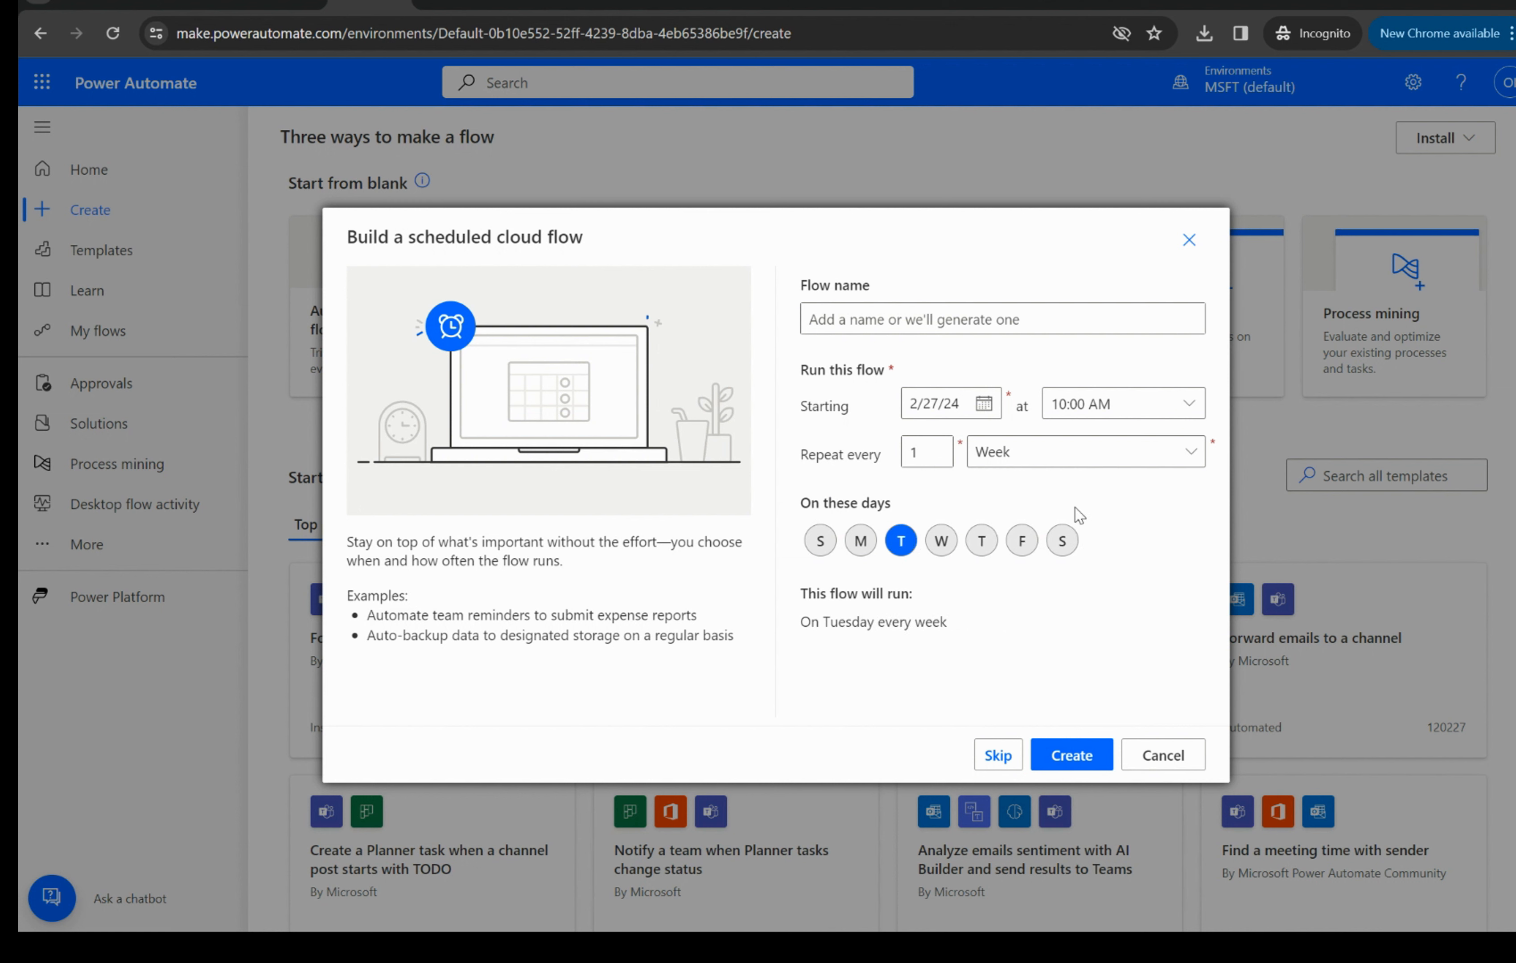
pyautogui.click(944, 322)
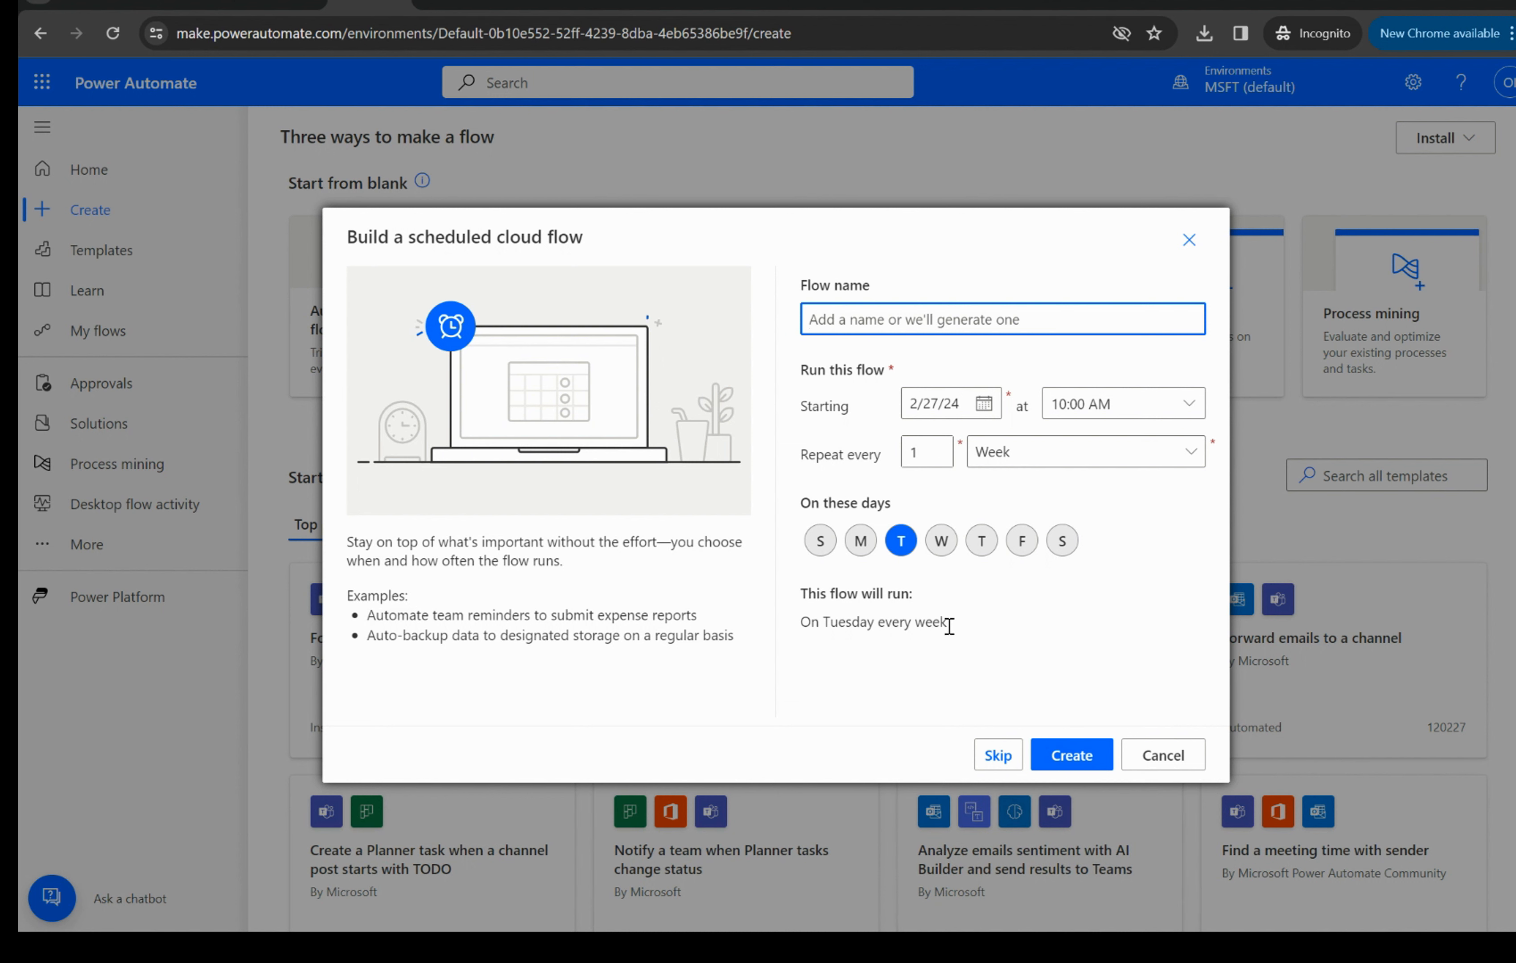
pyautogui.moveTo(956, 630); pyautogui.dragTo(807, 604)
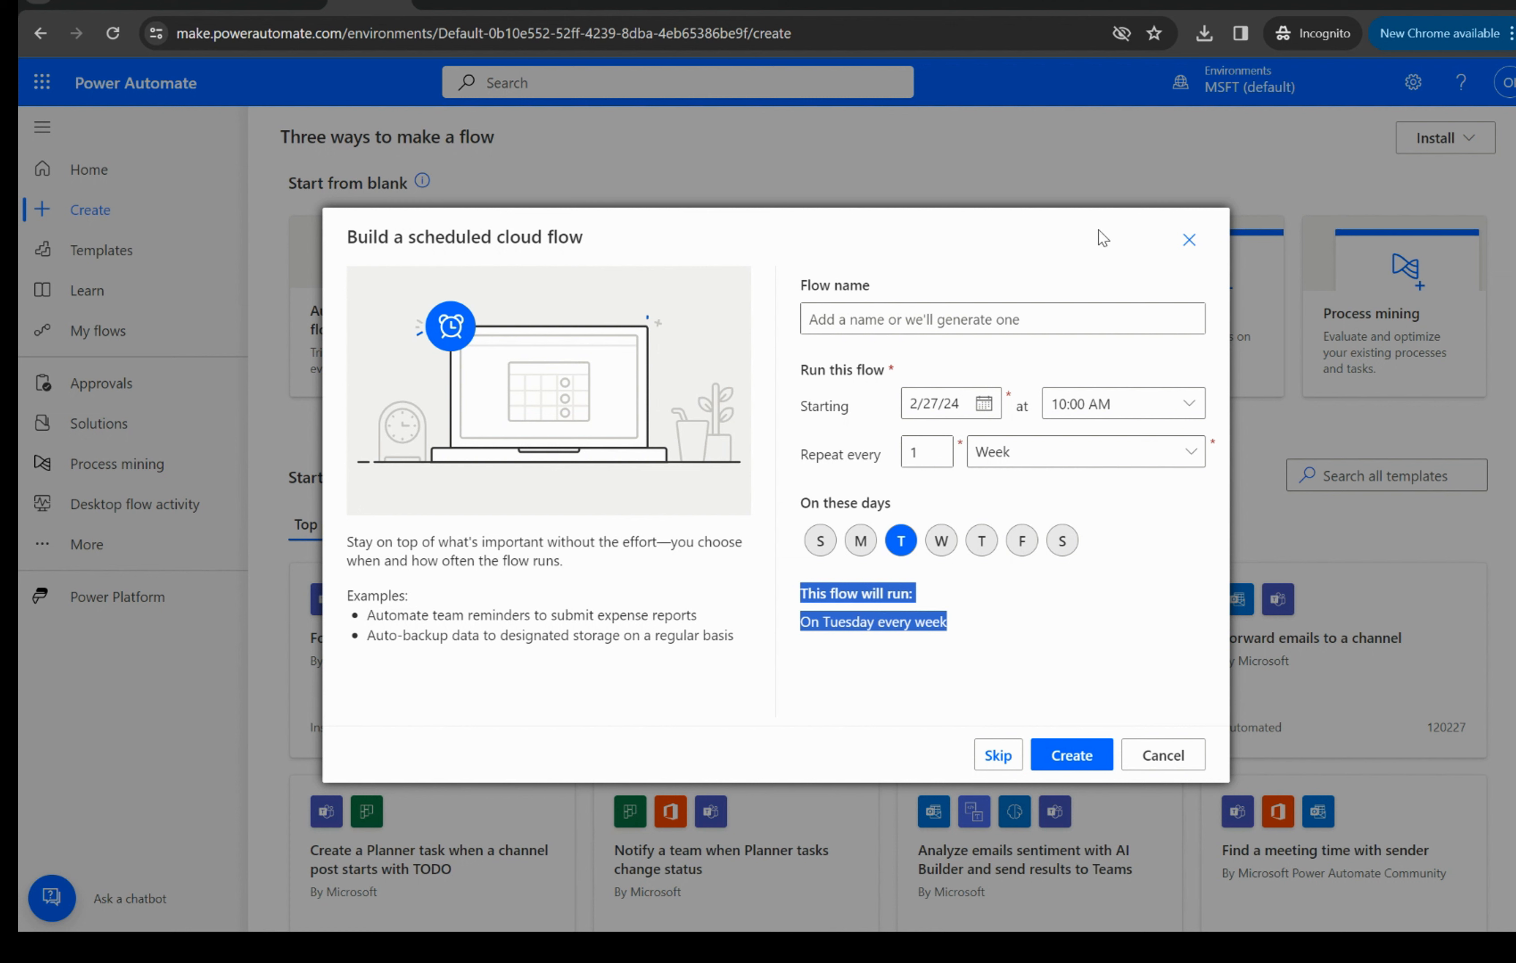
pyautogui.click(1179, 242)
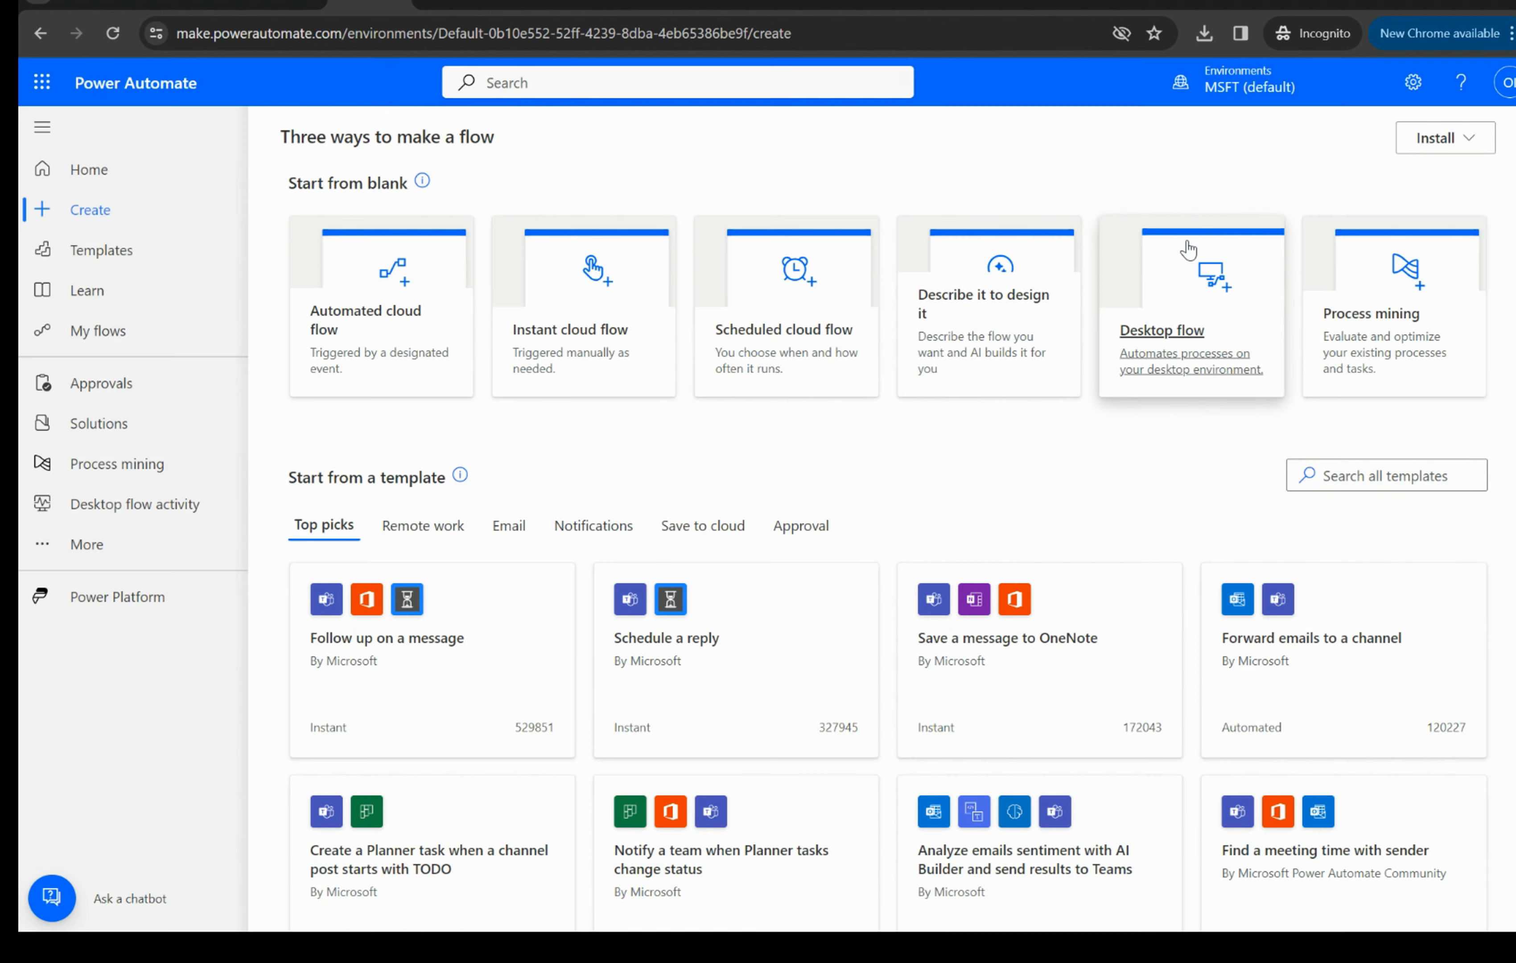
# - Create an instant cloud flow named Weekly Reports Reminder with the Manually trigger a flow trigger
pyautogui.click(563, 340)
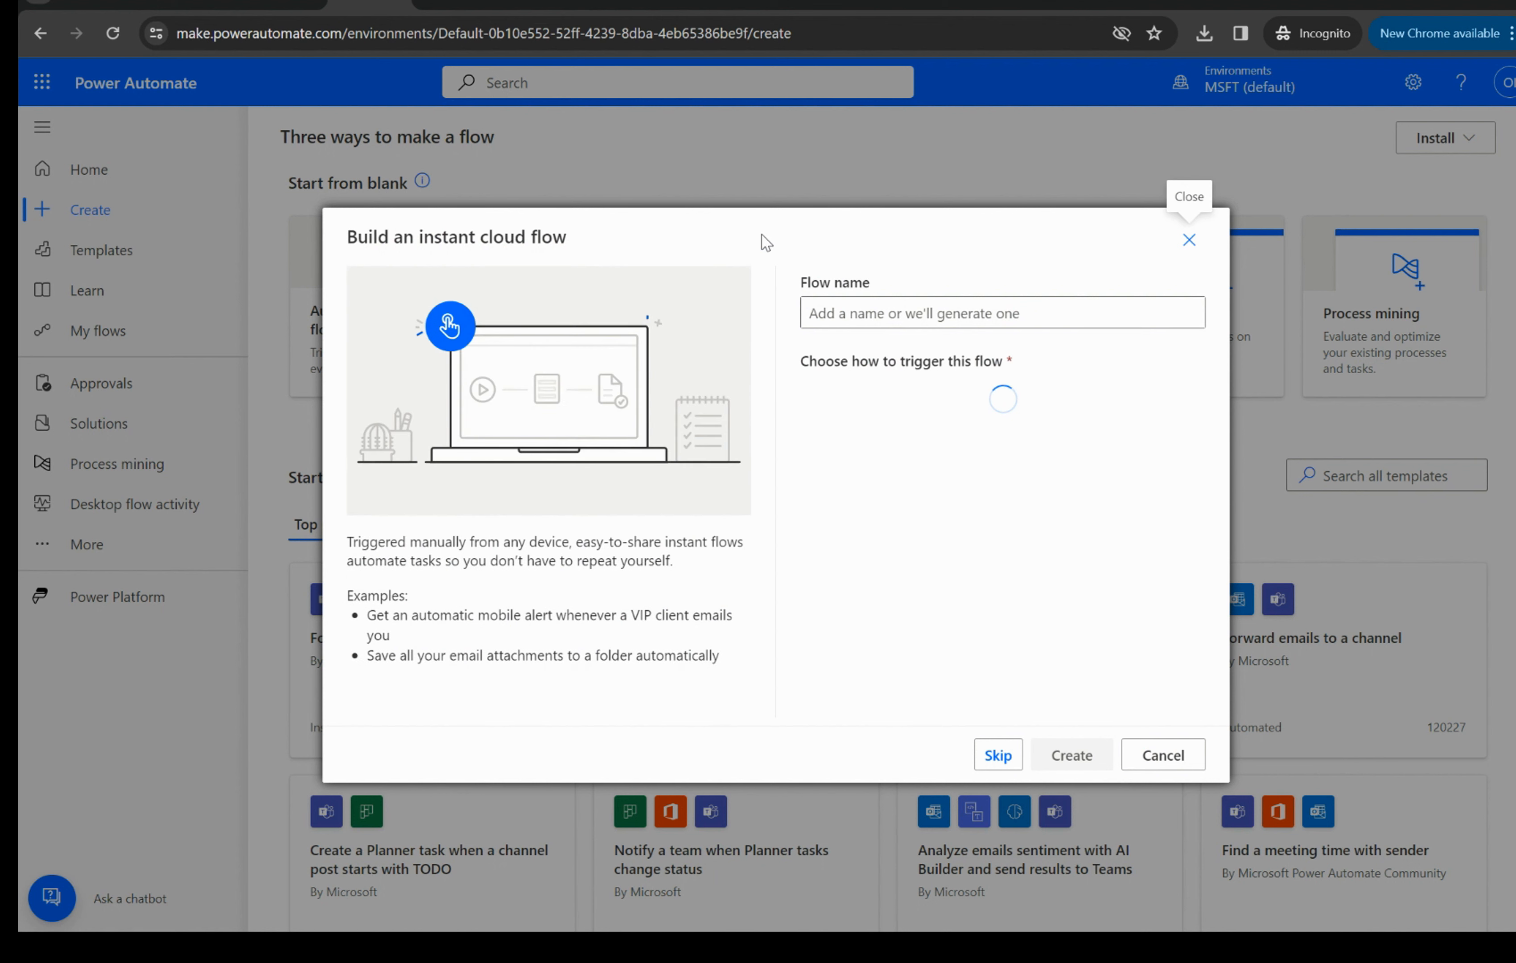
pyautogui.click(843, 306)
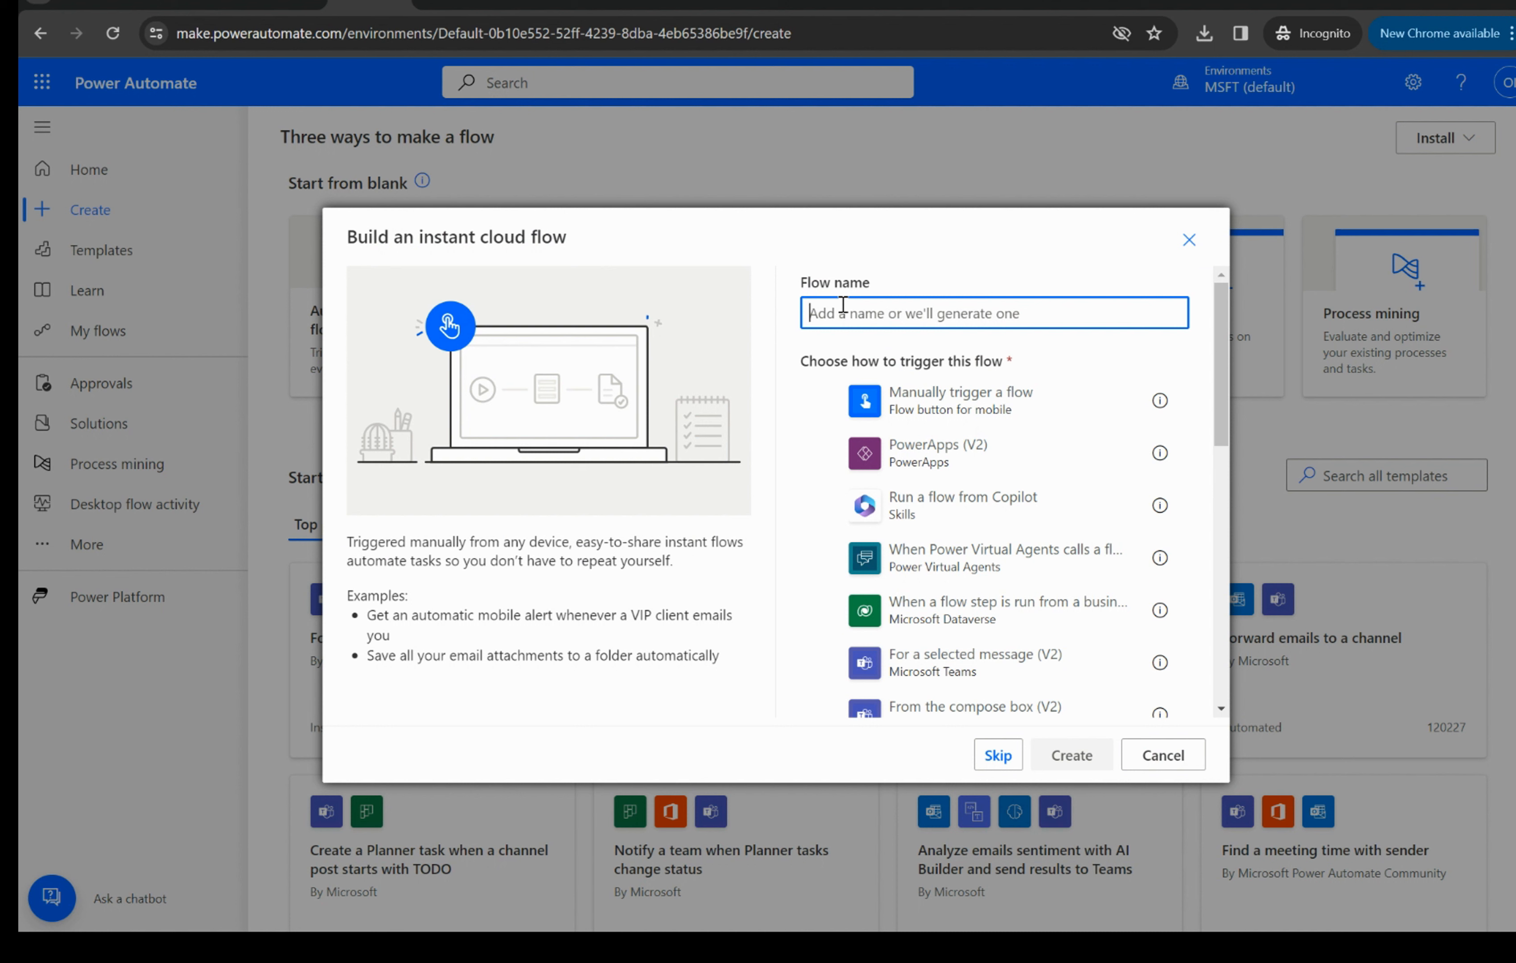
pyautogui.write('Week')
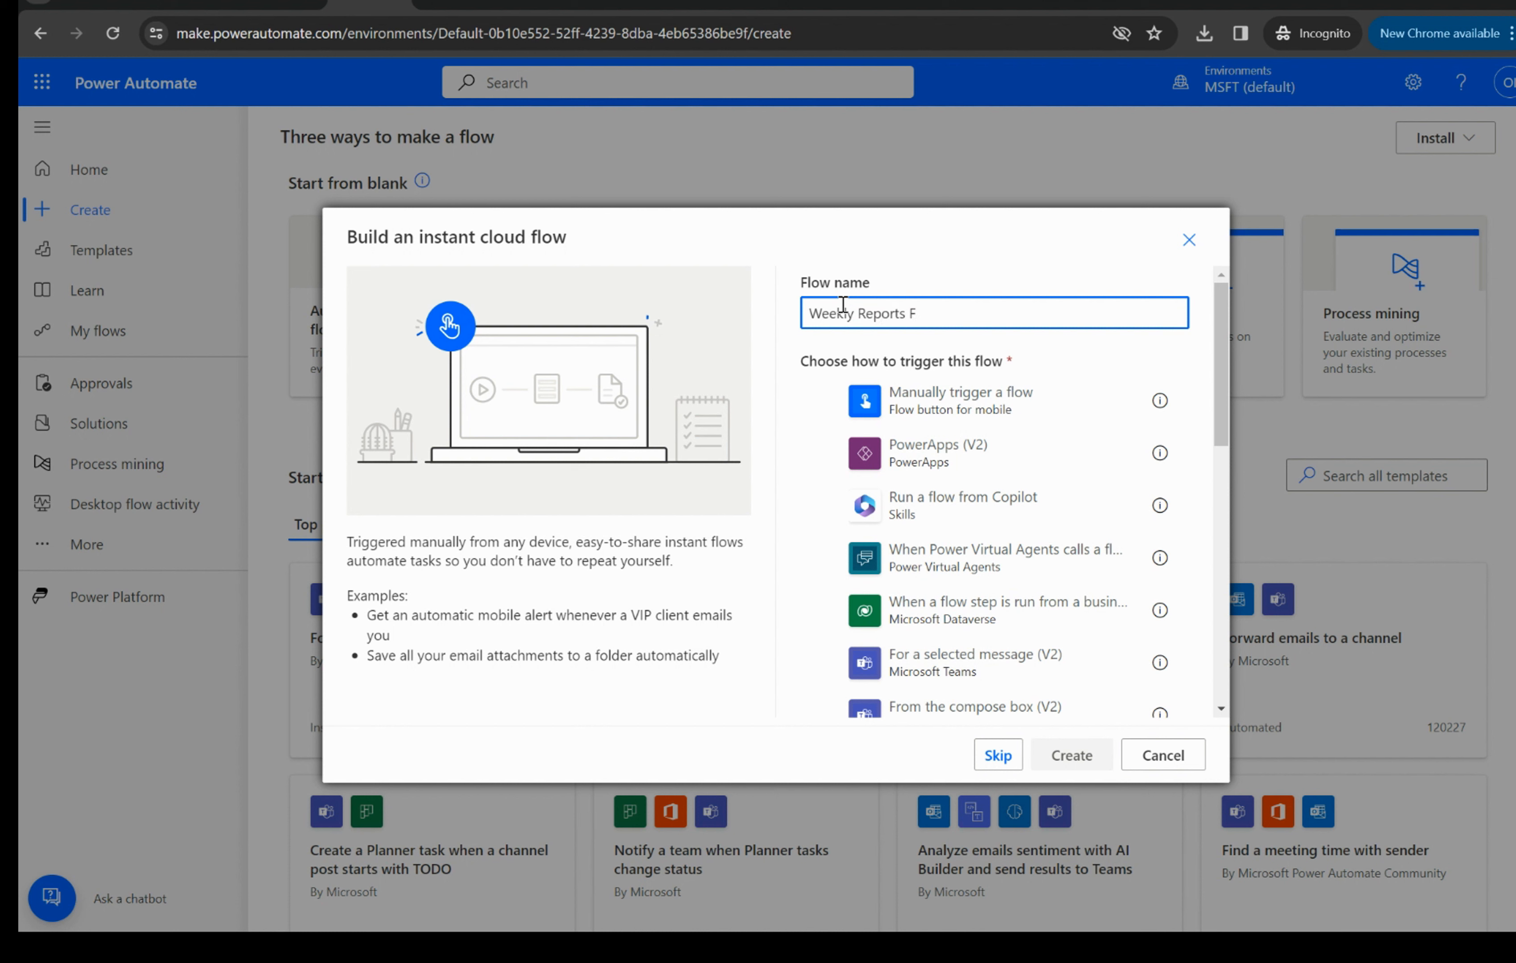
pyautogui.write('ly Reports Reminder')
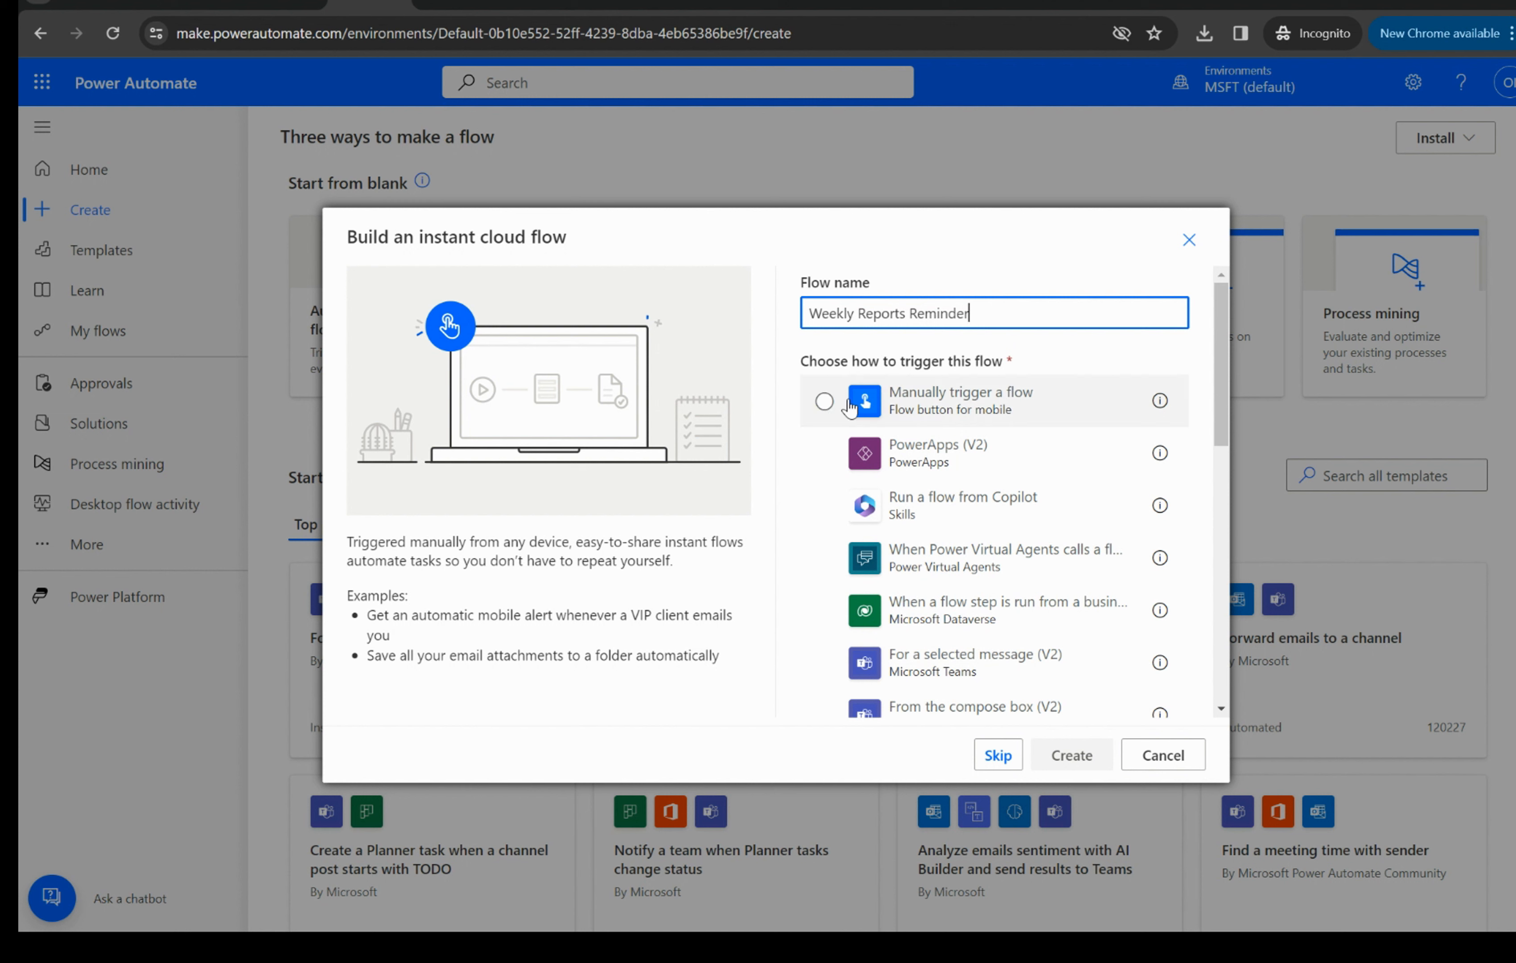
pyautogui.click(825, 403)
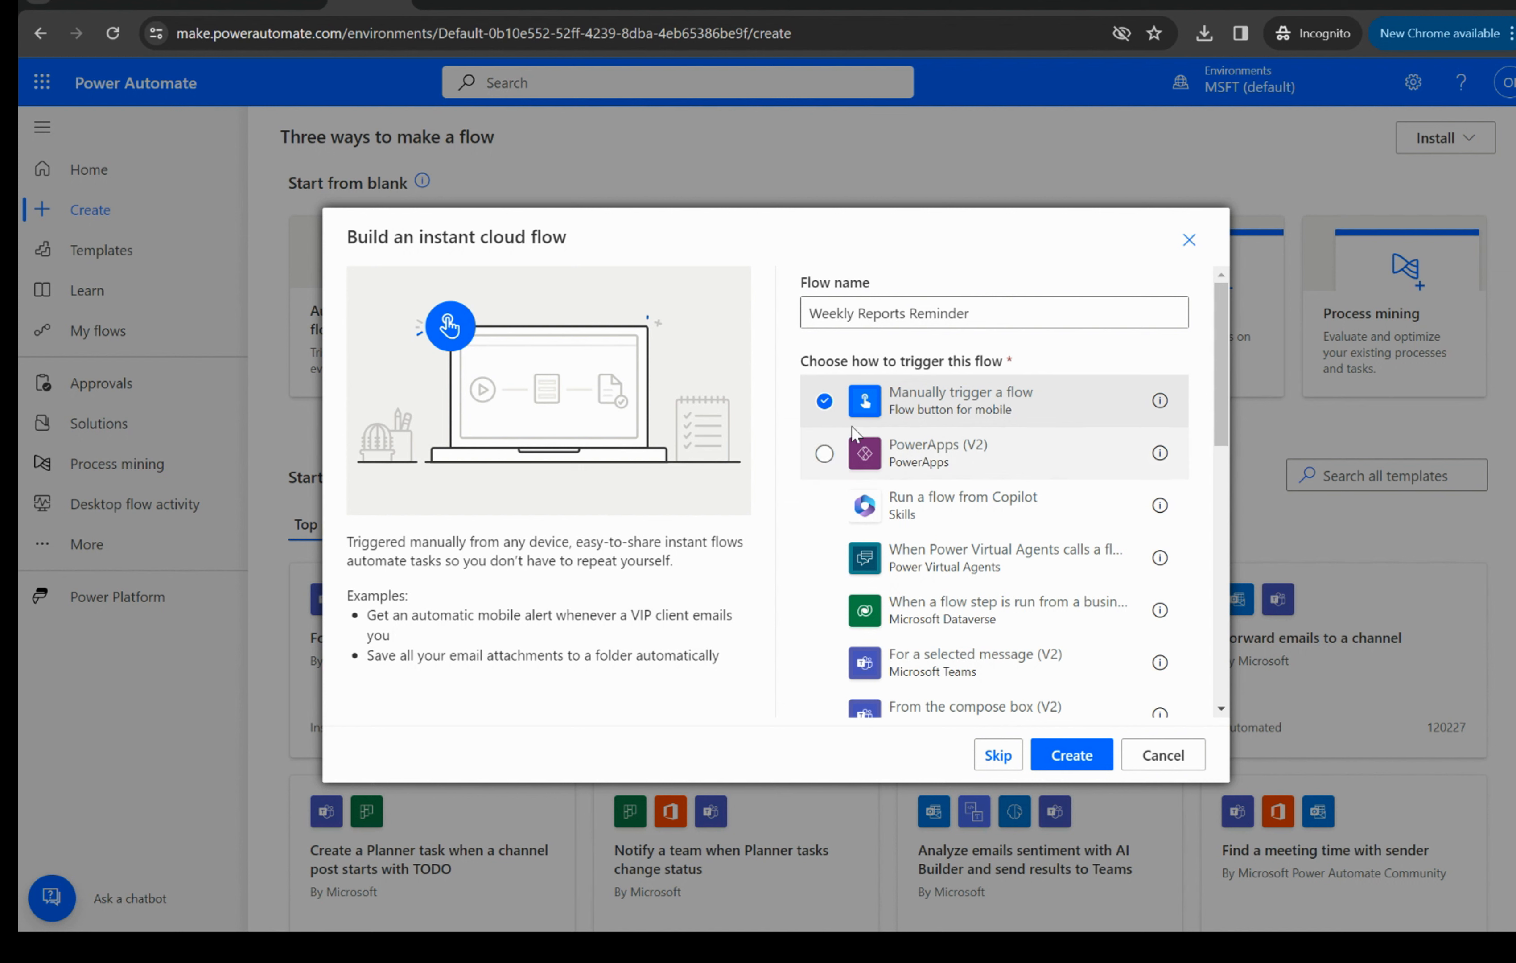
pyautogui.click(1076, 758)
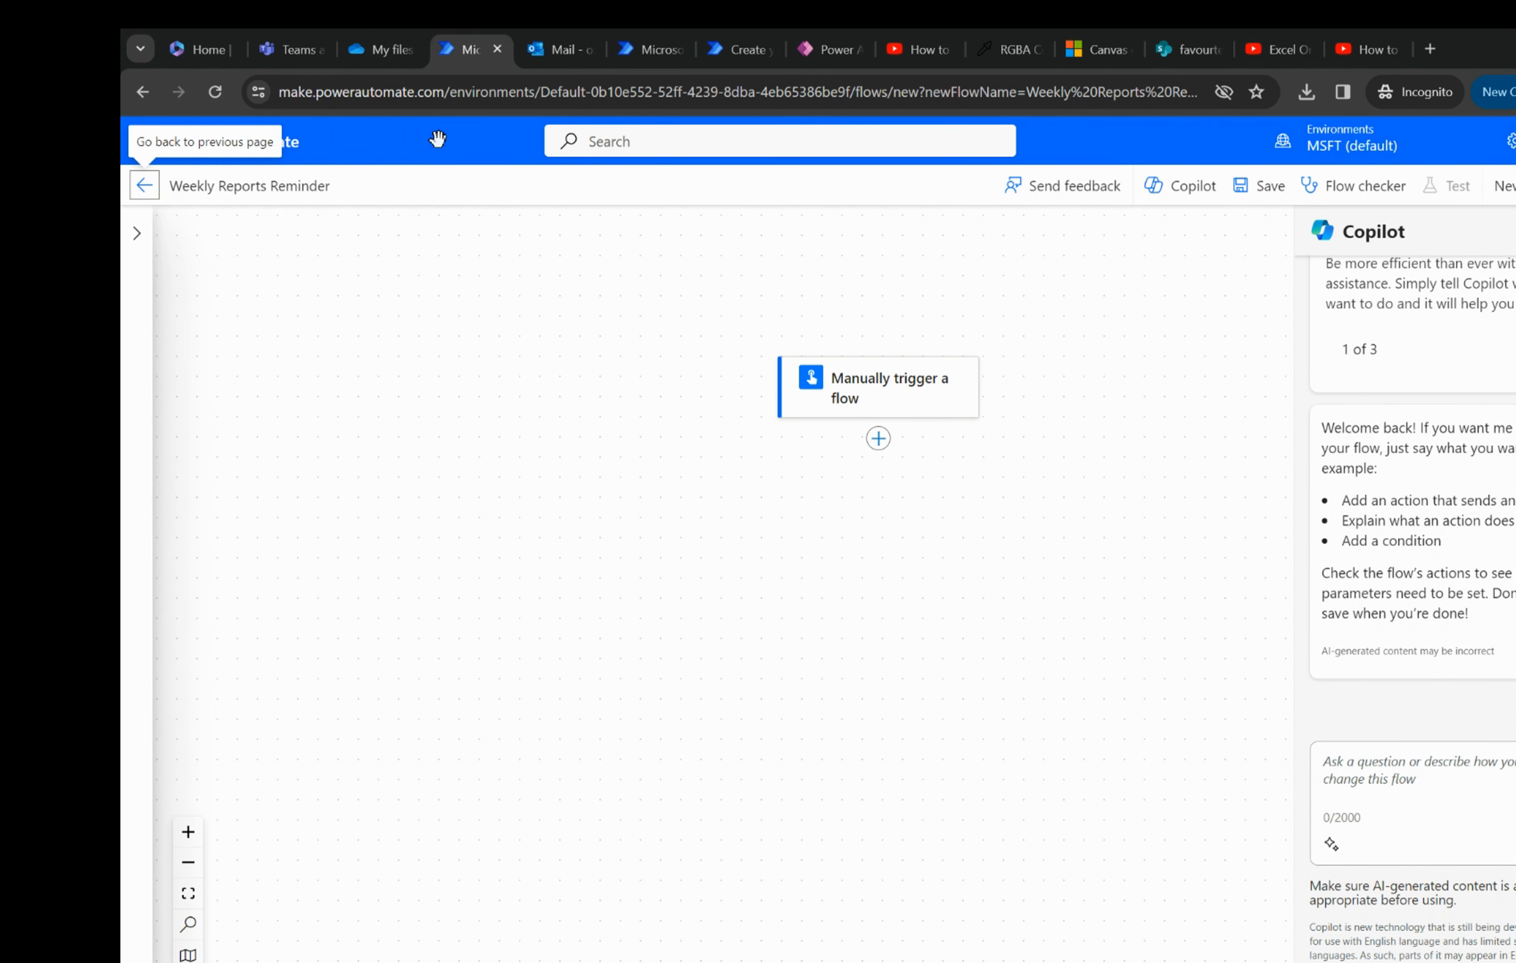
# - Check the Working Dox.xlsx file in OneDrive, and return to the Weekly Reports Reminder flow in Power Automate
pyautogui.click(390, 39)
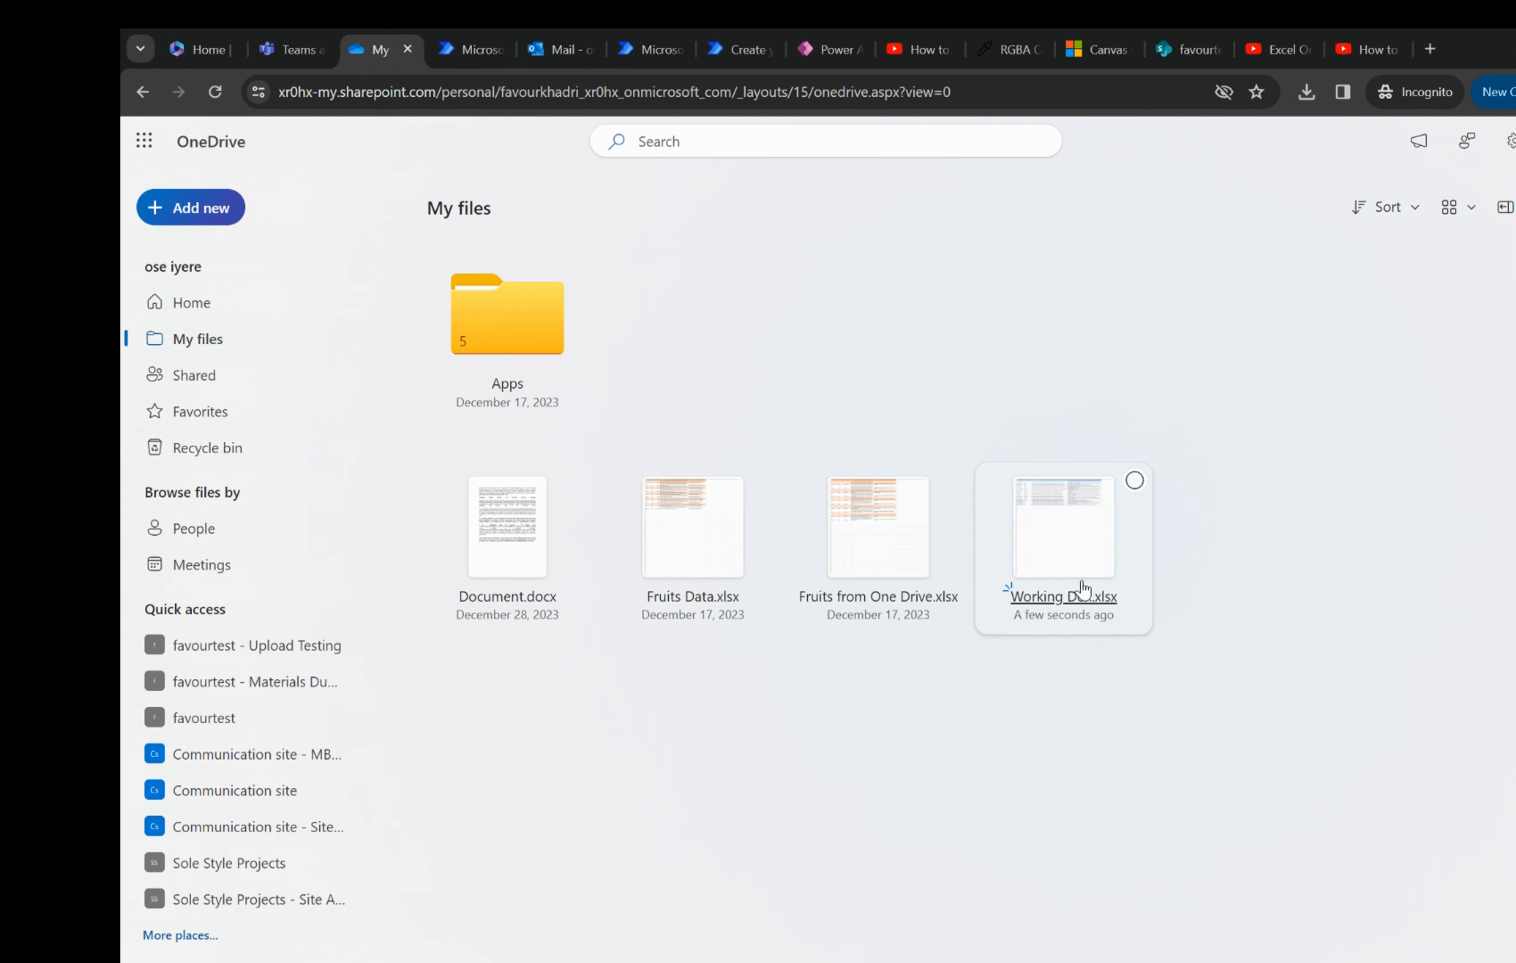
pyautogui.moveTo(1086, 590)
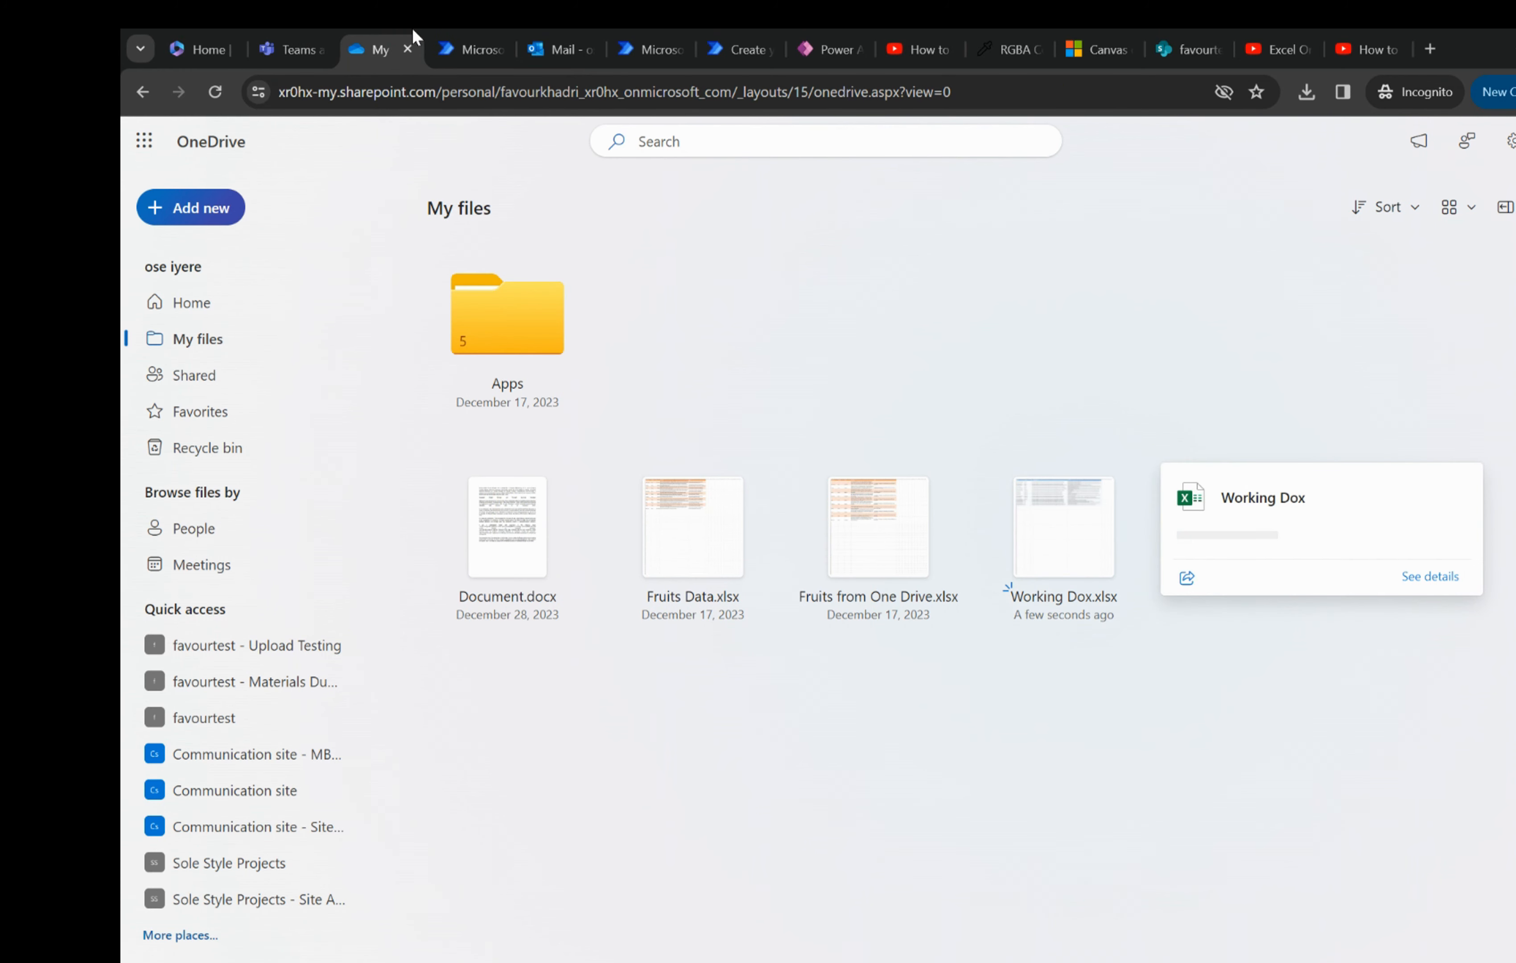
pyautogui.click(457, 45)
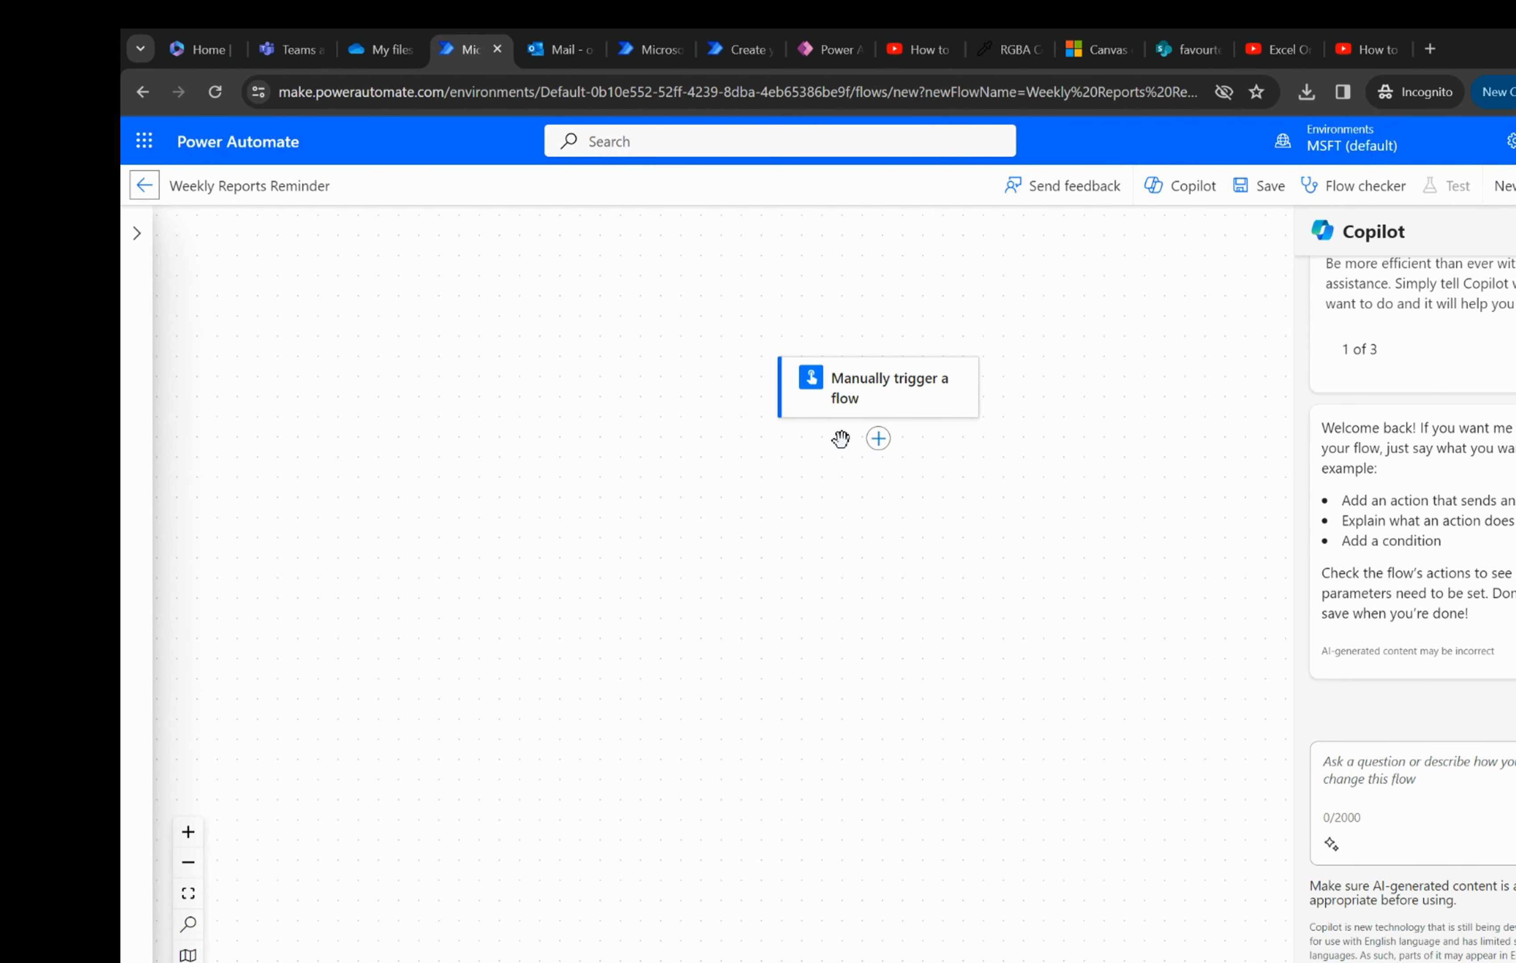
# - Add the OneDrive for Business Get file content action after the manual trigger
pyautogui.click(879, 439)
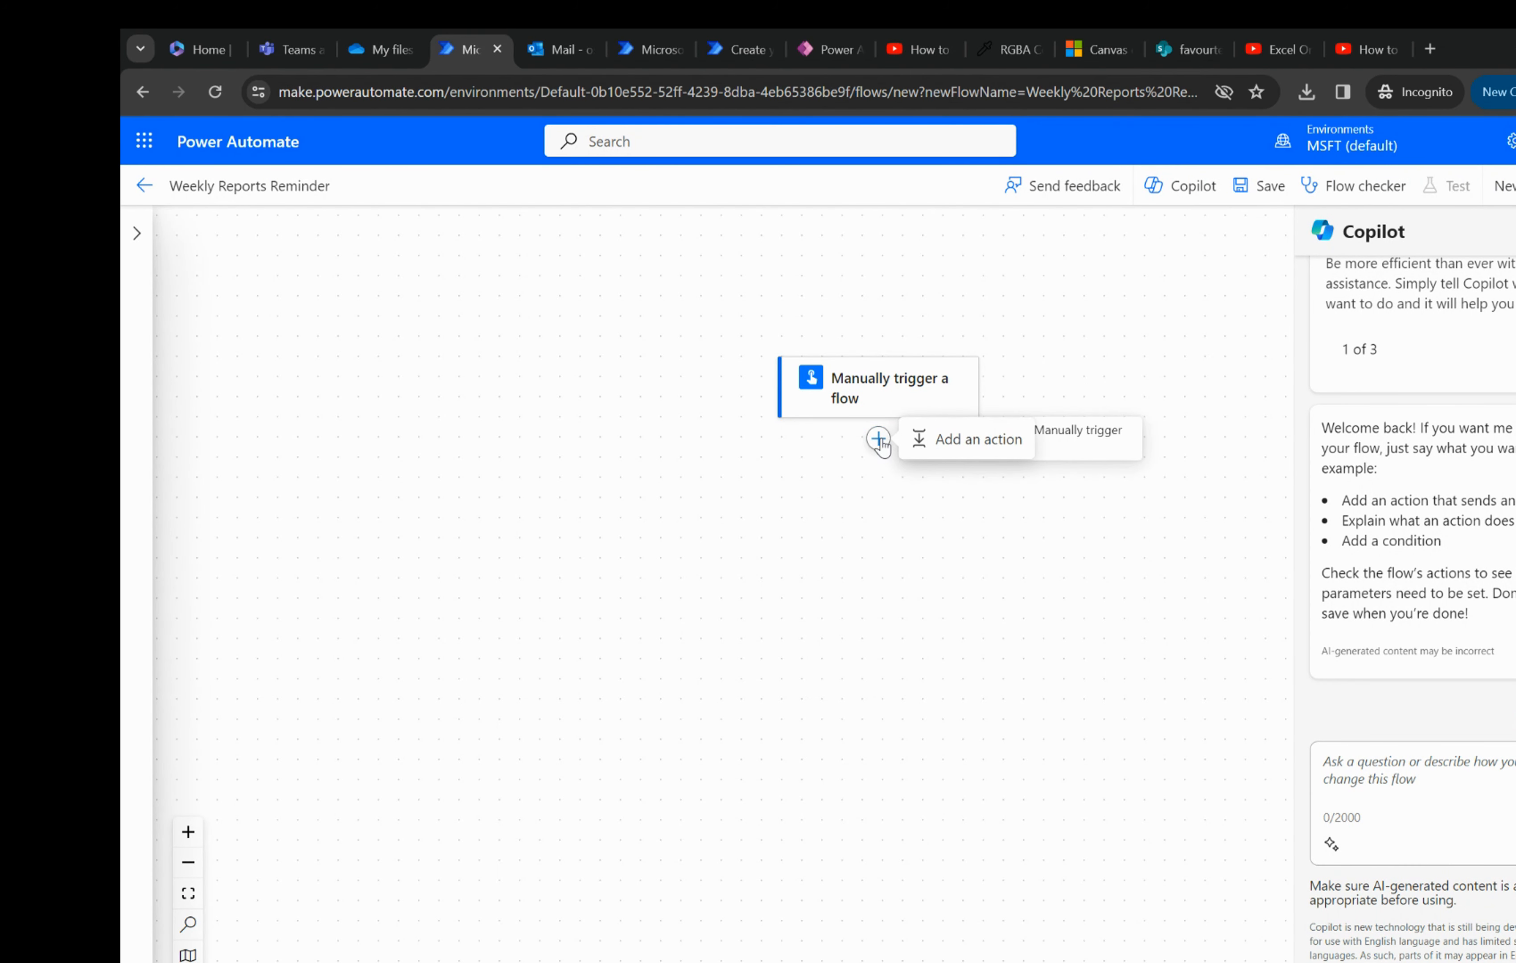
pyautogui.click(969, 440)
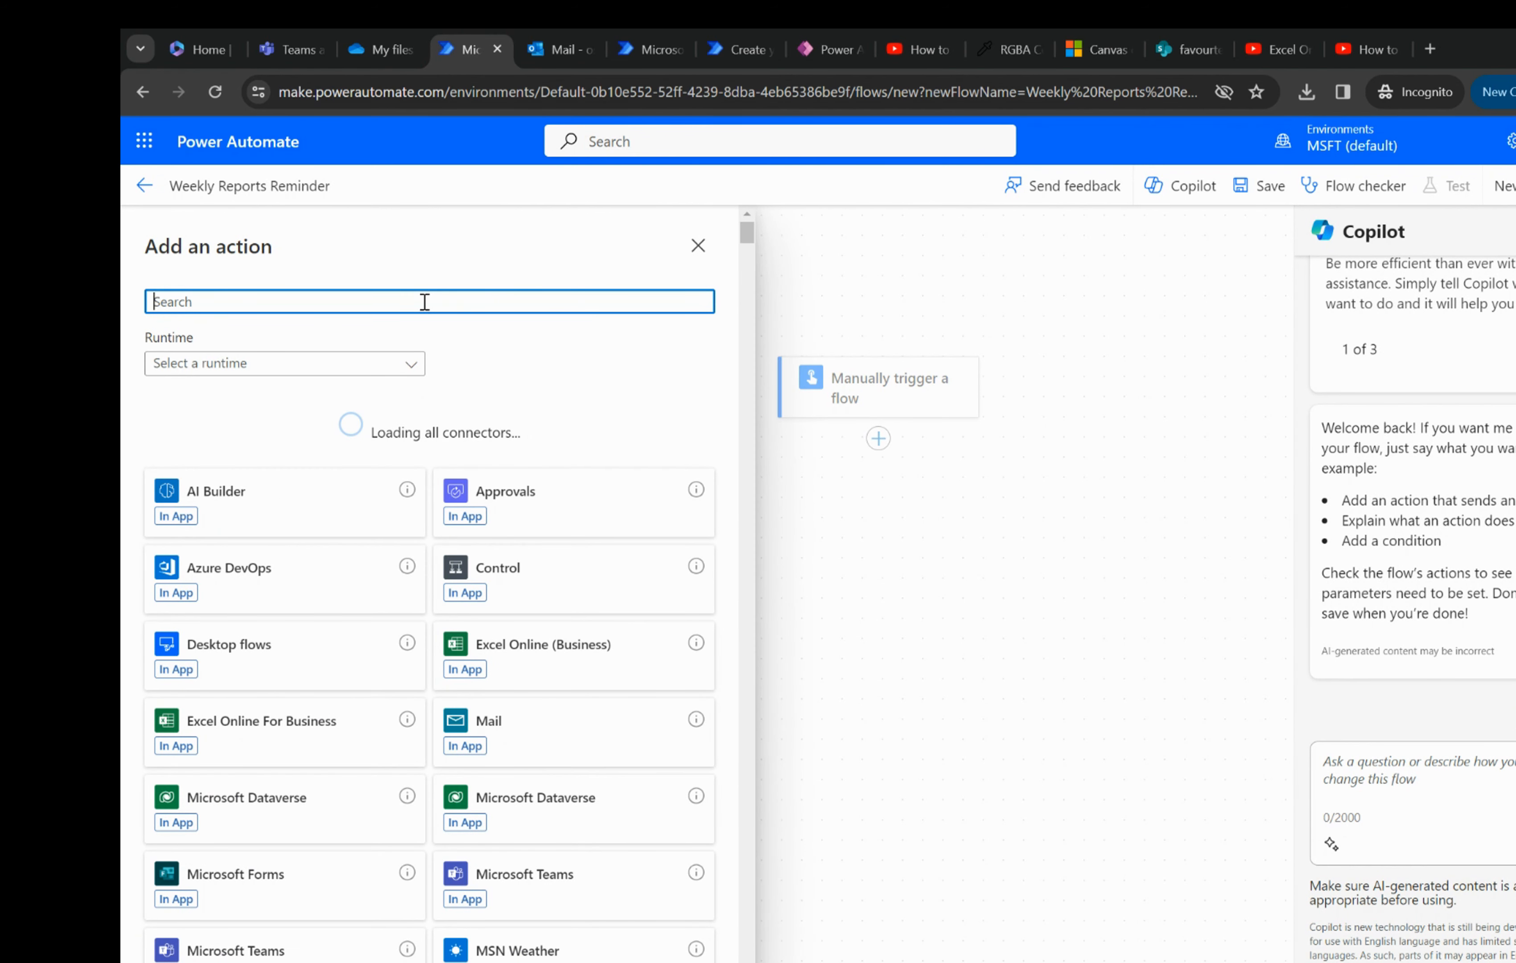
pyautogui.write('get')
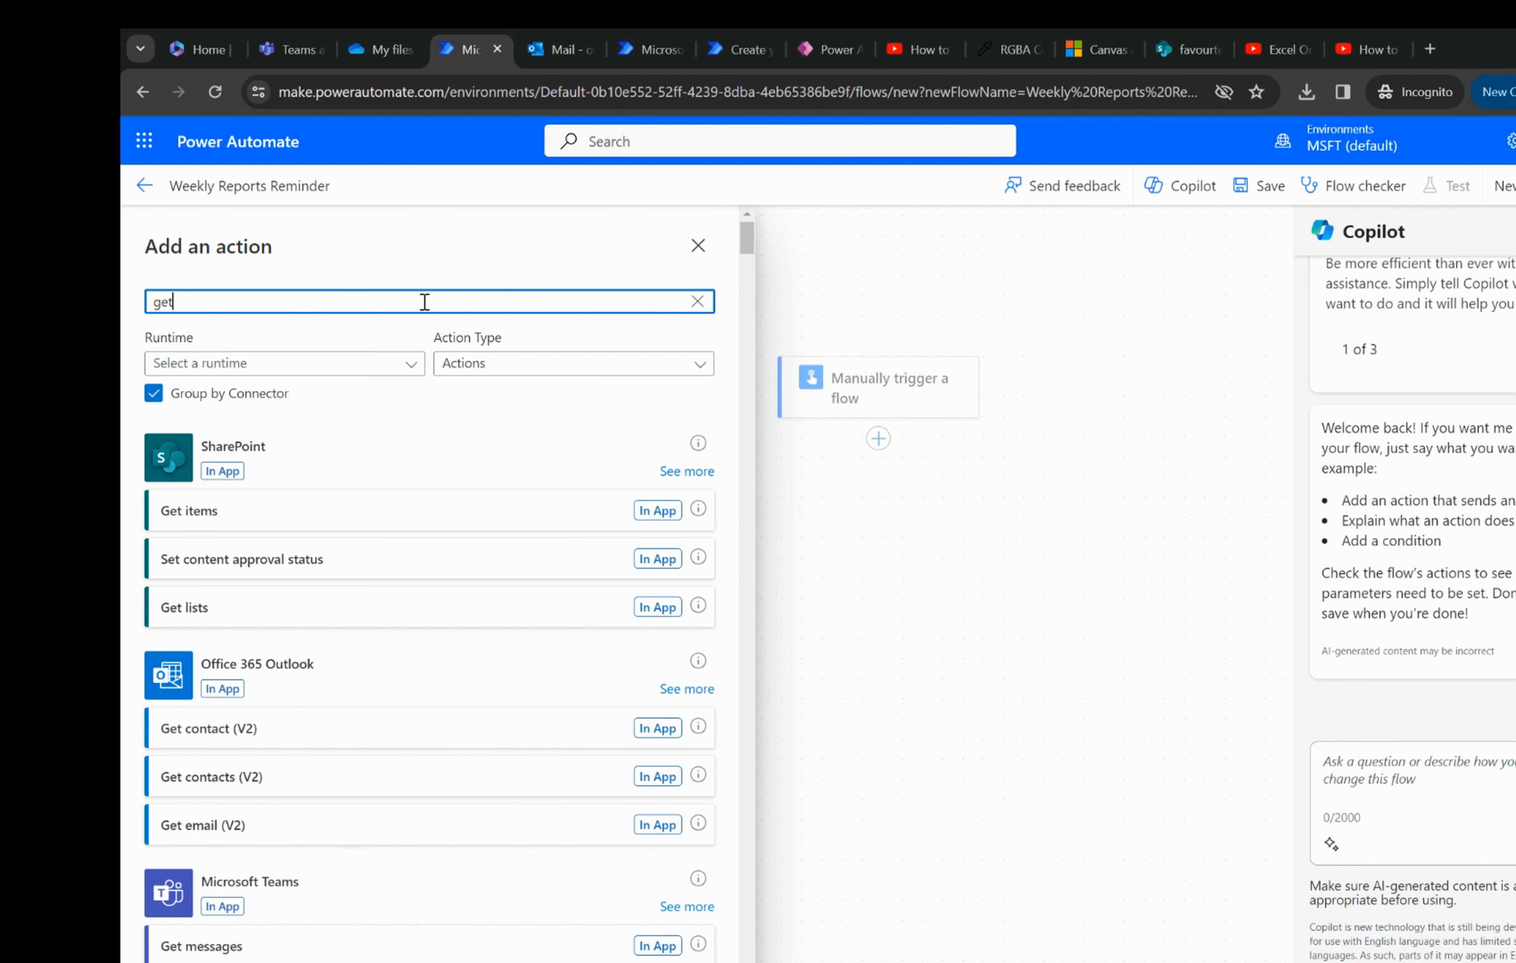
pyautogui.write(' file')
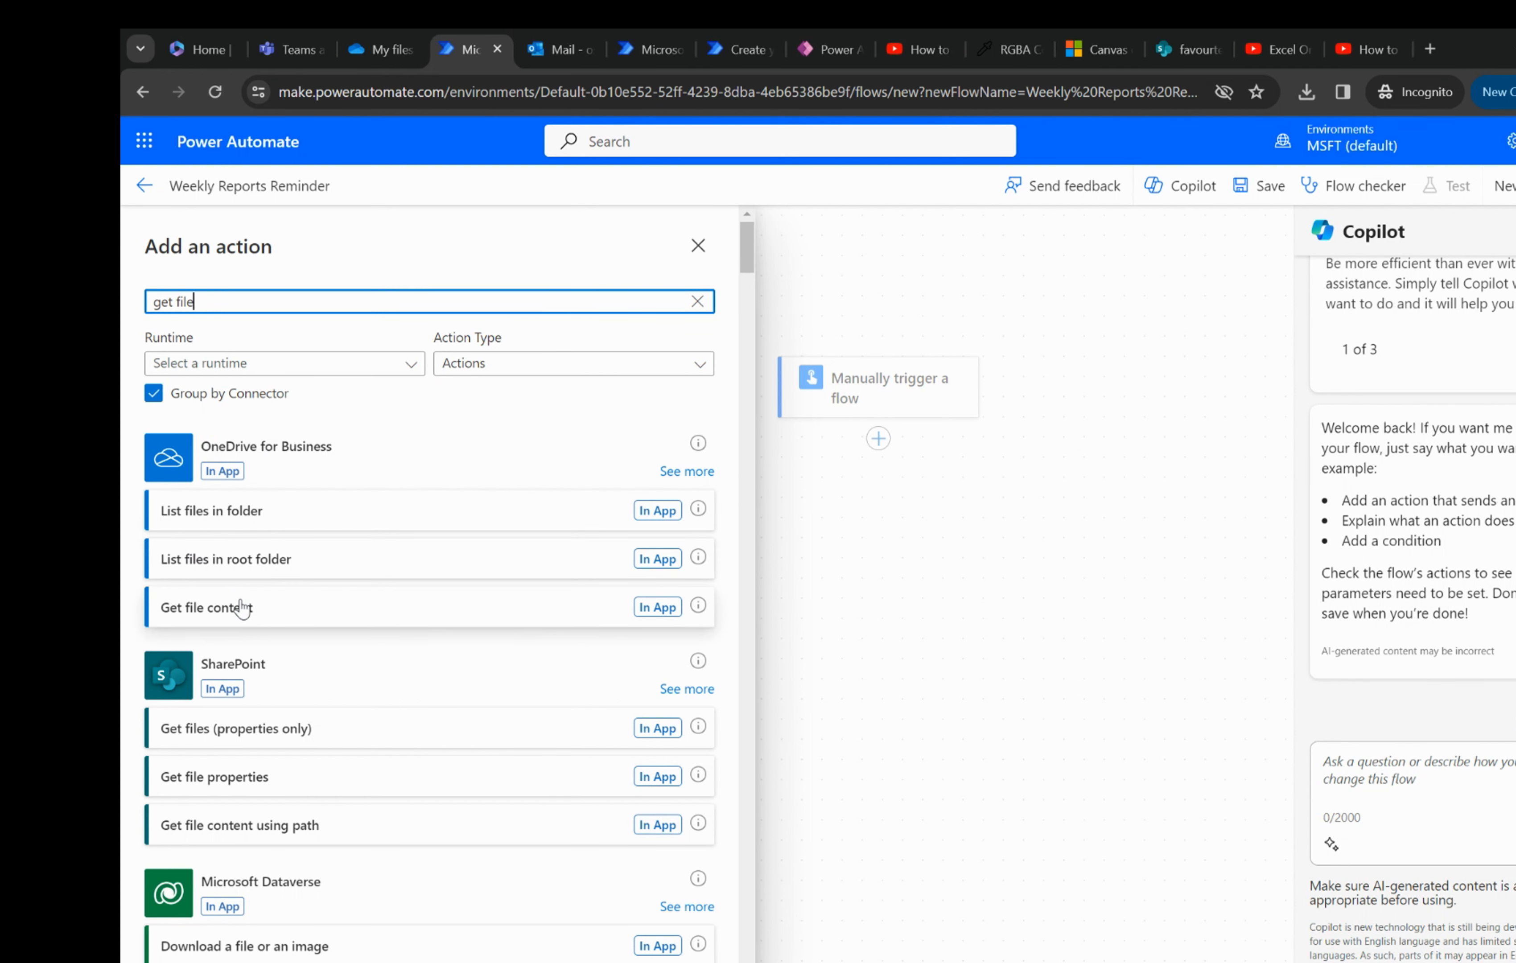
pyautogui.click(408, 608)
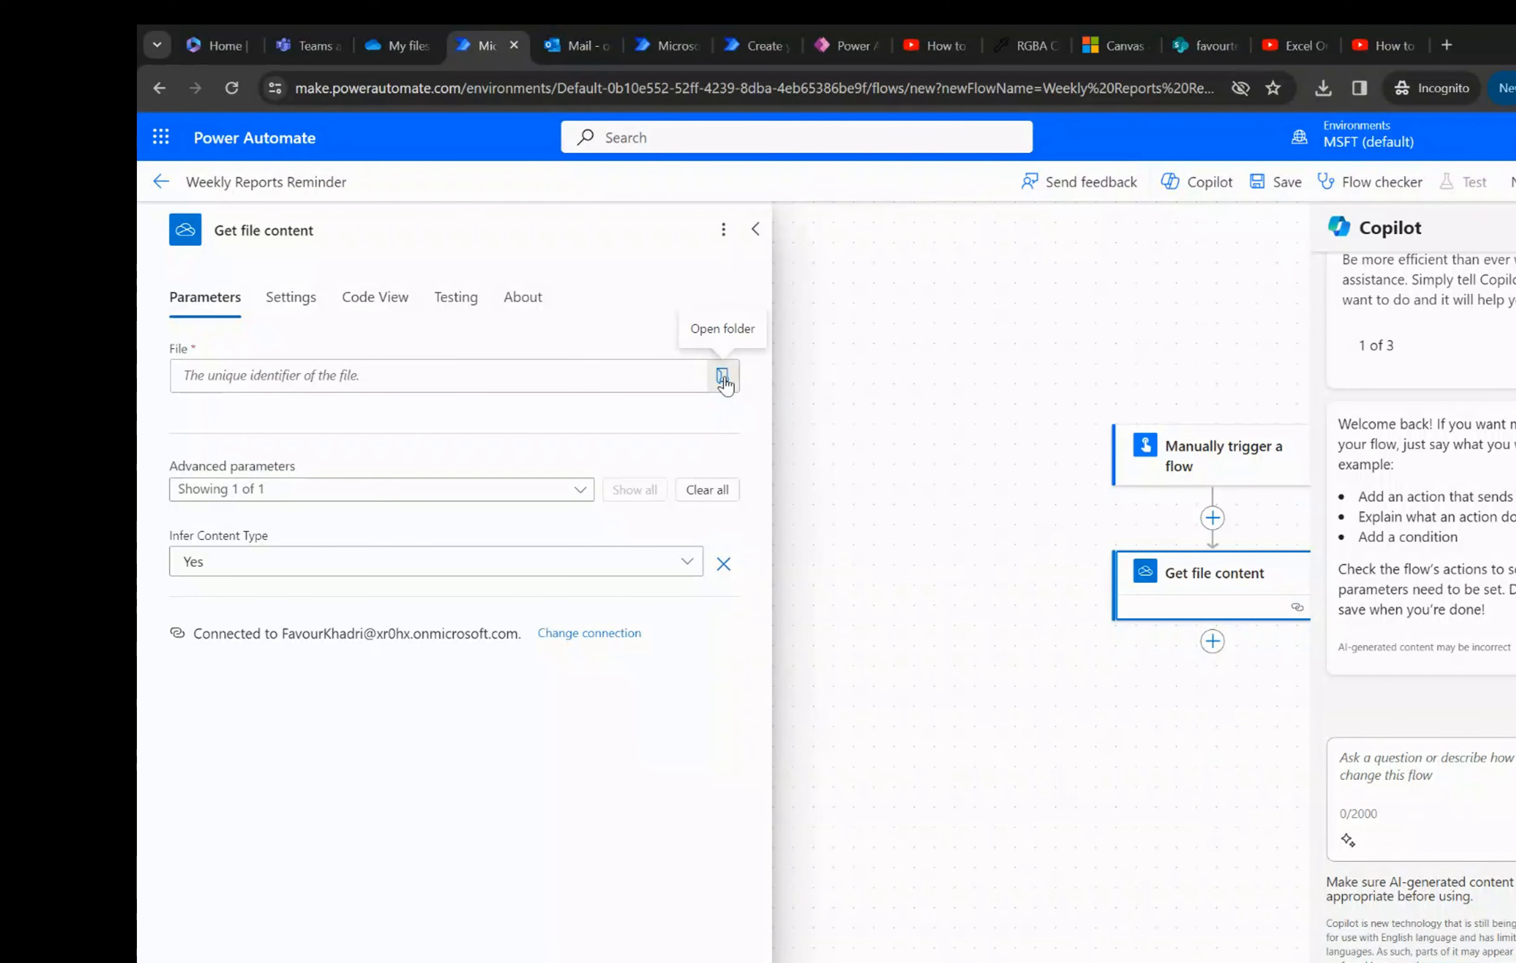
# - Set the Get file content action's file to Working Dox.xlsx from the OneDrive root and check it against OneDrive
pyautogui.click(723, 379)
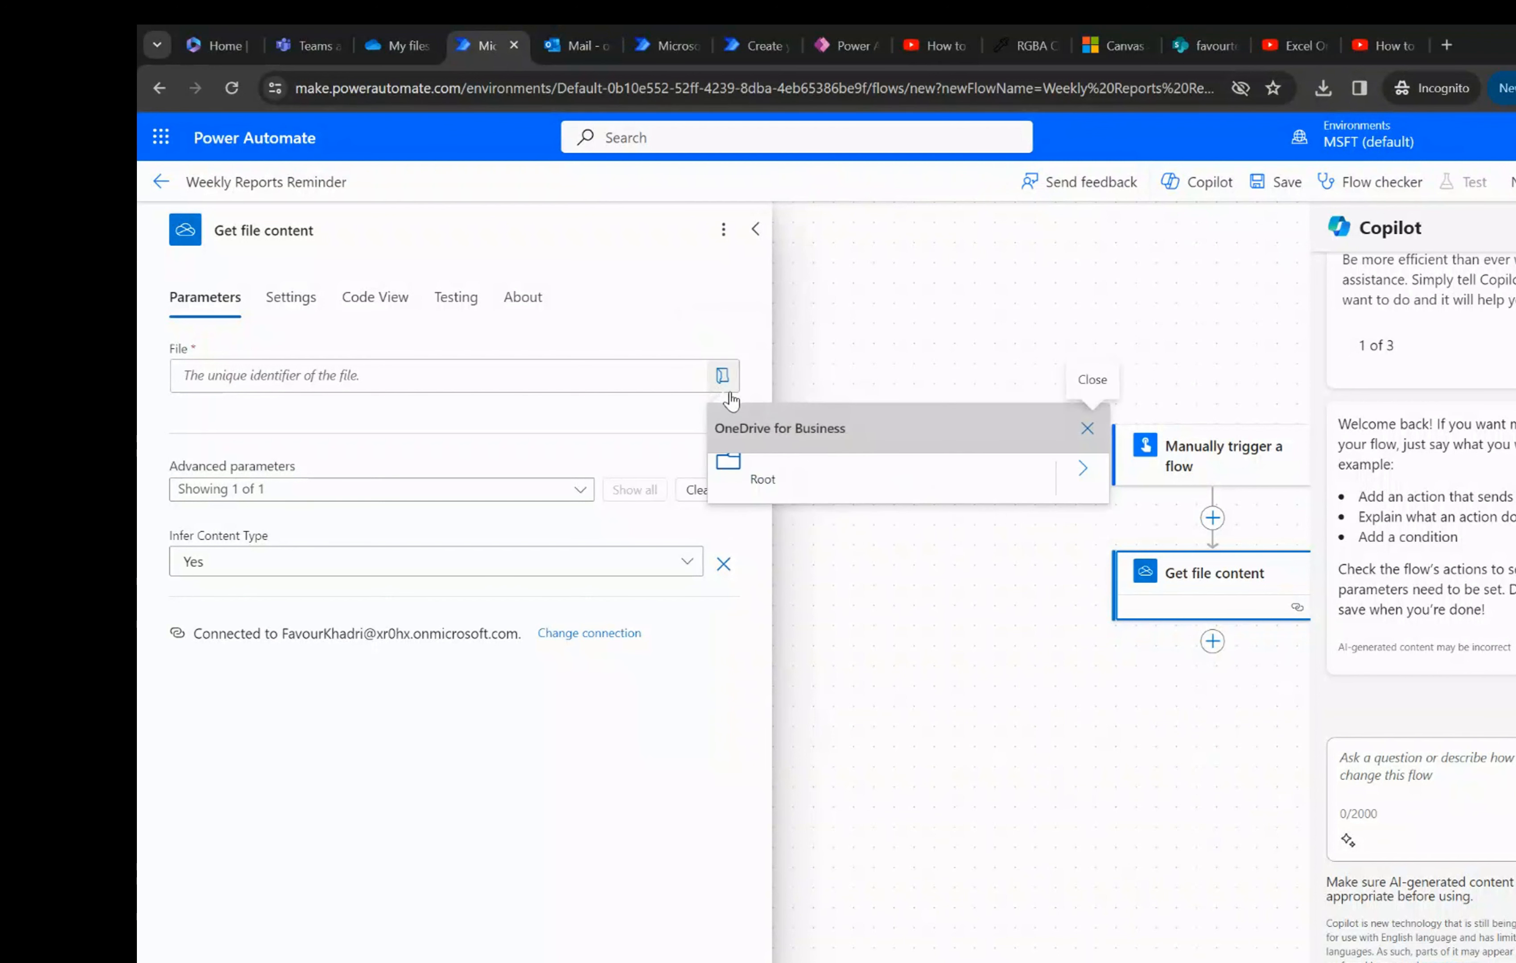
pyautogui.click(1077, 483)
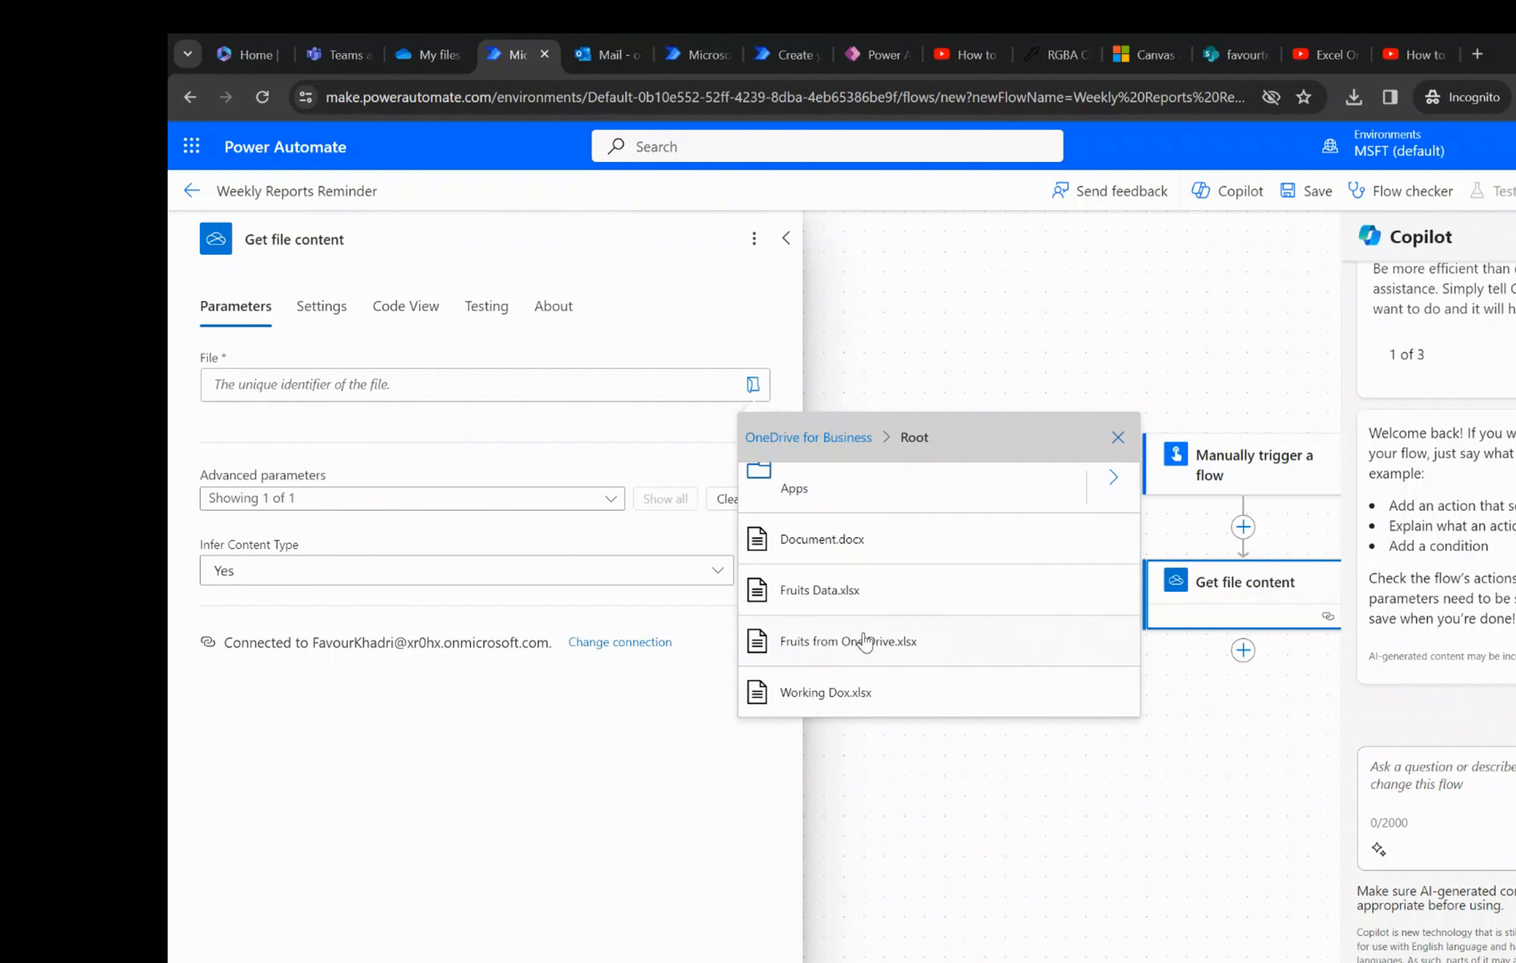
pyautogui.click(892, 691)
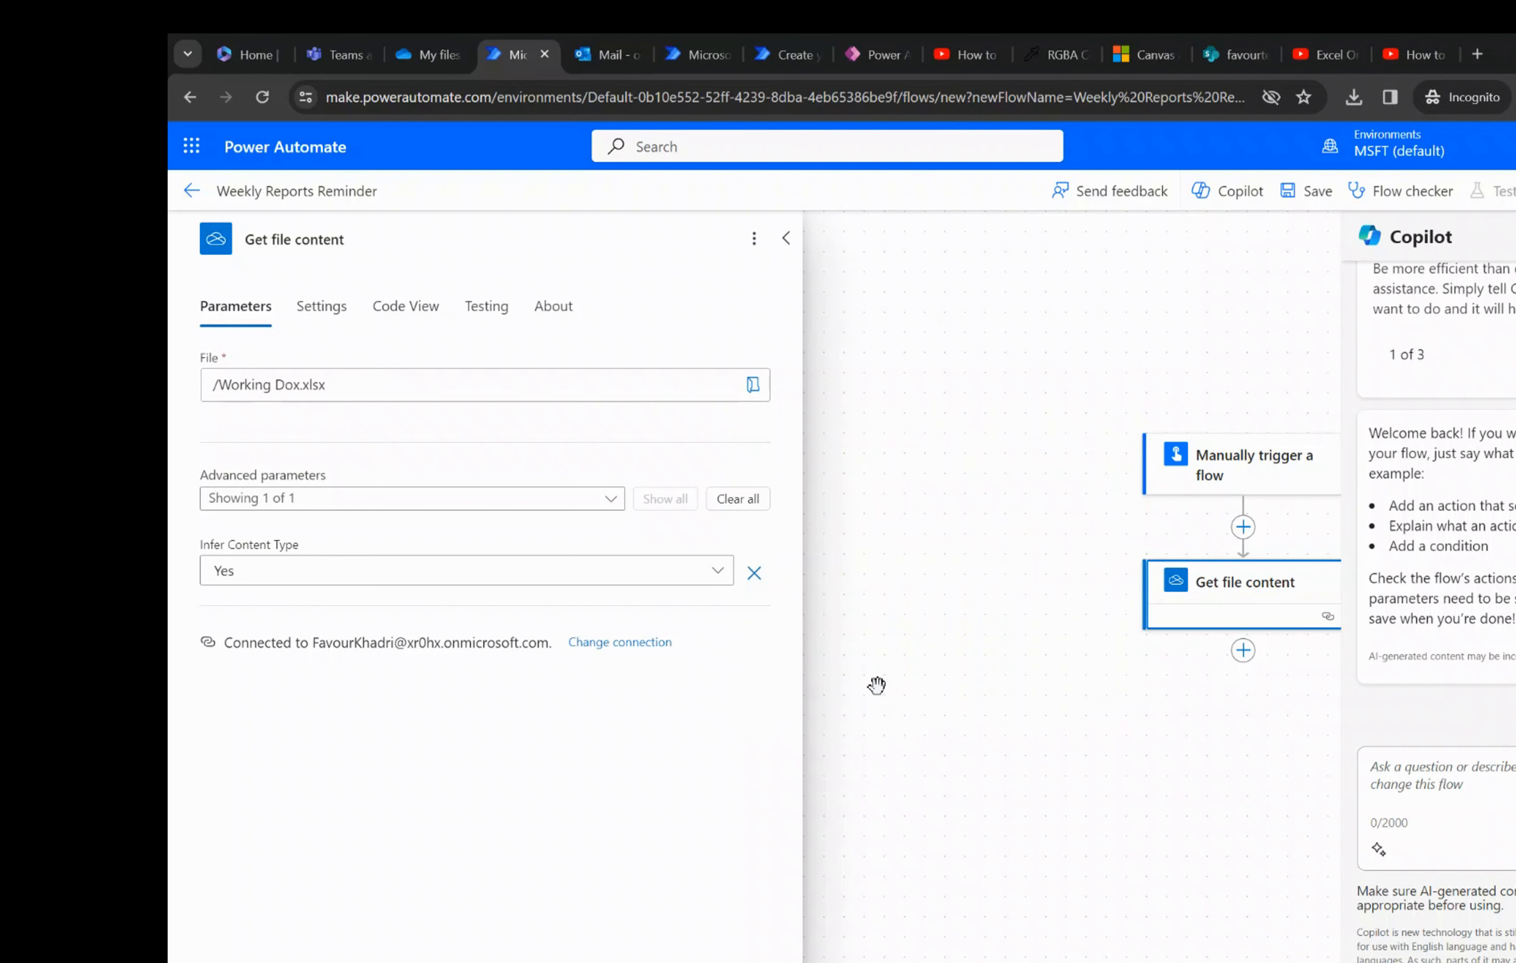
pyautogui.click(430, 44)
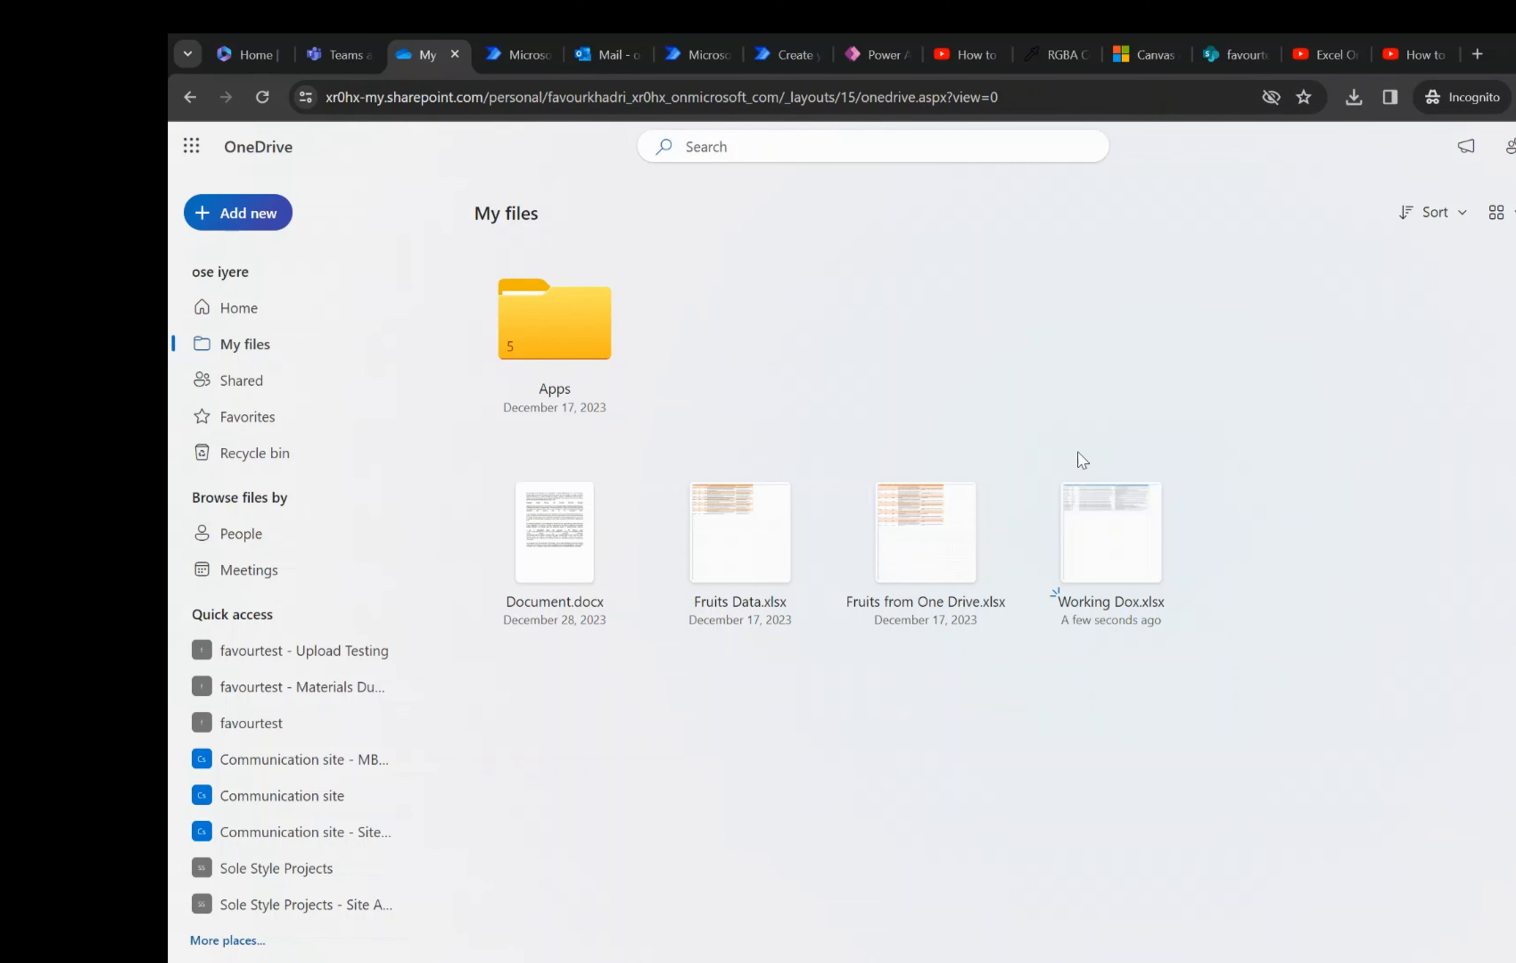
pyautogui.click(516, 51)
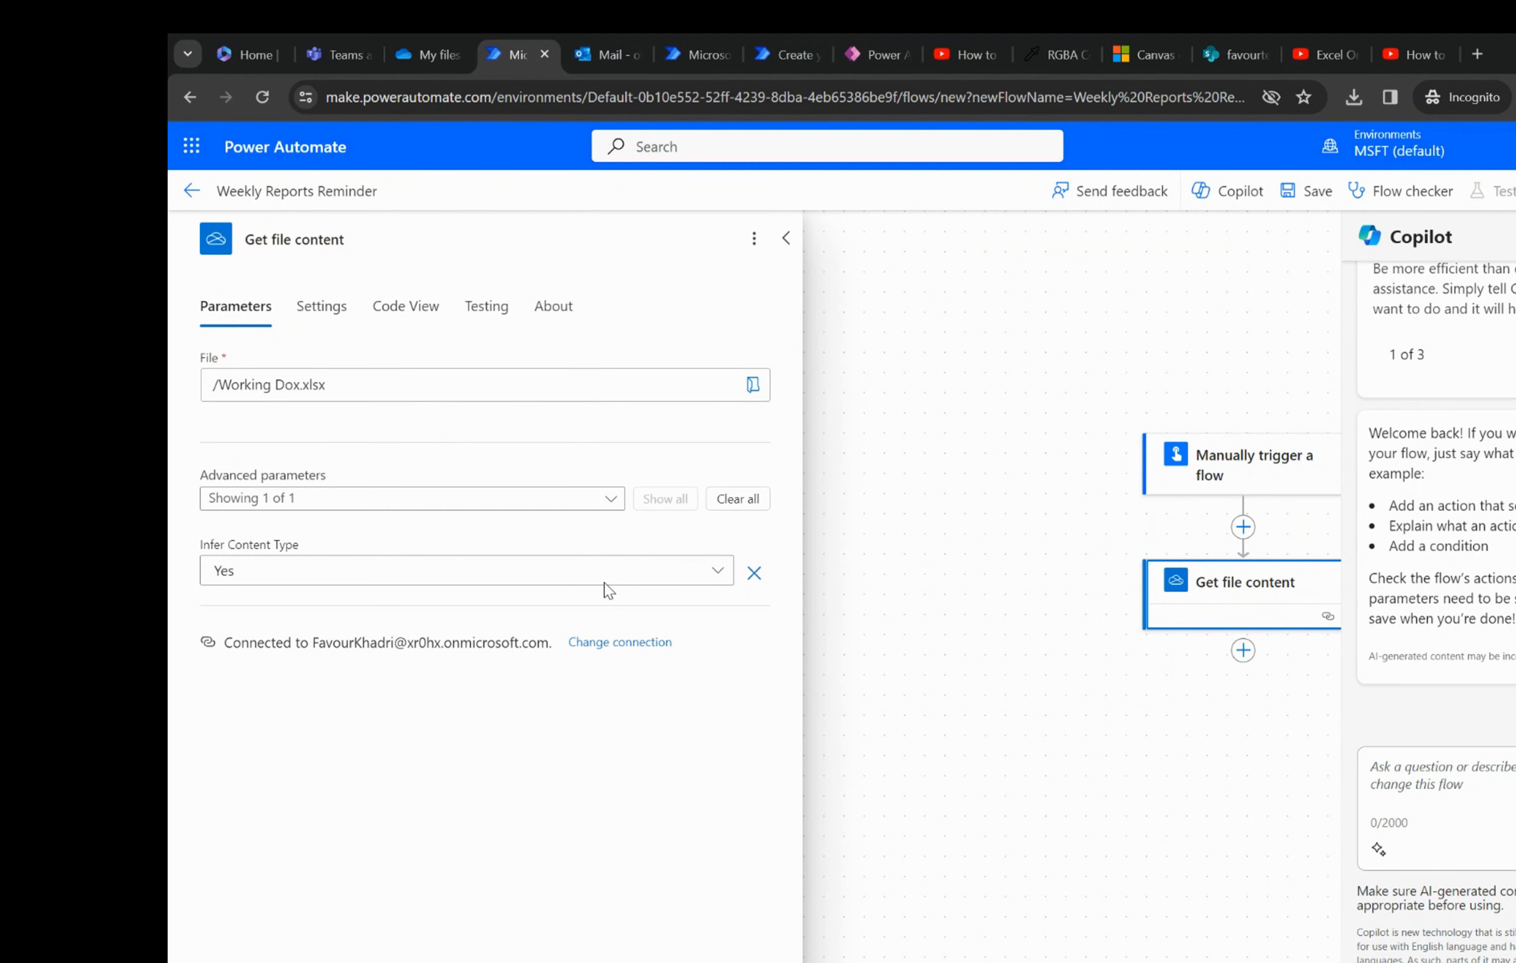
pyautogui.click(785, 238)
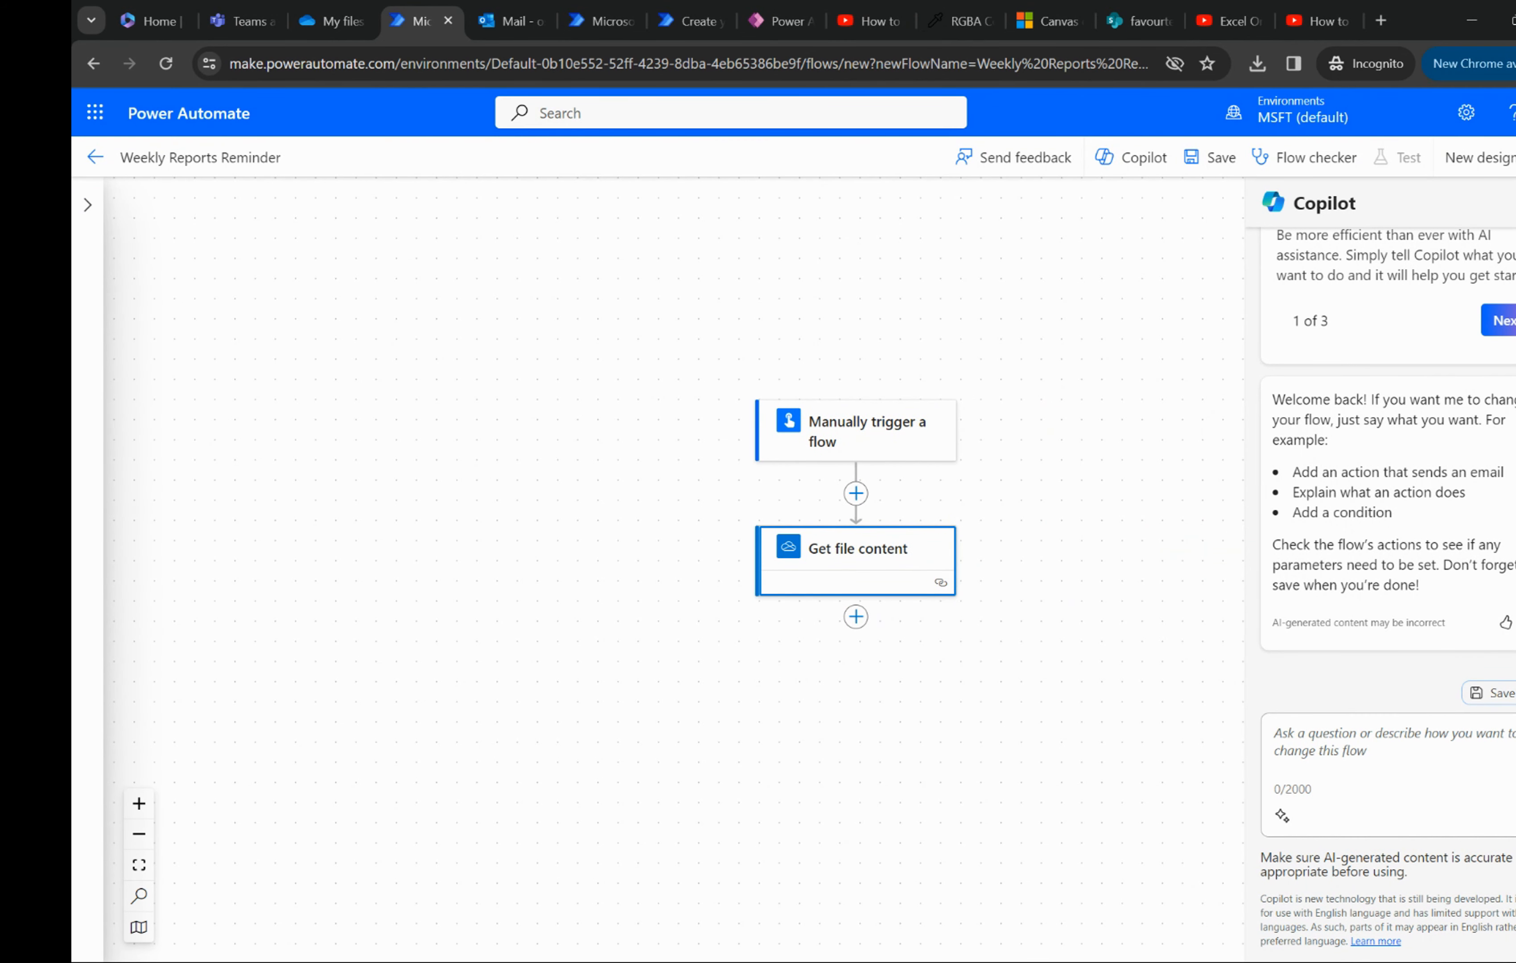
# - Close Copilot and add the Office 365 Outlook Send an email (V2) action after Get file content
pyautogui.click(1515, 203)
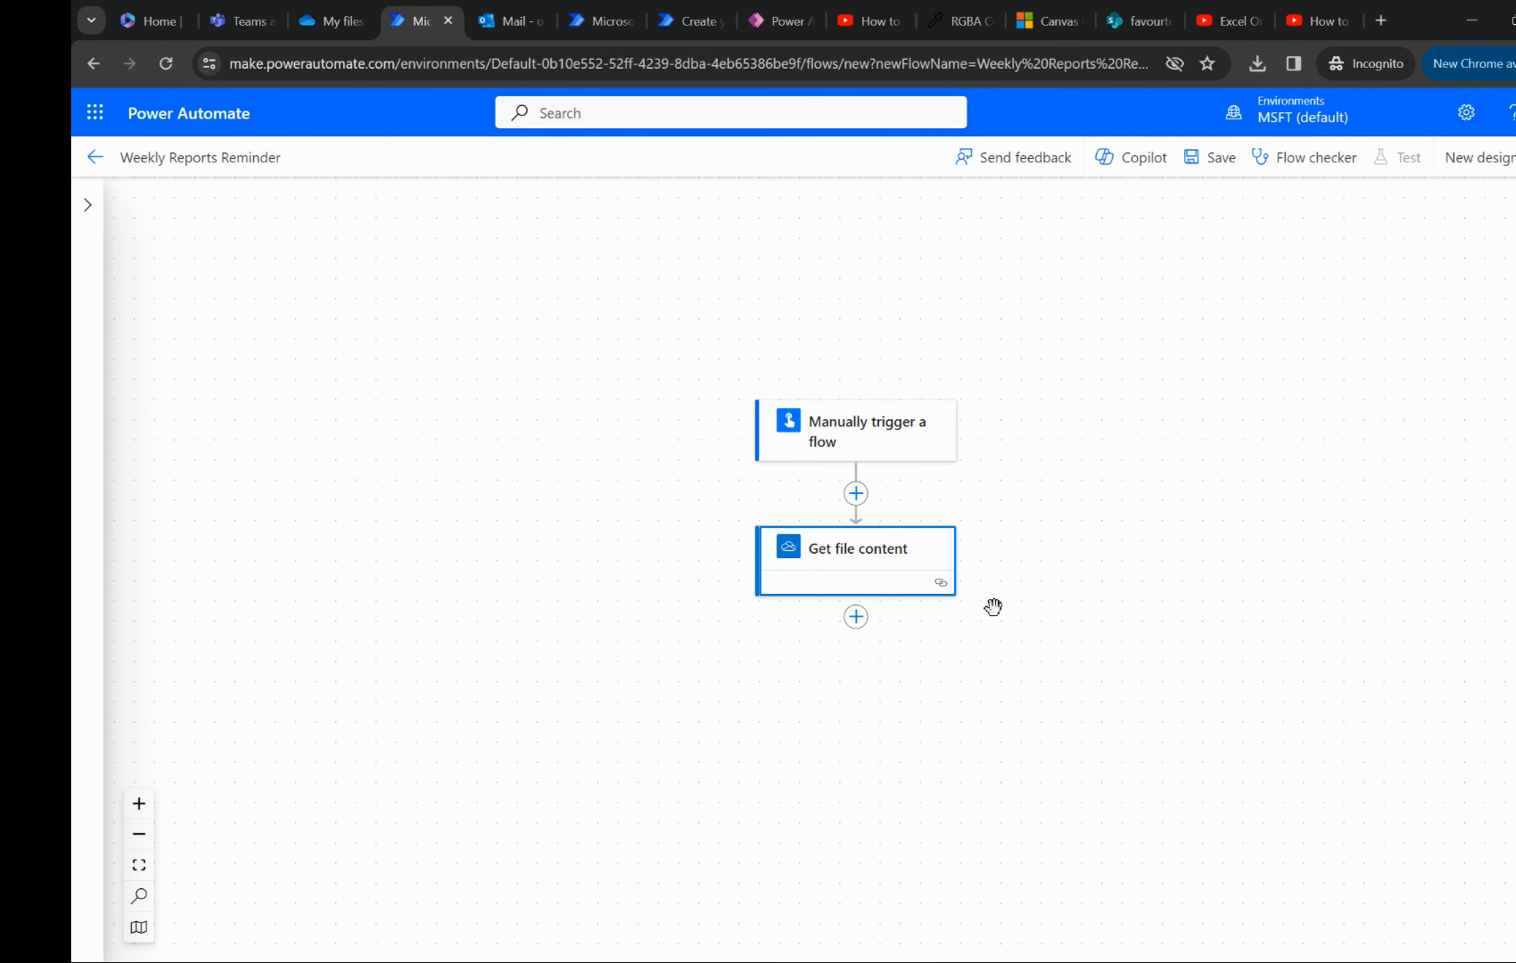
pyautogui.moveTo(907, 612); pyautogui.dragTo(905, 557)
pyautogui.scroll(-1, 901, 549)
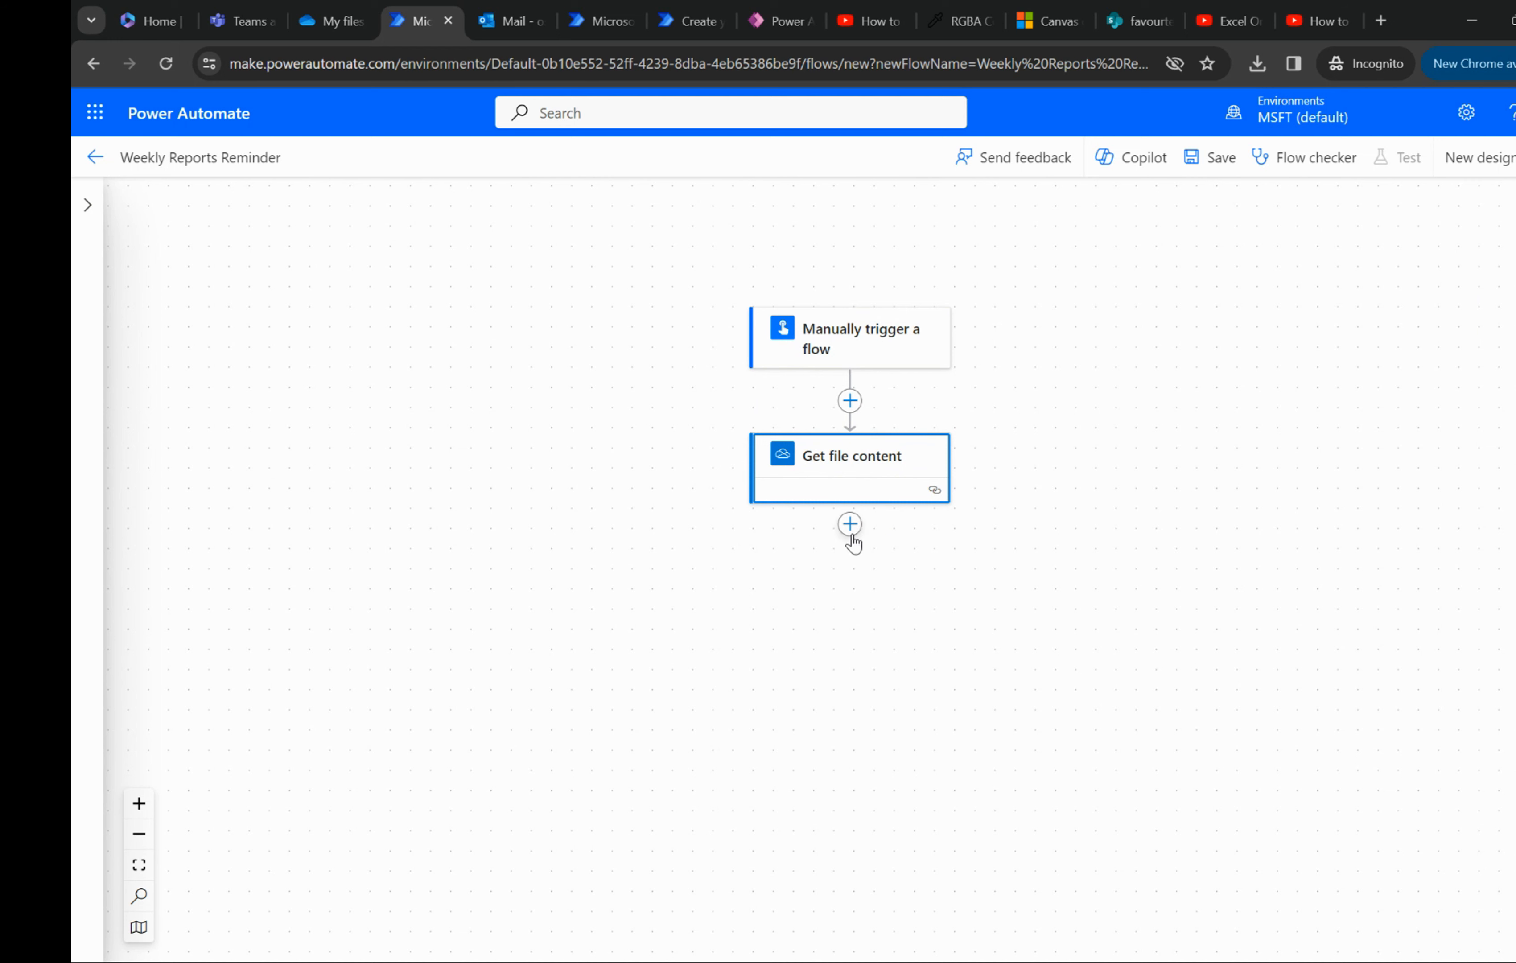
pyautogui.click(850, 525)
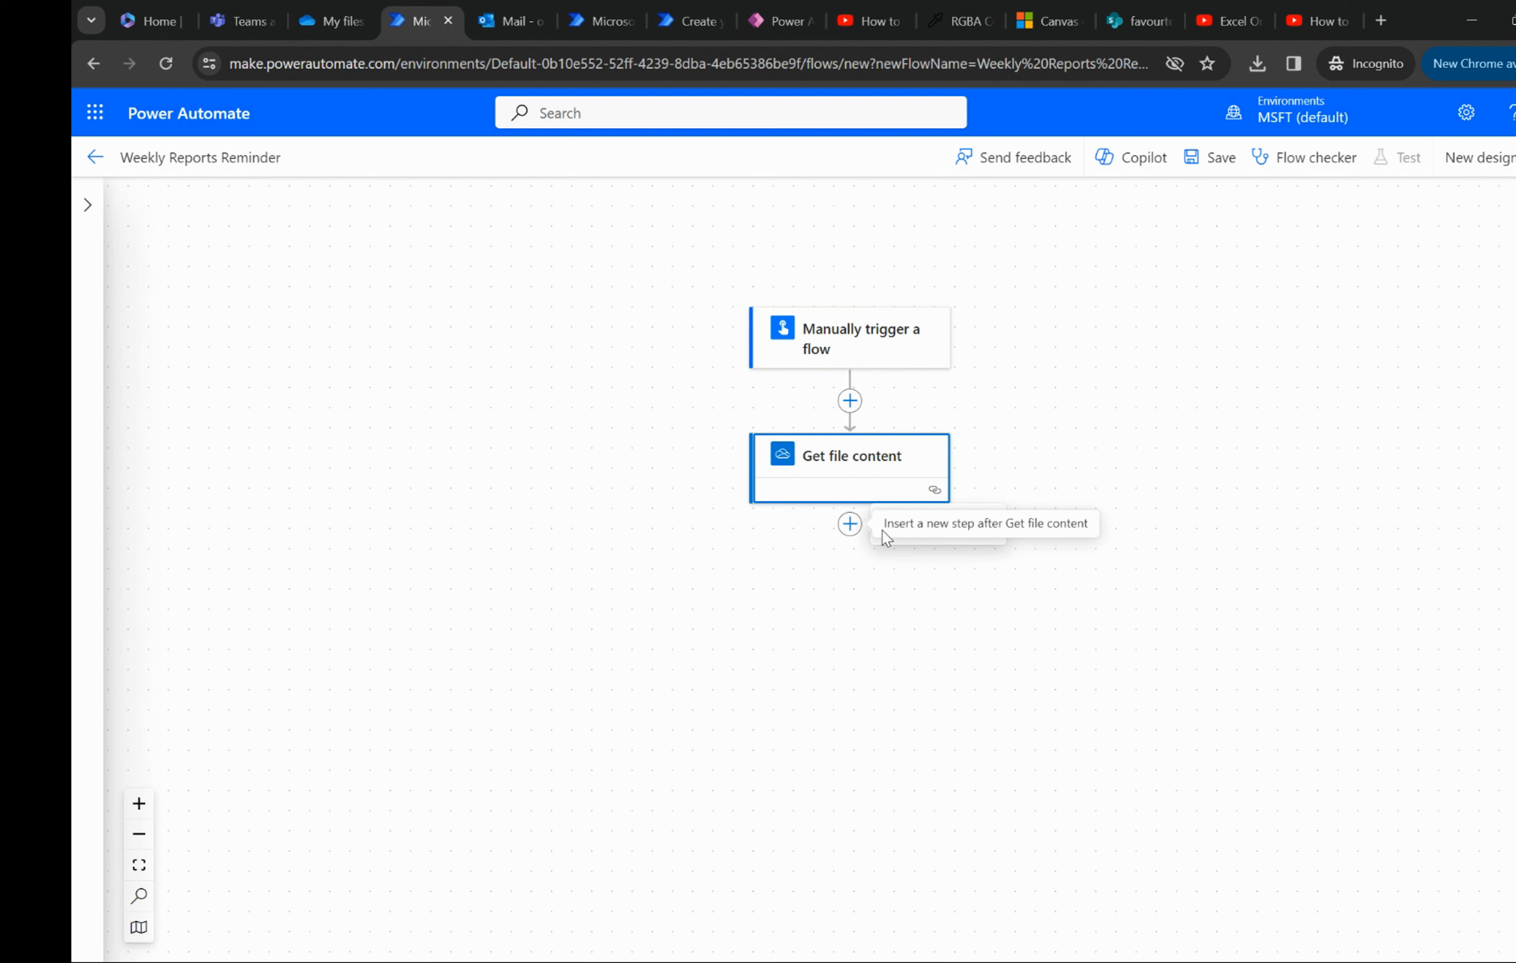
pyautogui.click(948, 531)
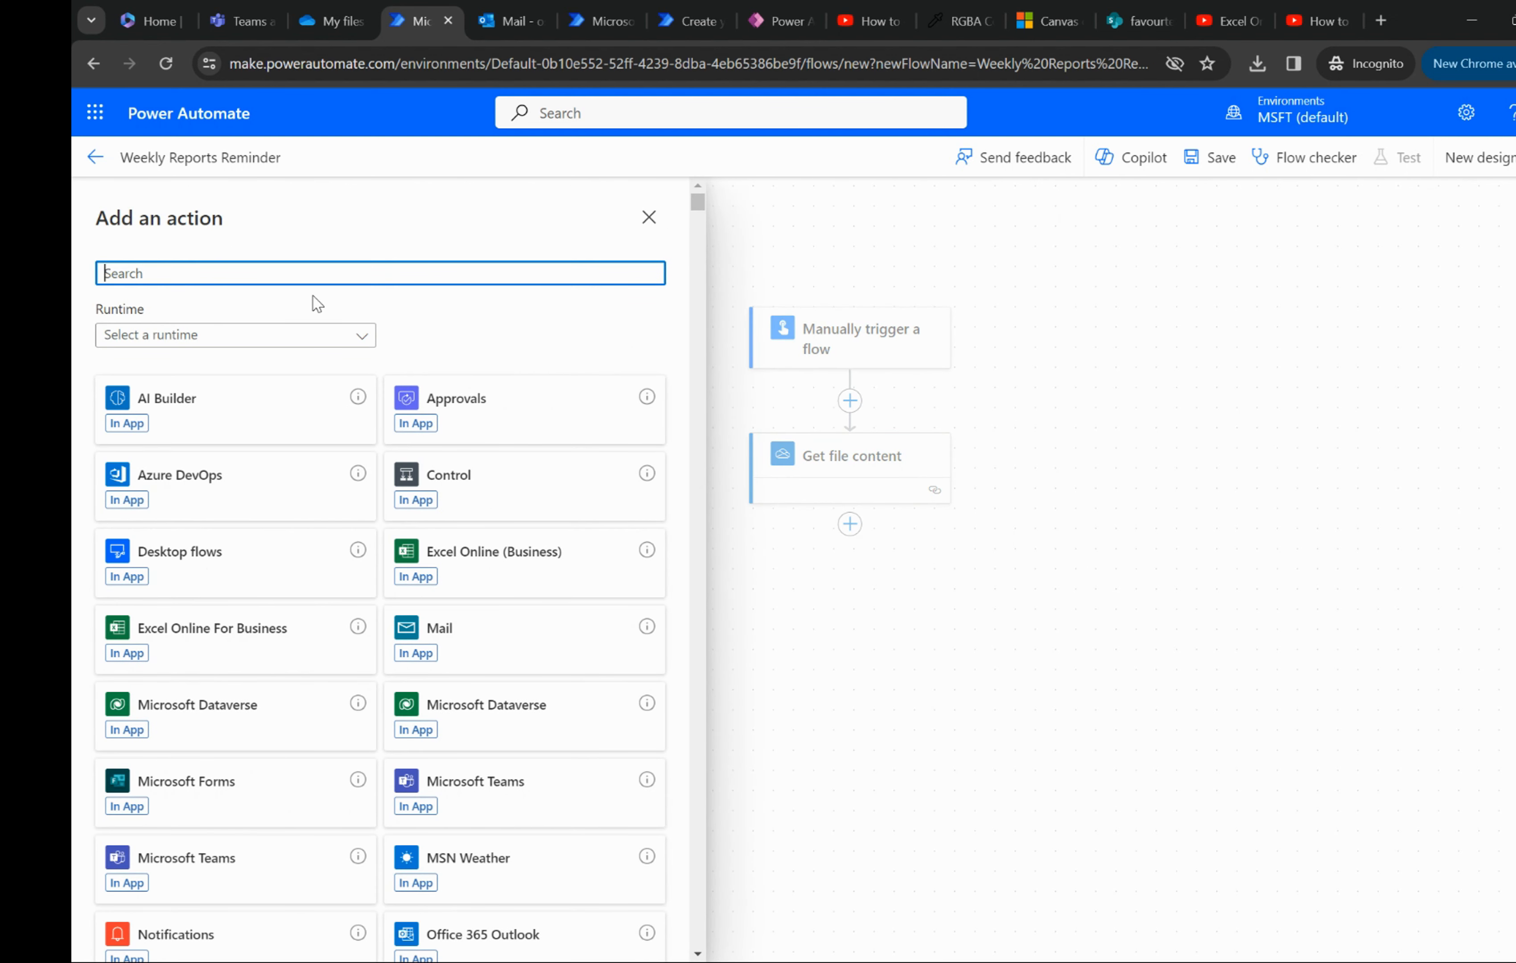
pyautogui.write('s')
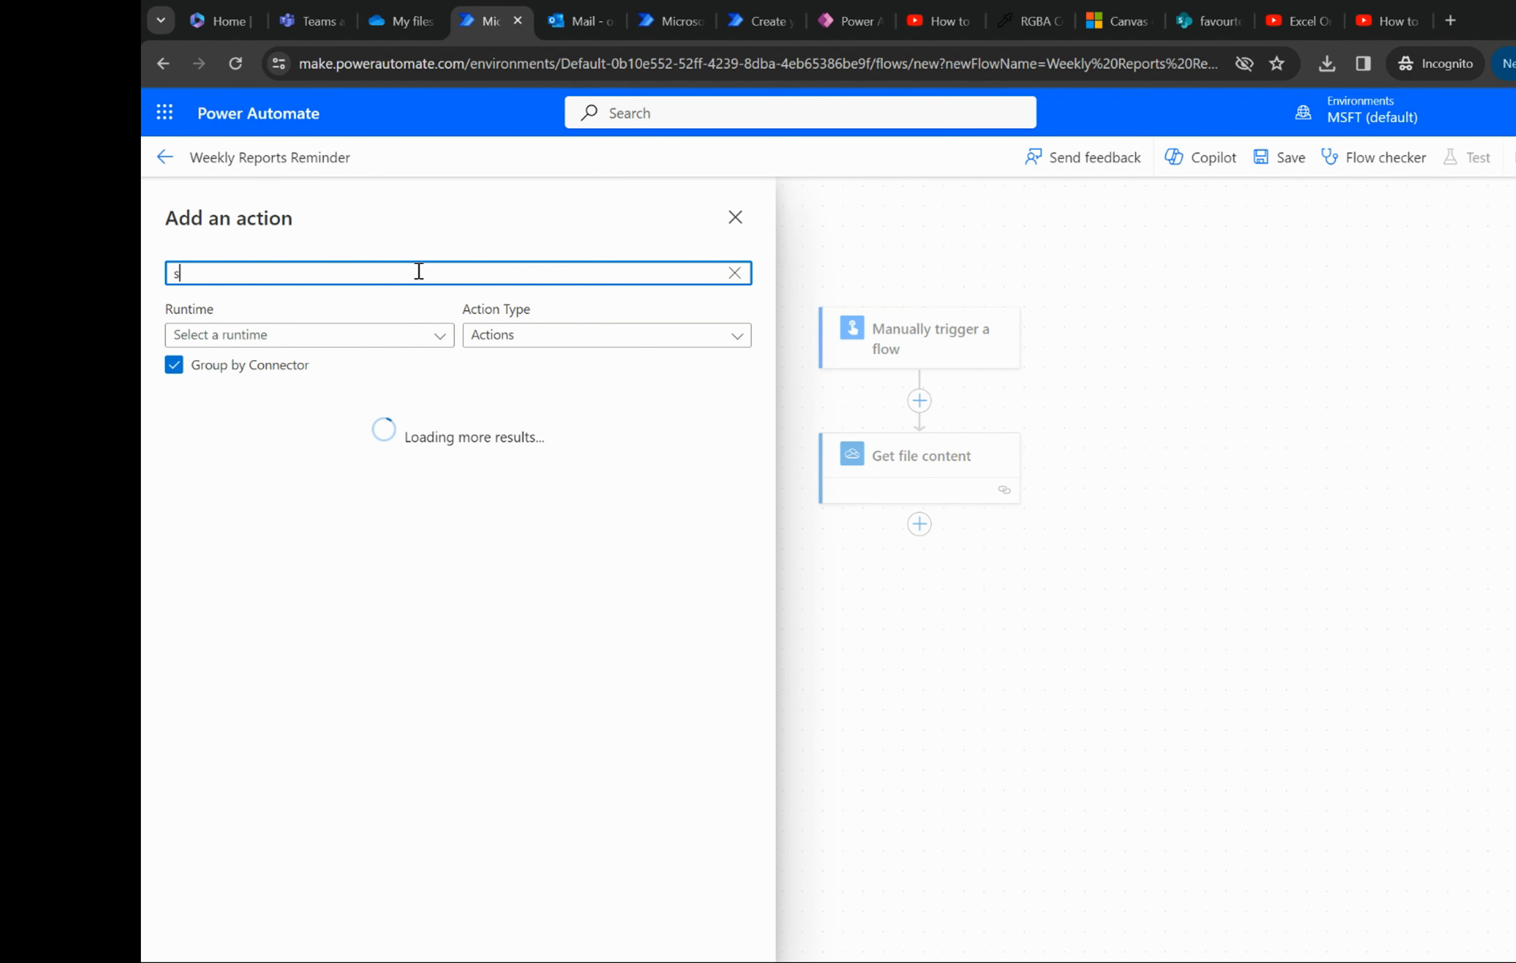
pyautogui.write('end an email')
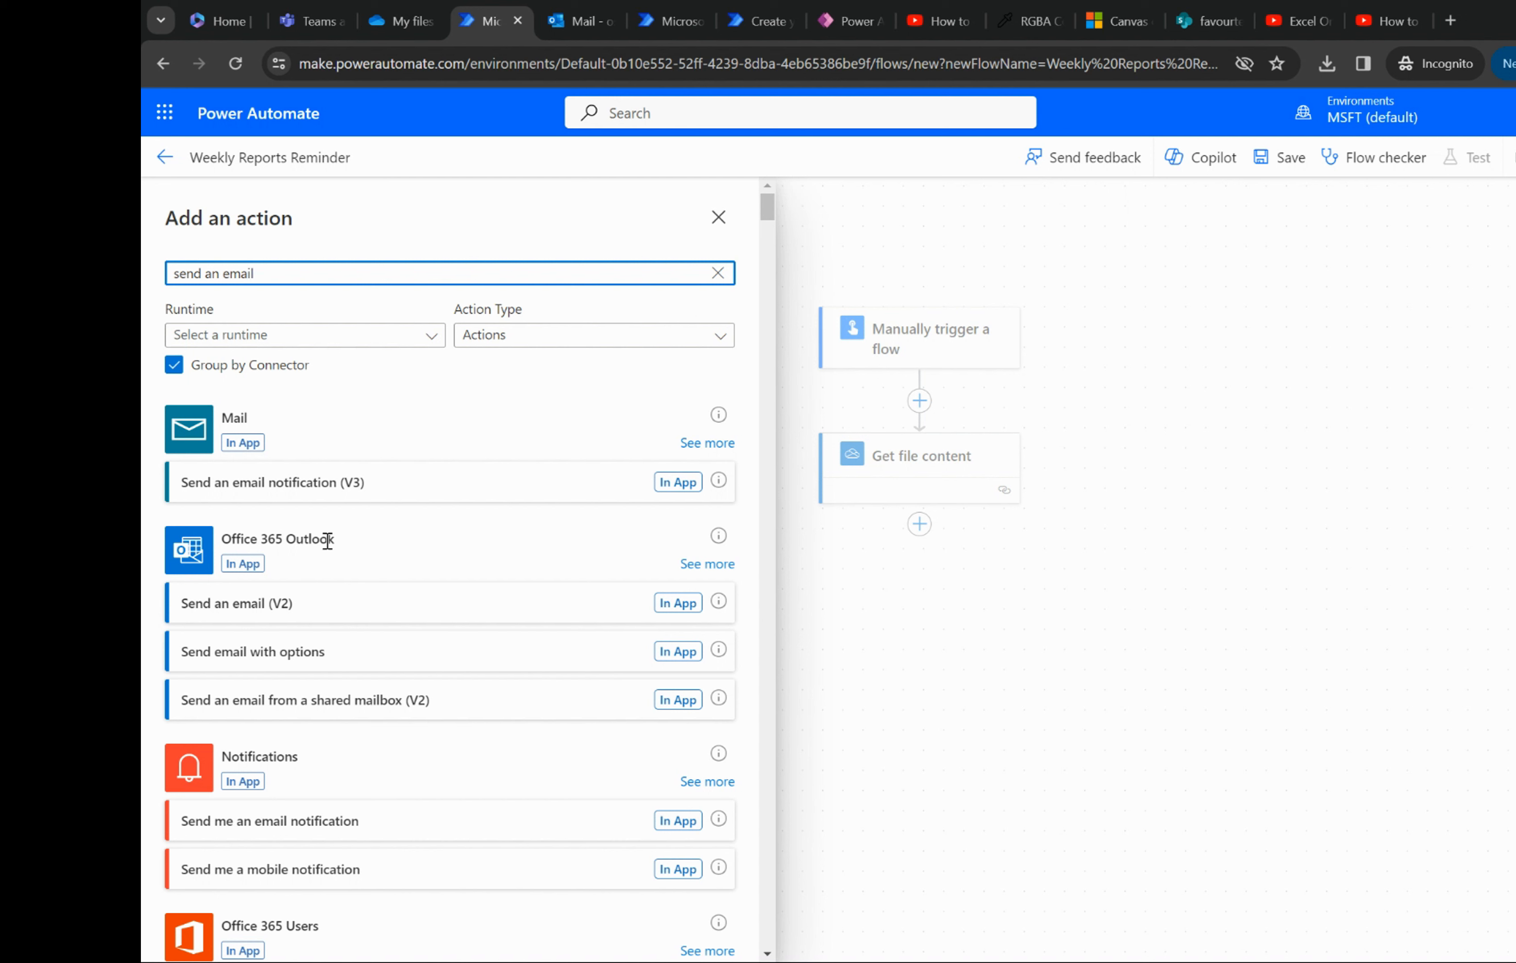
pyautogui.moveTo(339, 541); pyautogui.dragTo(227, 583)
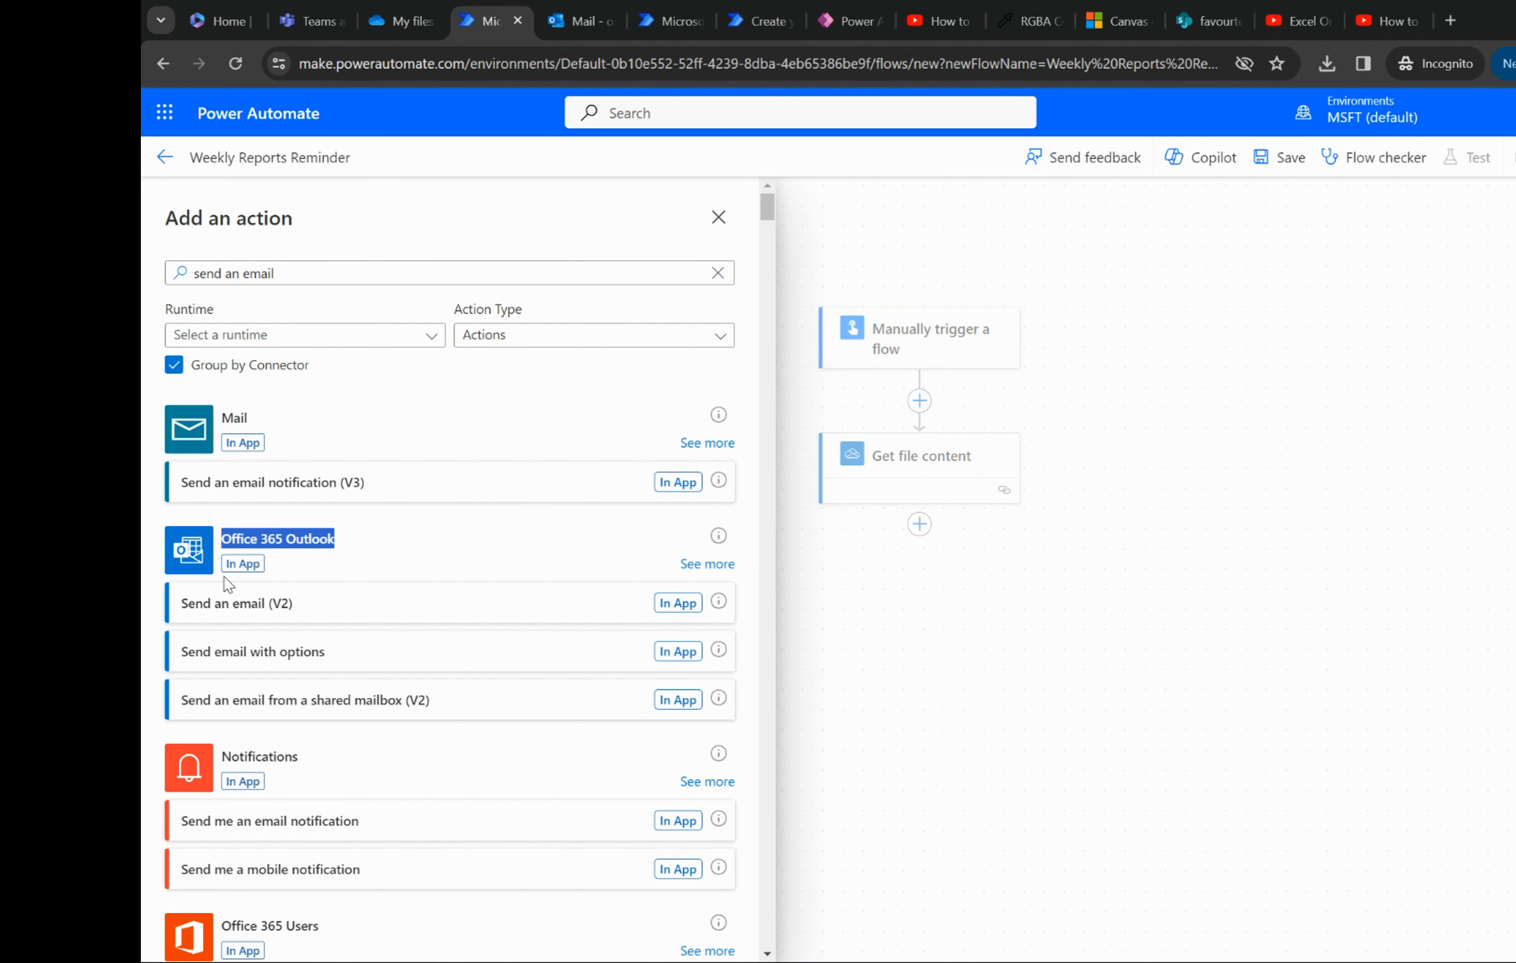
pyautogui.click(236, 609)
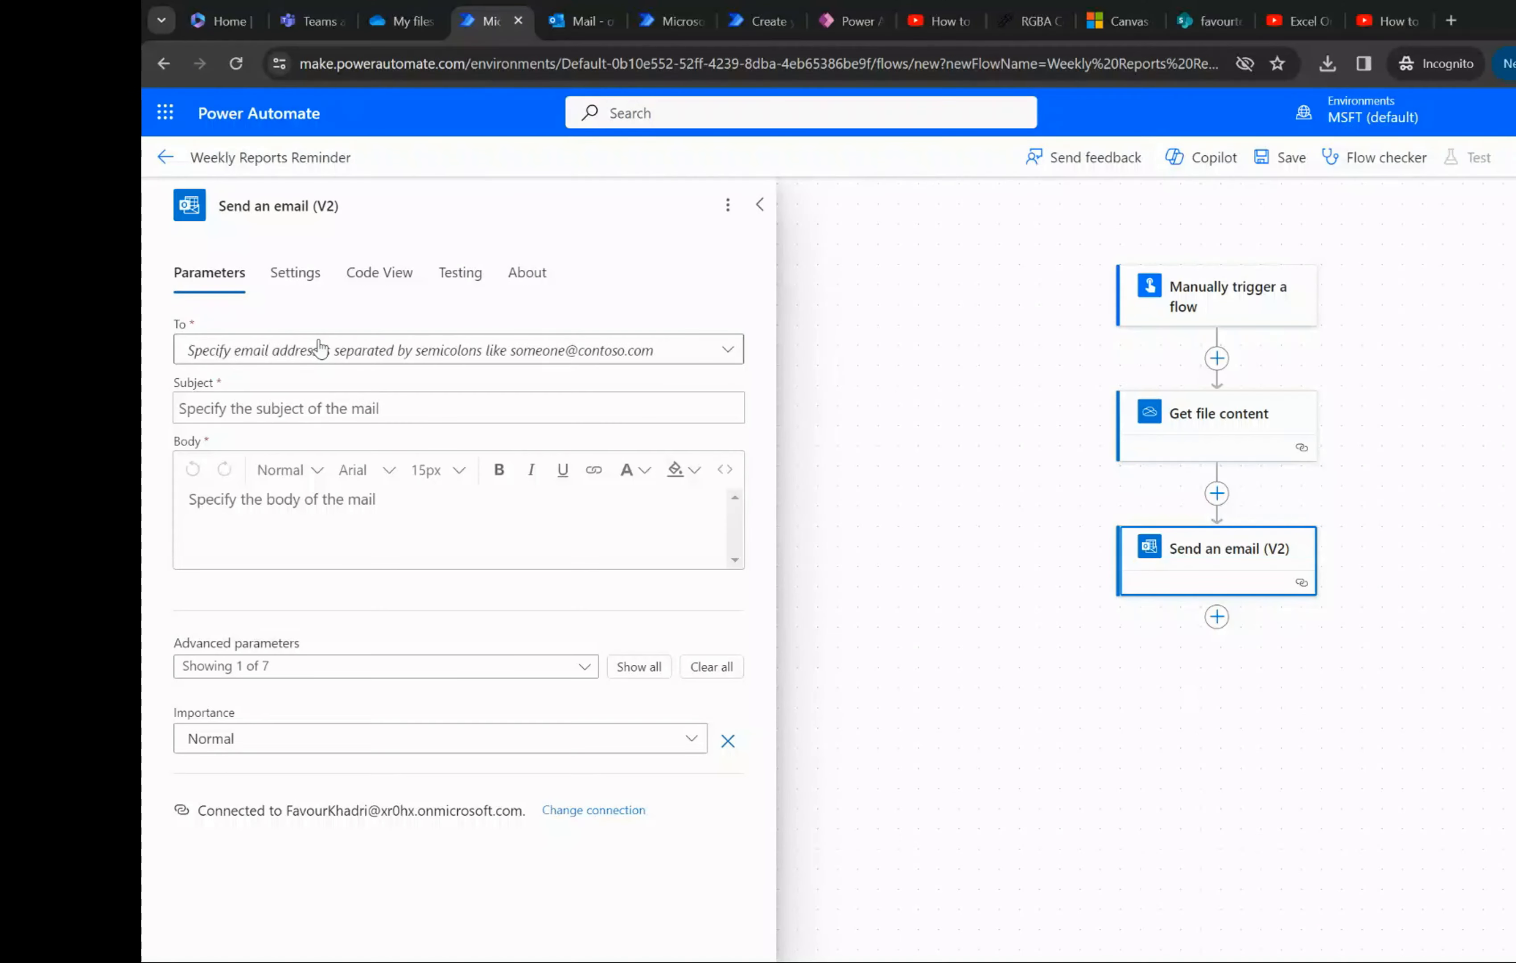
# - Enter the recipient's e-mail address as a custom value and set the subject to Weekly Report Reminder
pyautogui.click(320, 352)
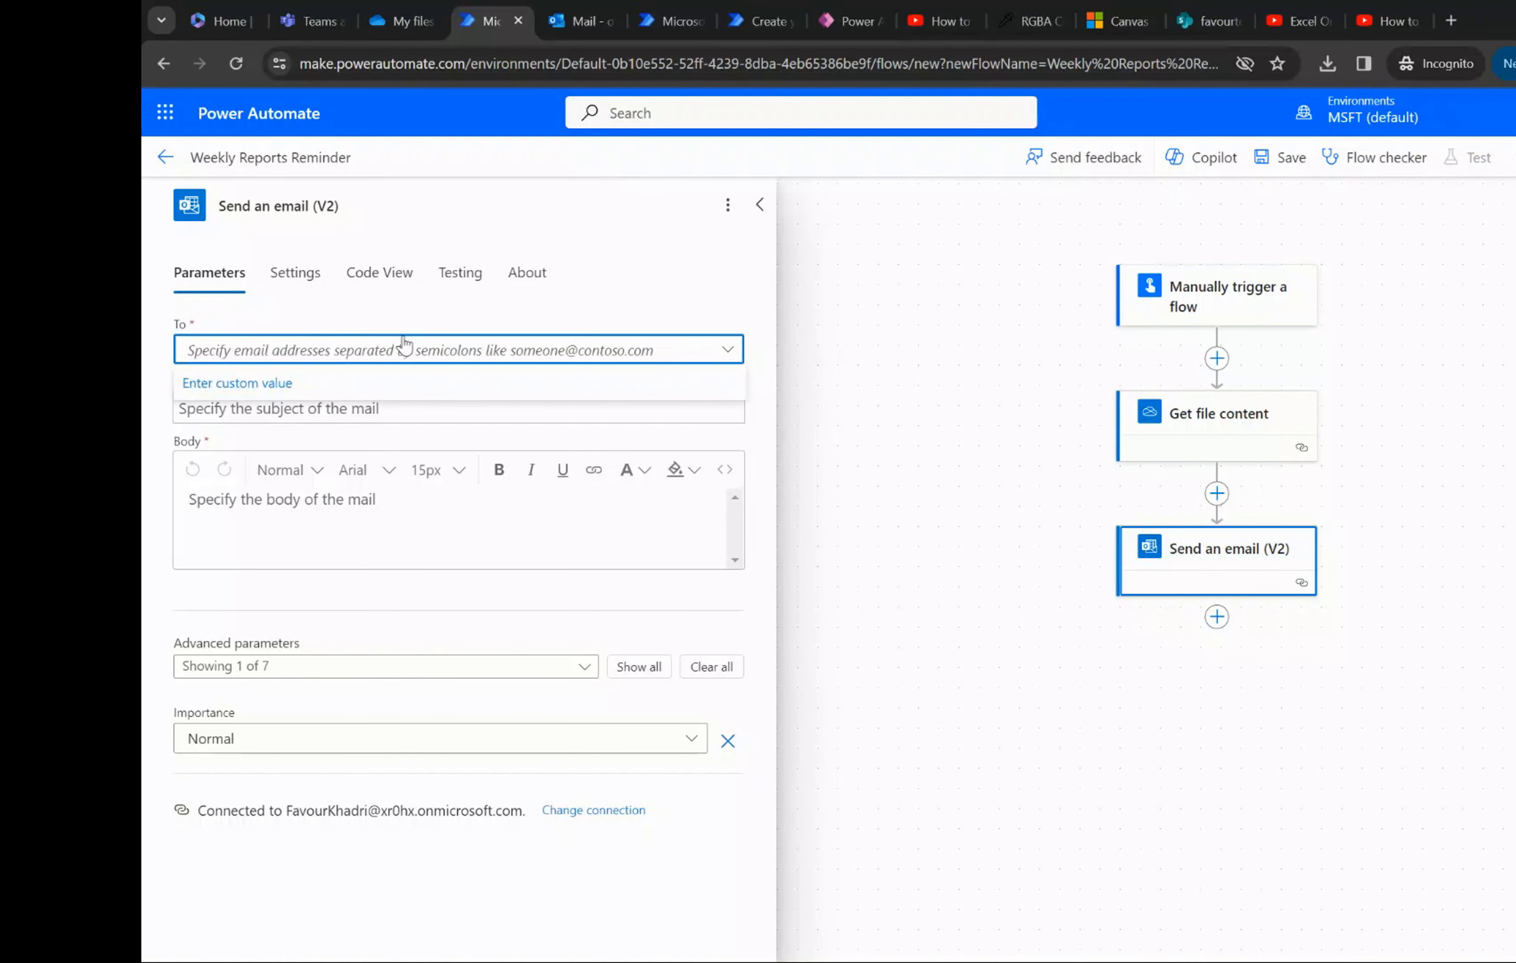
pyautogui.hotkey('ctrl', 'v')
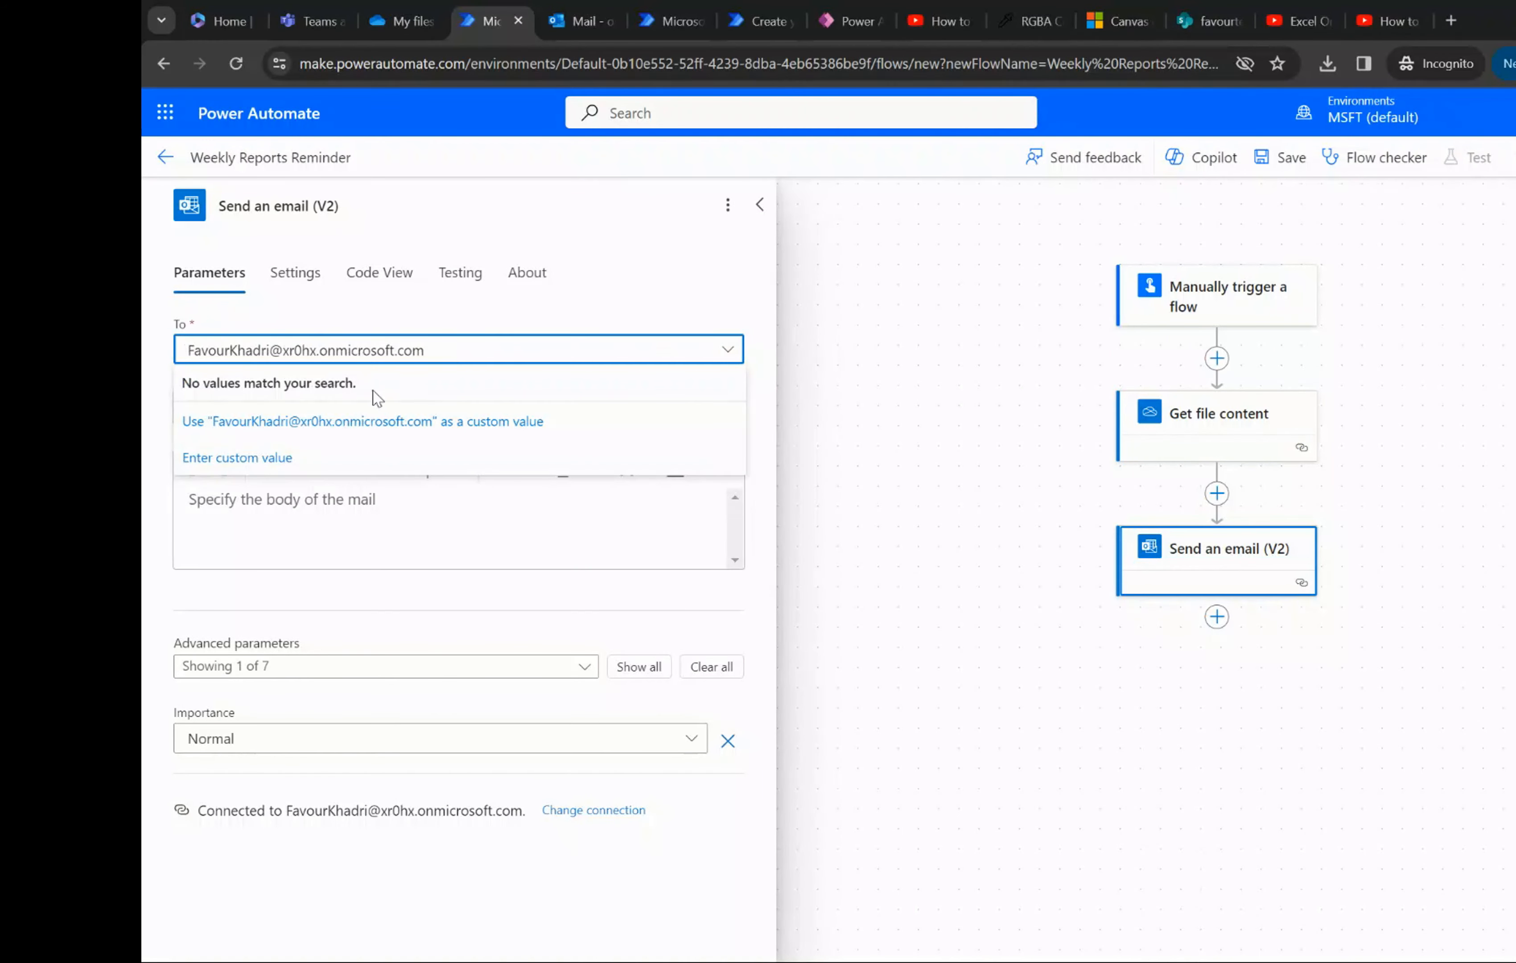
pyautogui.click(354, 423)
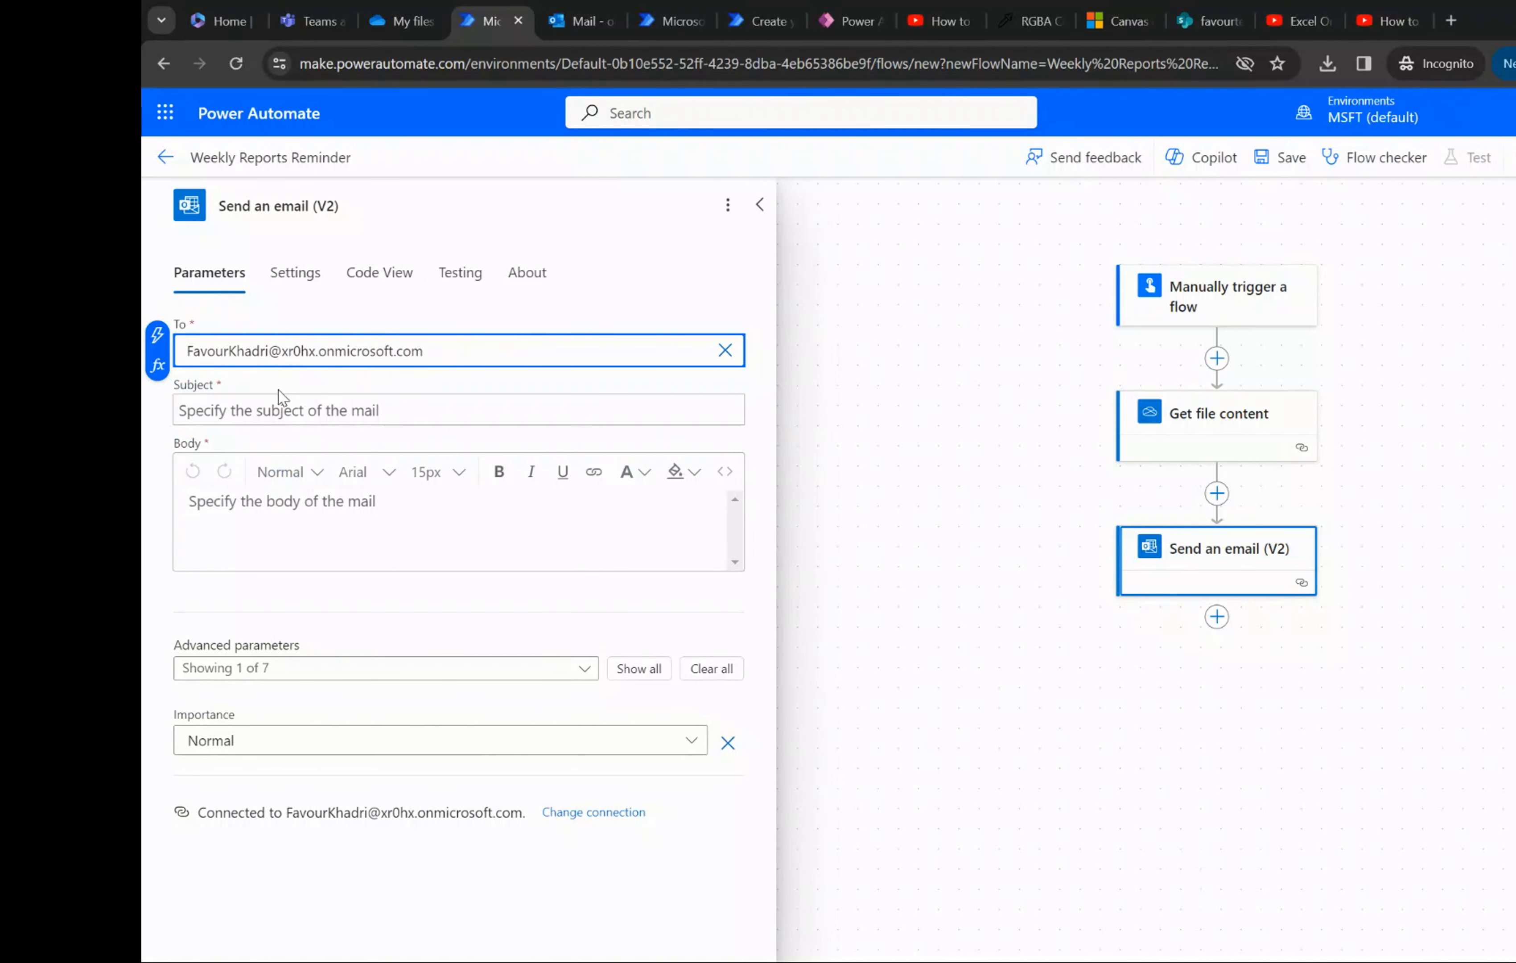
pyautogui.click(282, 412)
pyautogui.write('W')
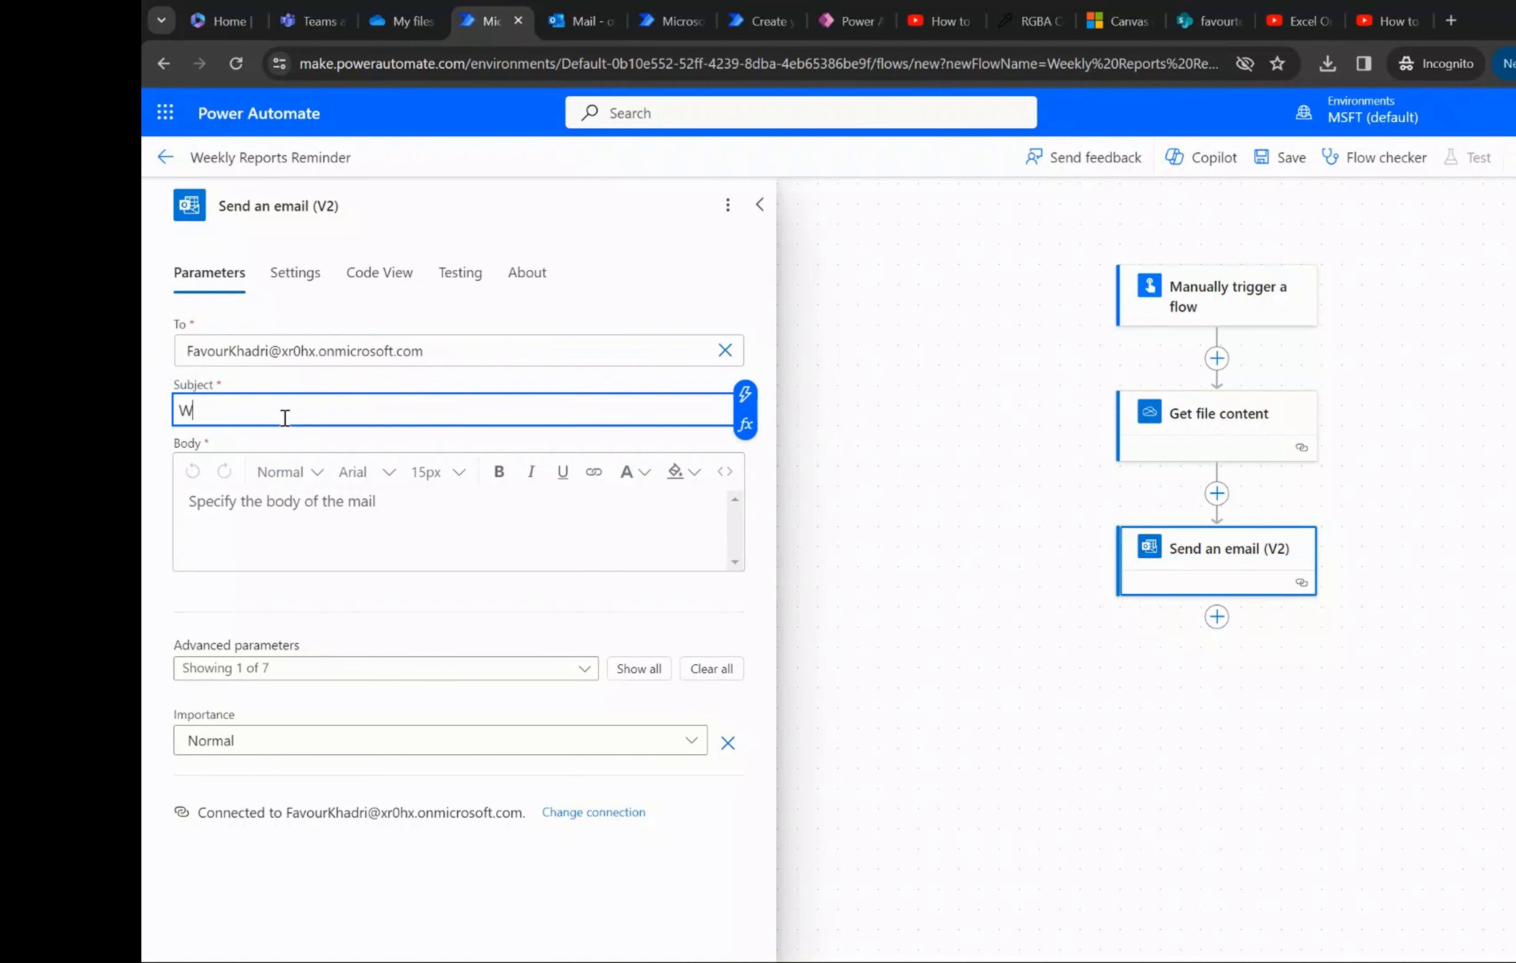
pyautogui.write('eekly Report Reminder')
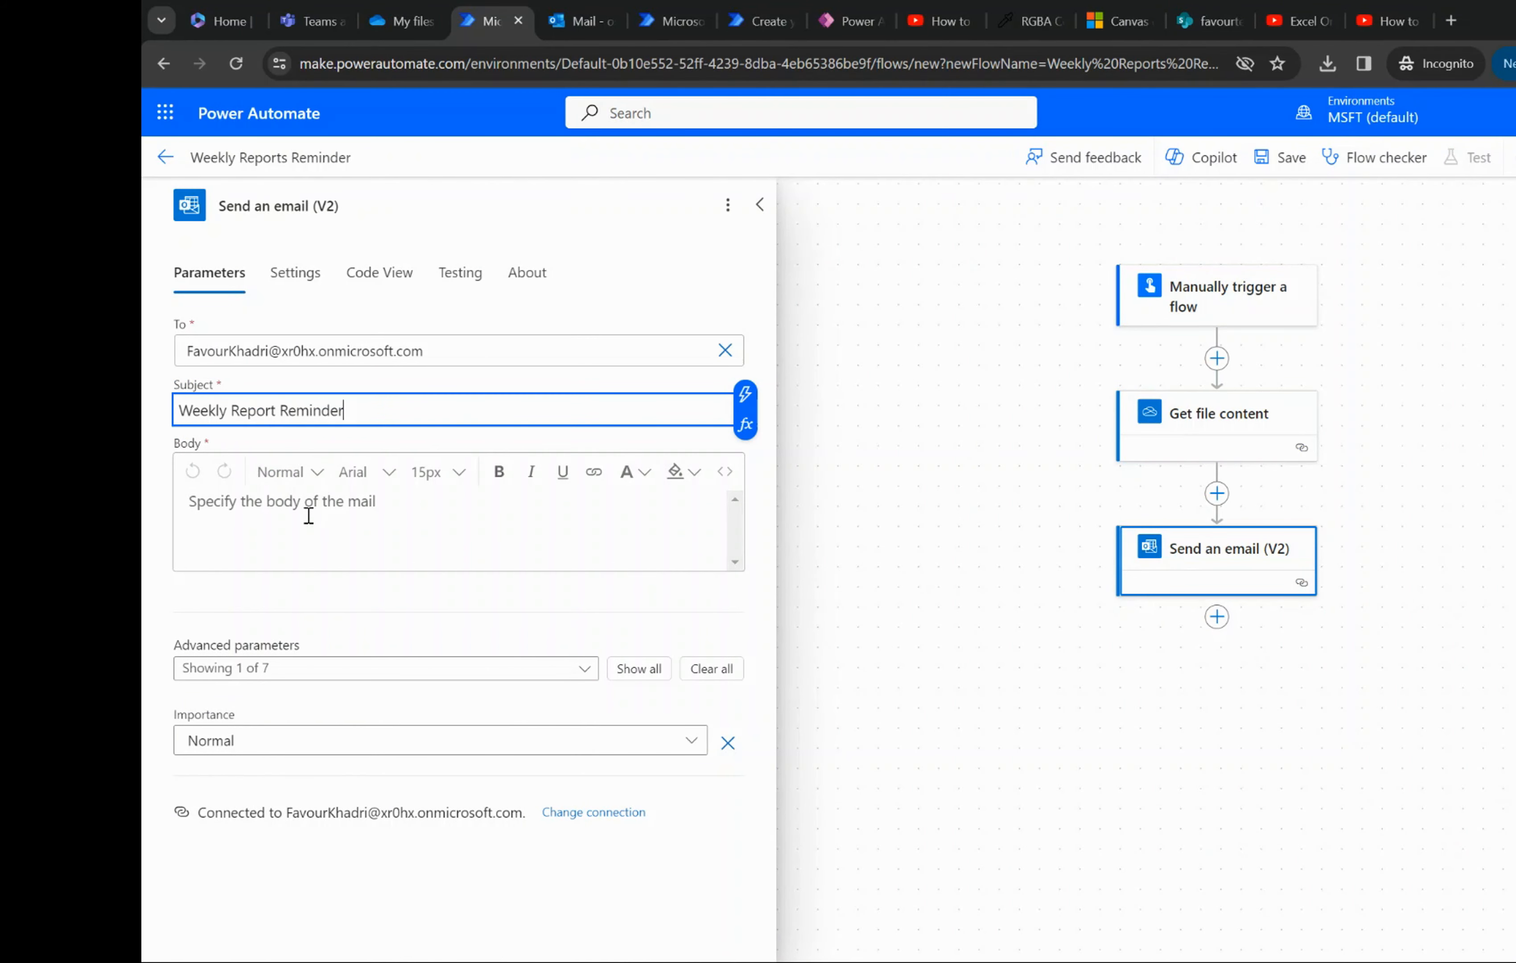
# - Write "Please submit your reports" as the body of the email
pyautogui.click(308, 515)
pyautogui.write('Plea')
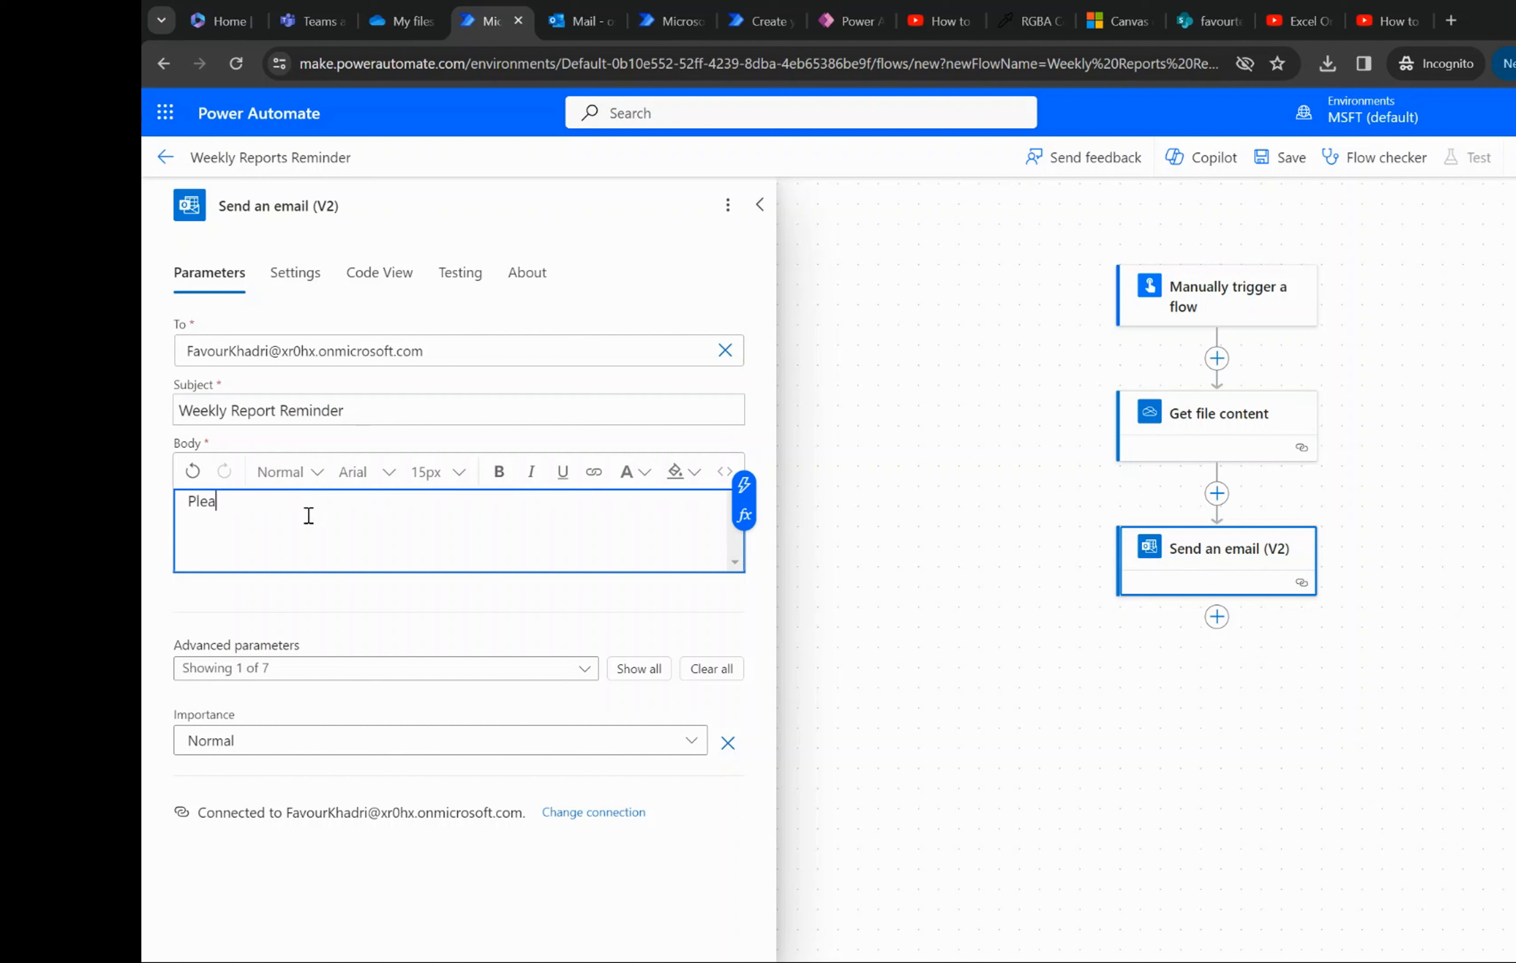
pyautogui.write('se submit yor r')
pyautogui.press('BackSpace')
pyautogui.write('ur reports')
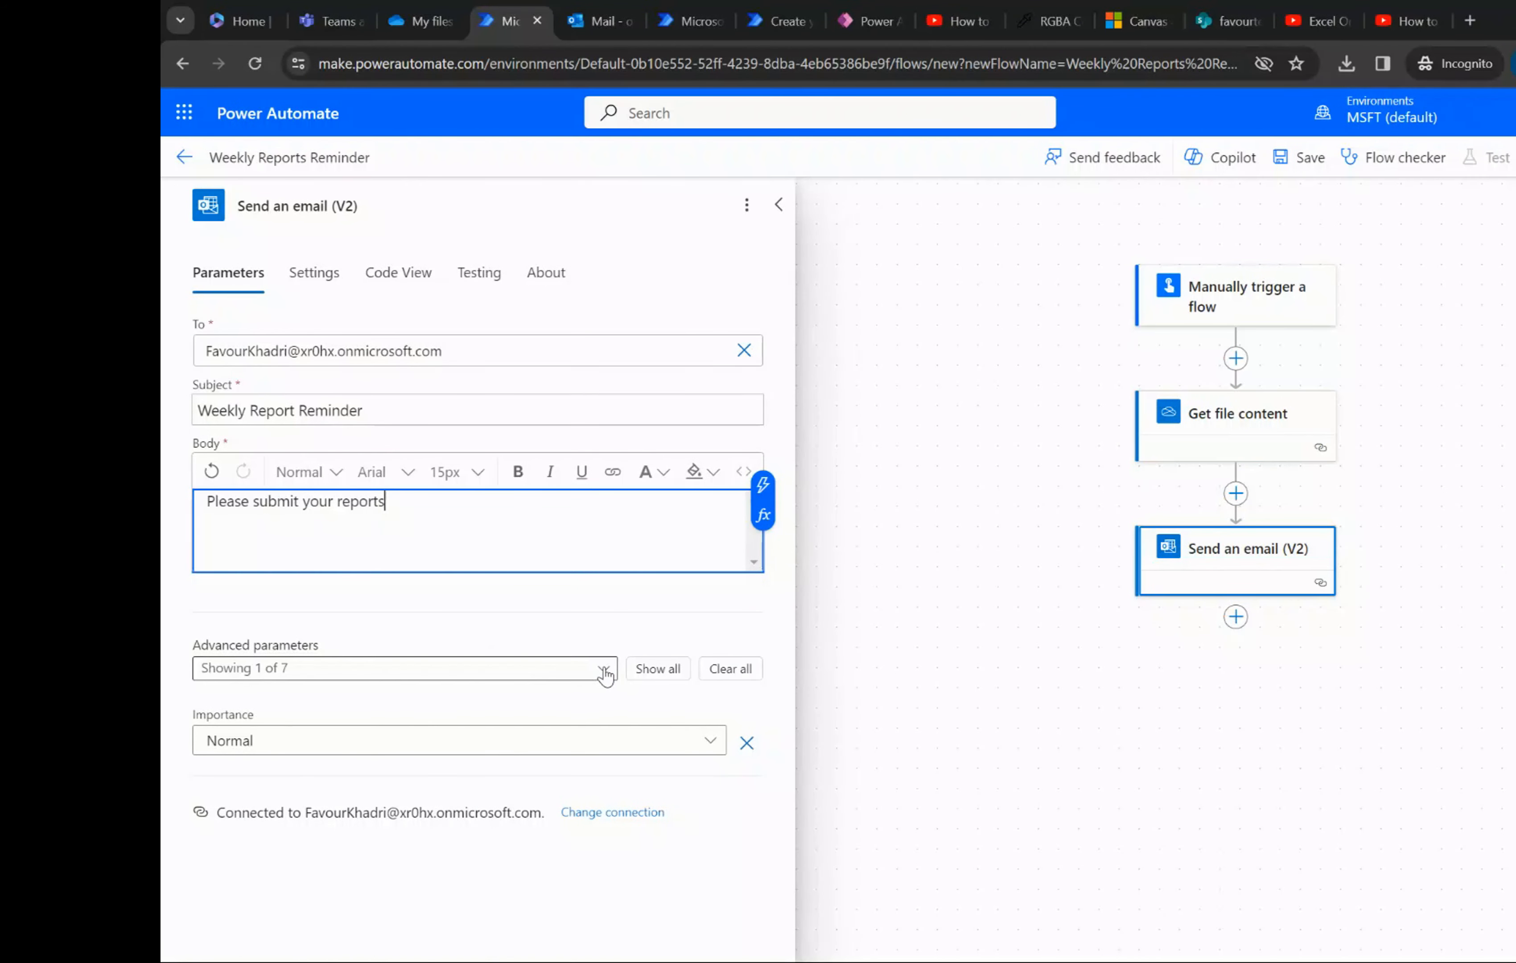
# - Enable the Attachments advanced parameter for the email and add a new attachment item
pyautogui.click(585, 669)
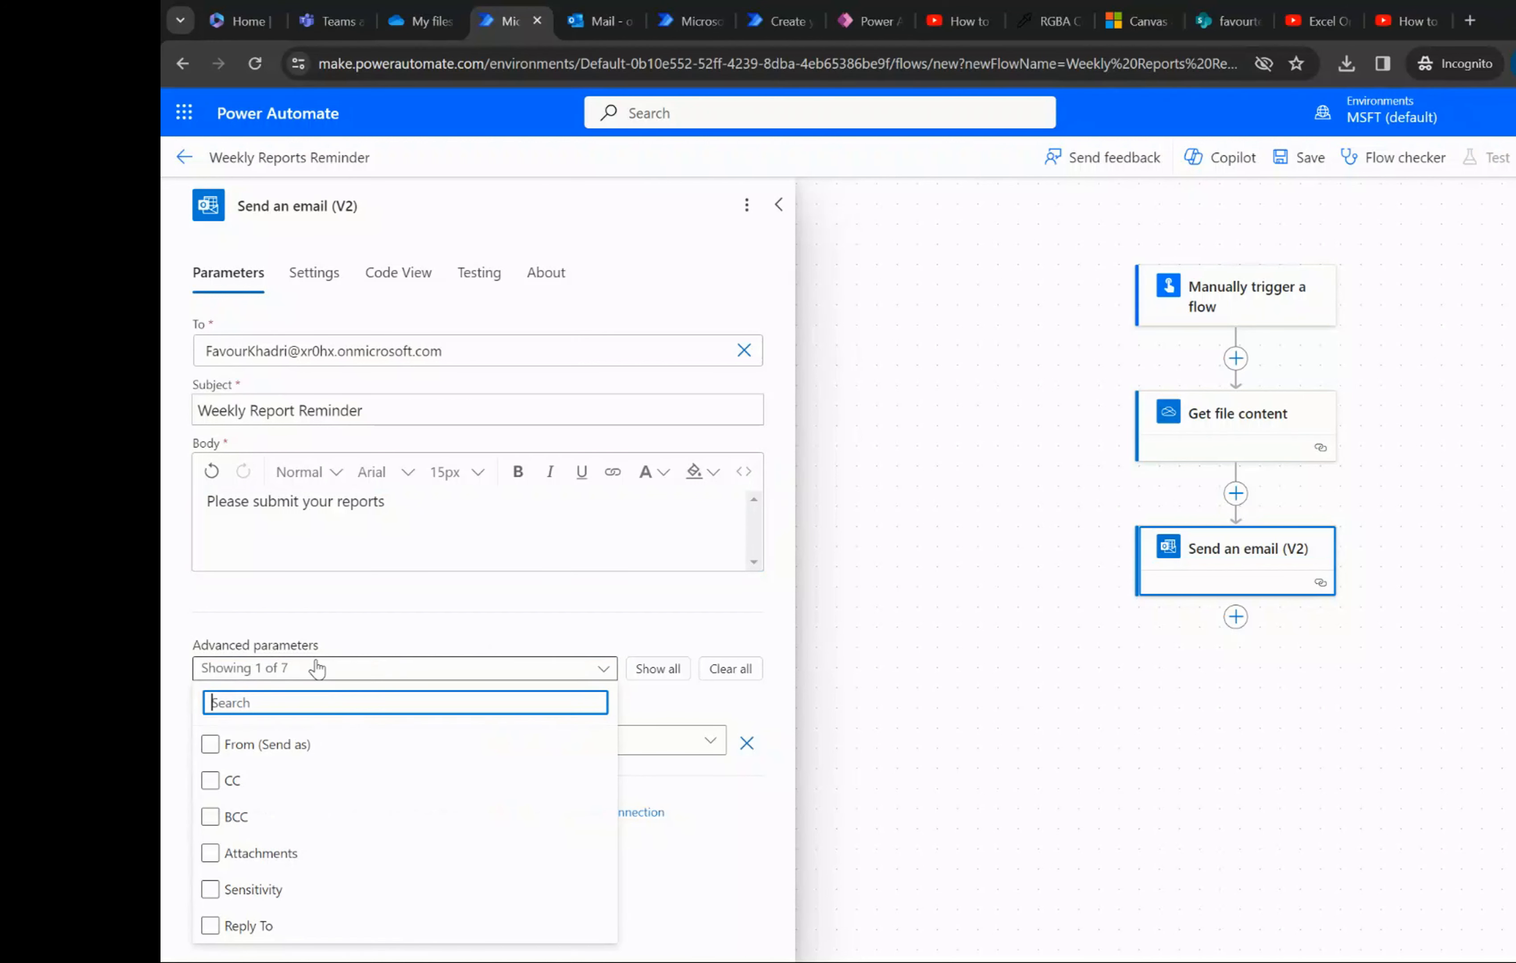
pyautogui.click(544, 758)
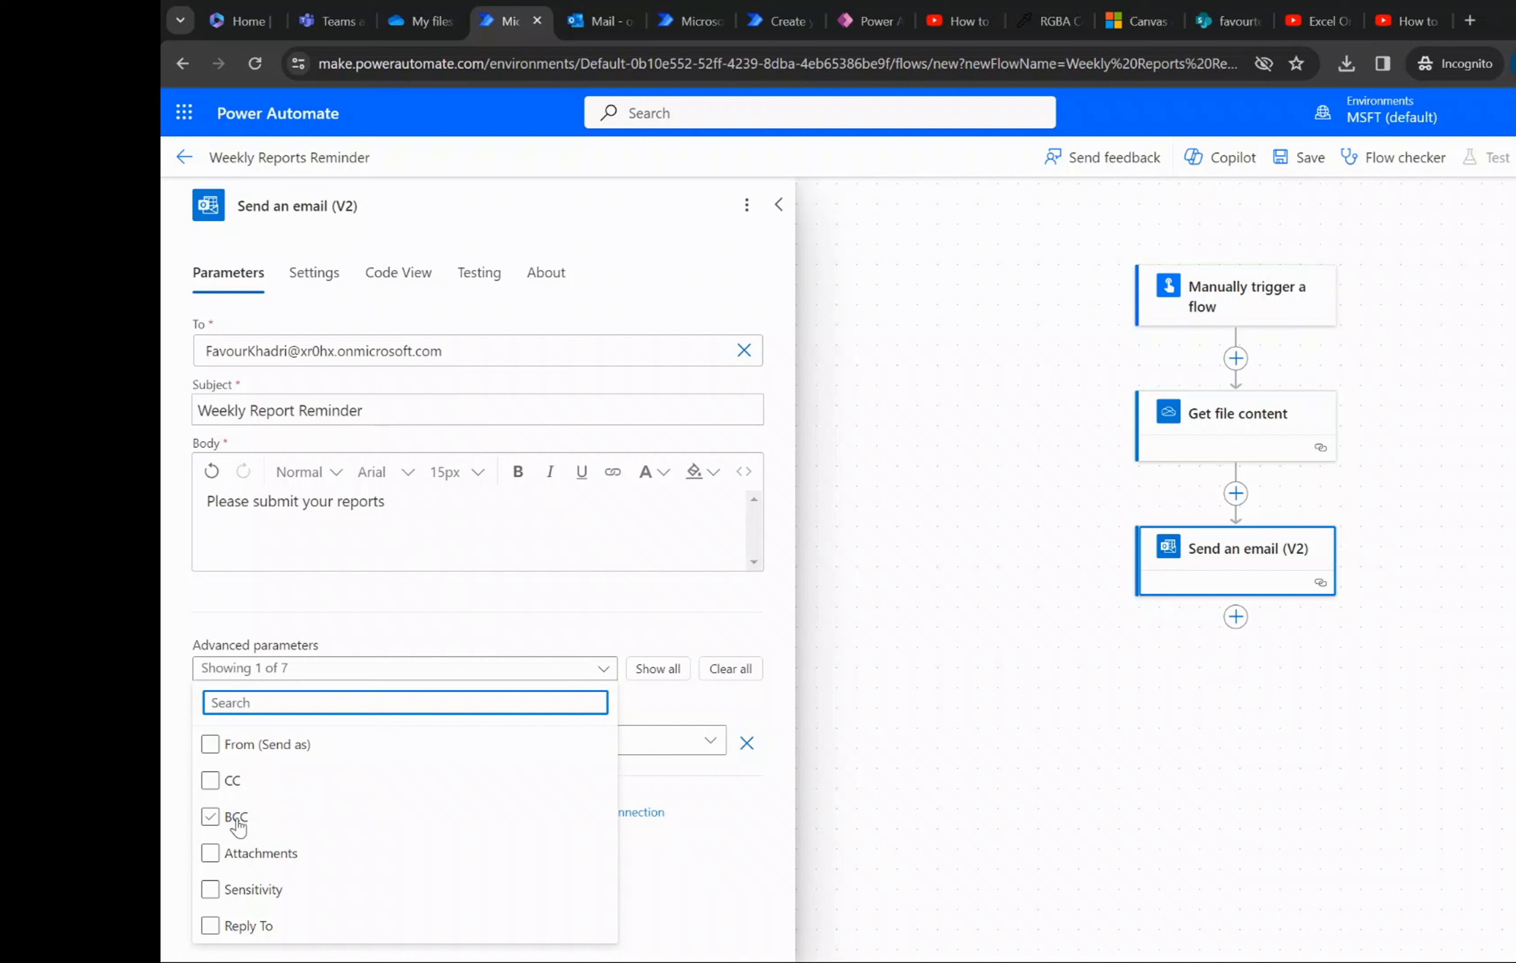
pyautogui.click(210, 854)
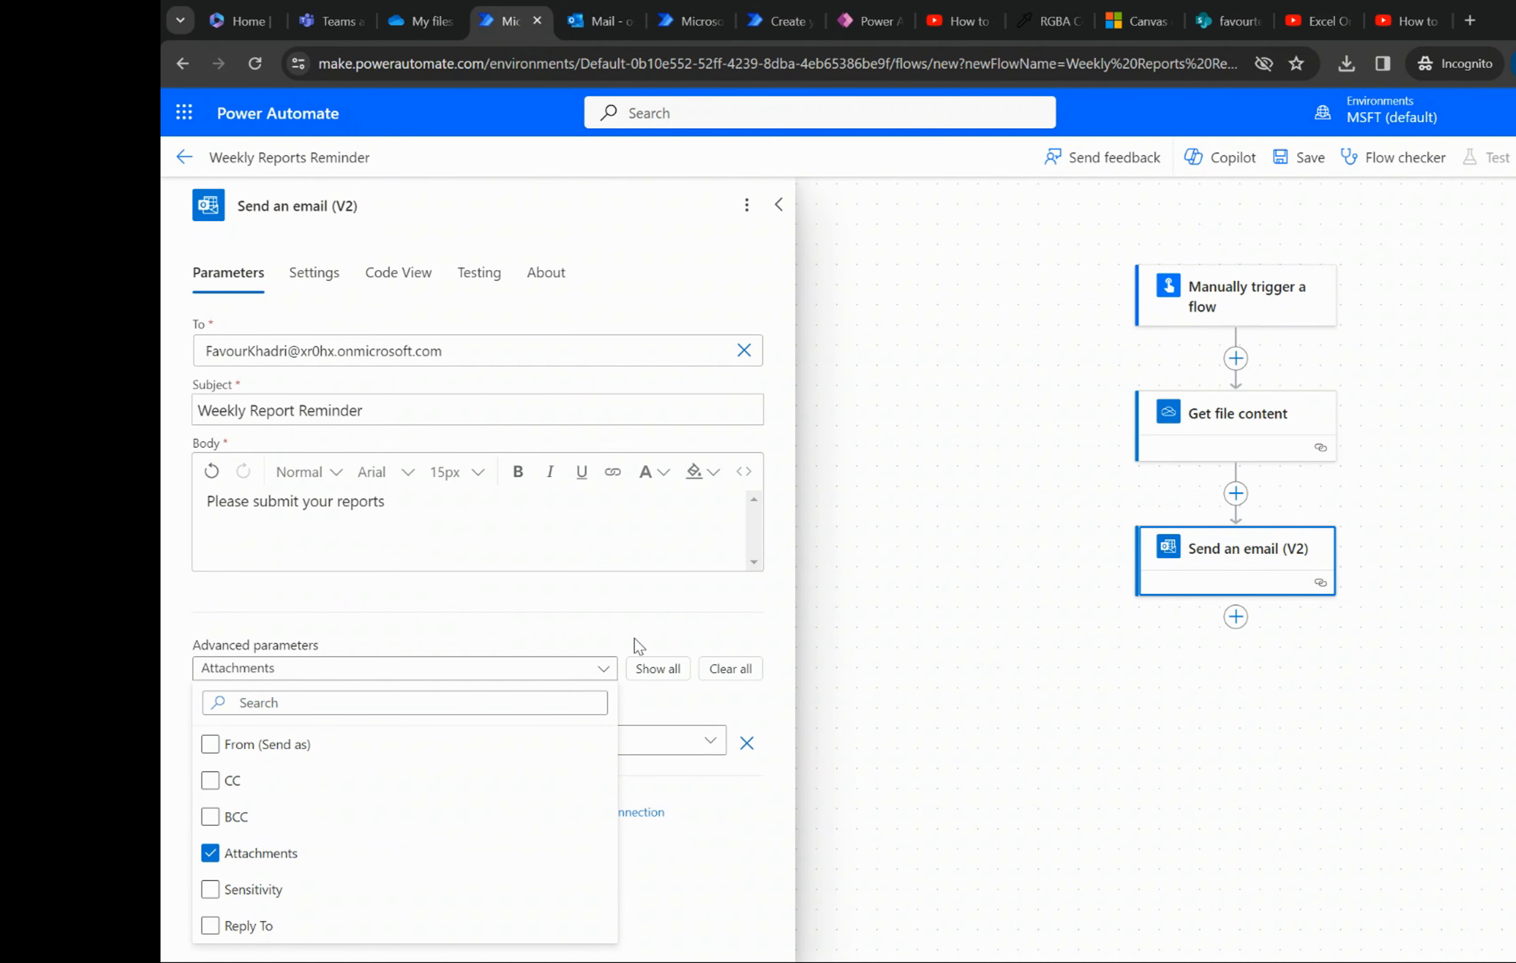
pyautogui.click(643, 638)
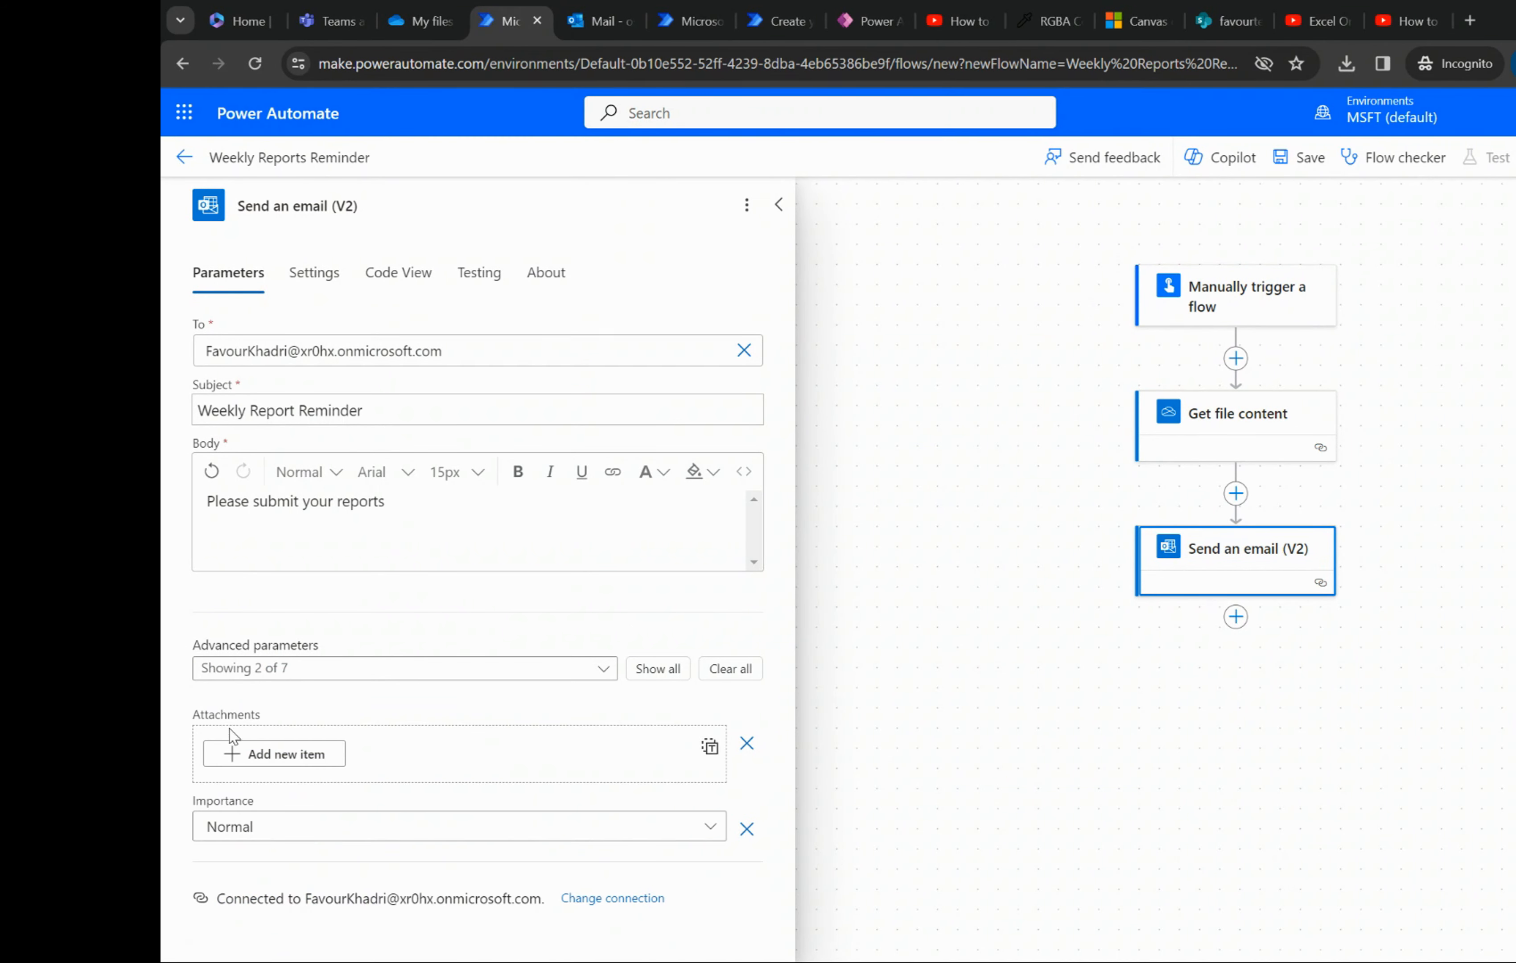
pyautogui.click(263, 752)
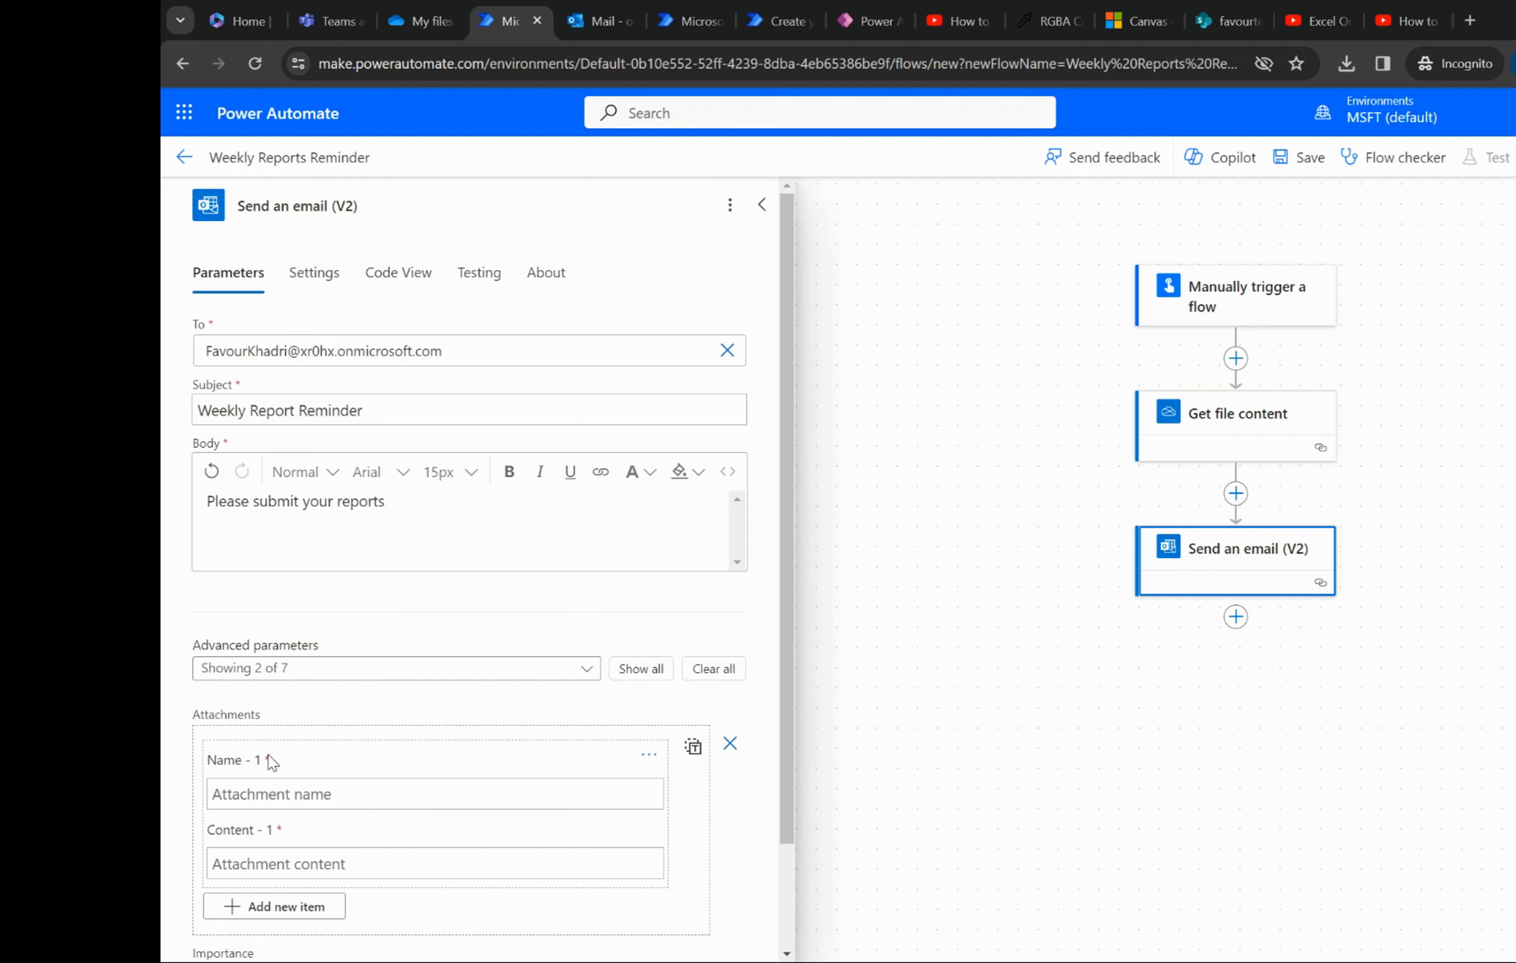
pyautogui.scroll(-2, 386, 785)
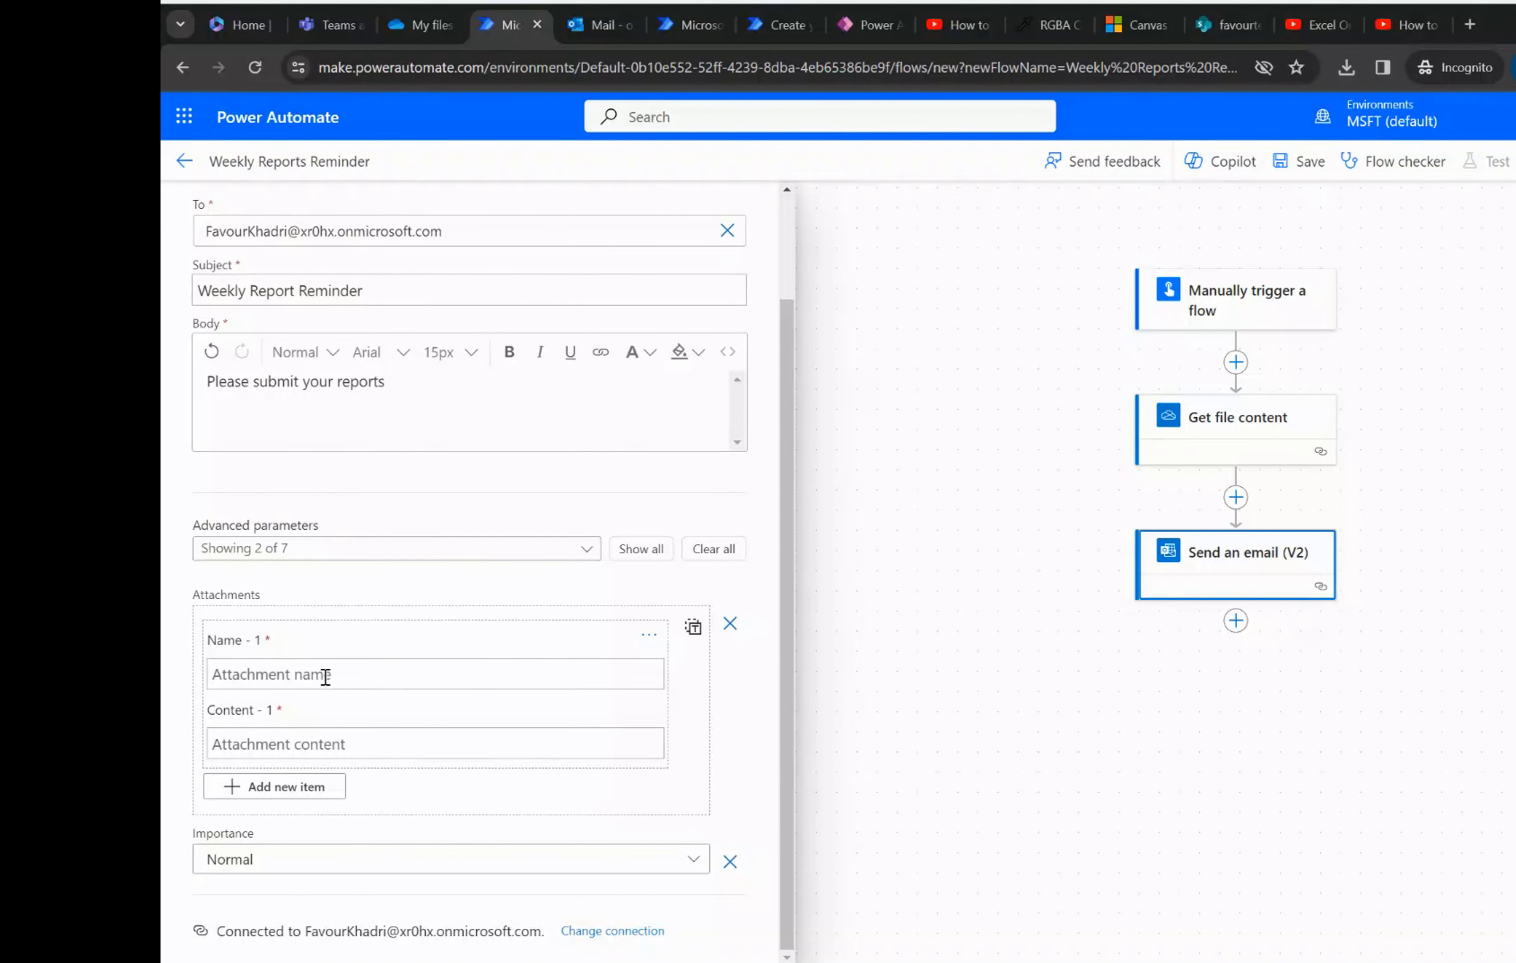
# - Check the template file in OneDrive and name the email's first attachment Operations Report Template
pyautogui.click(325, 676)
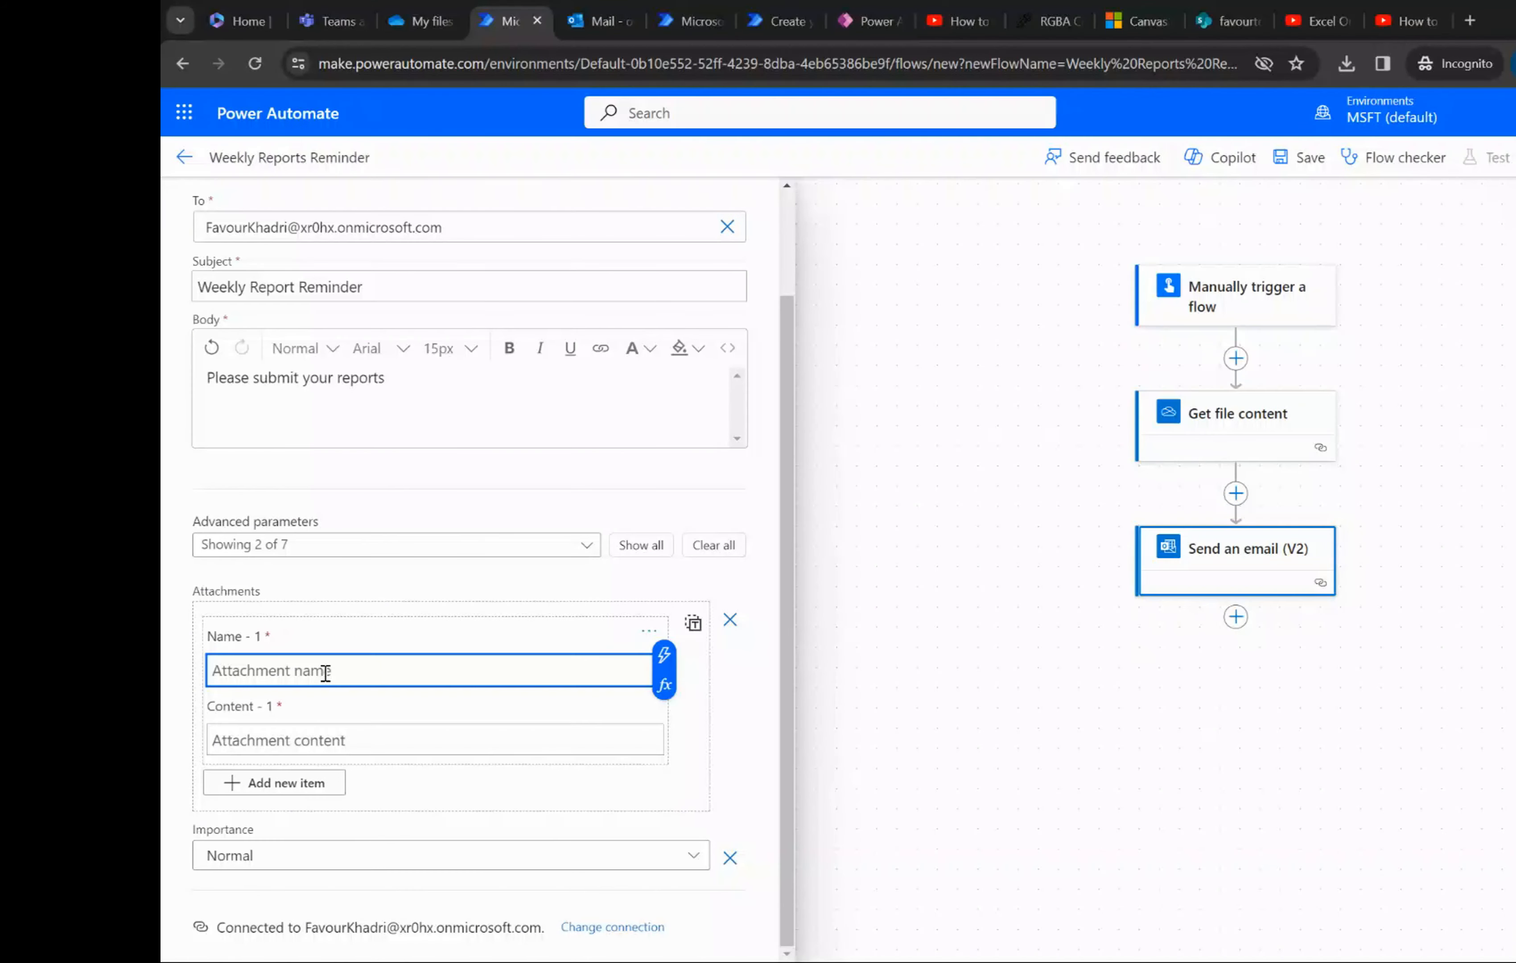
pyautogui.click(423, 21)
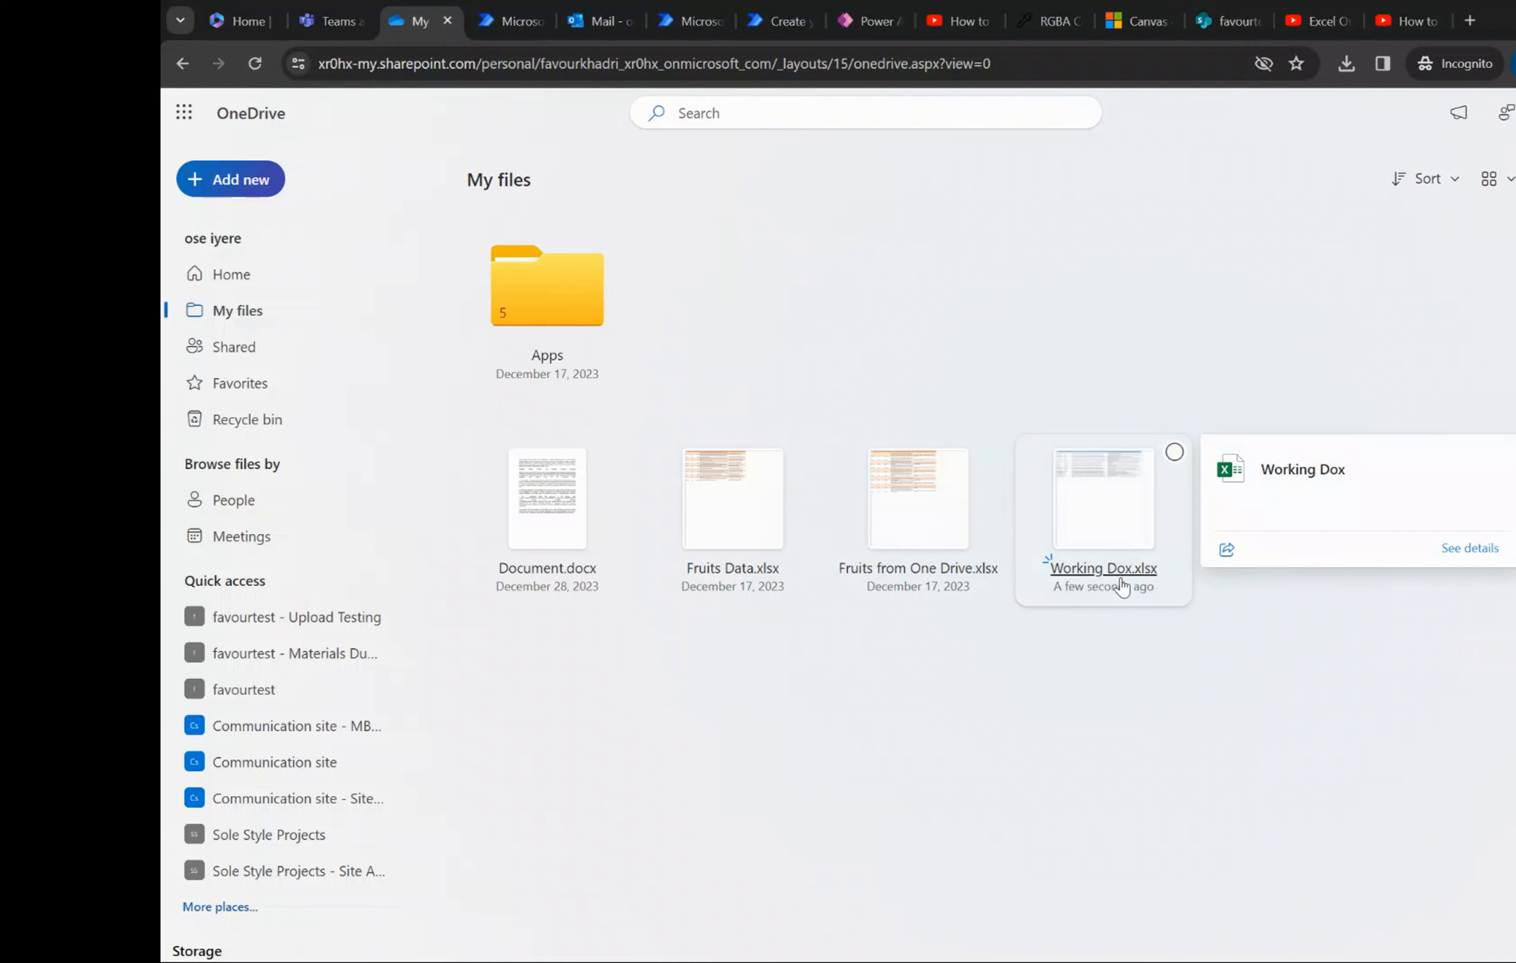
pyautogui.click(512, 8)
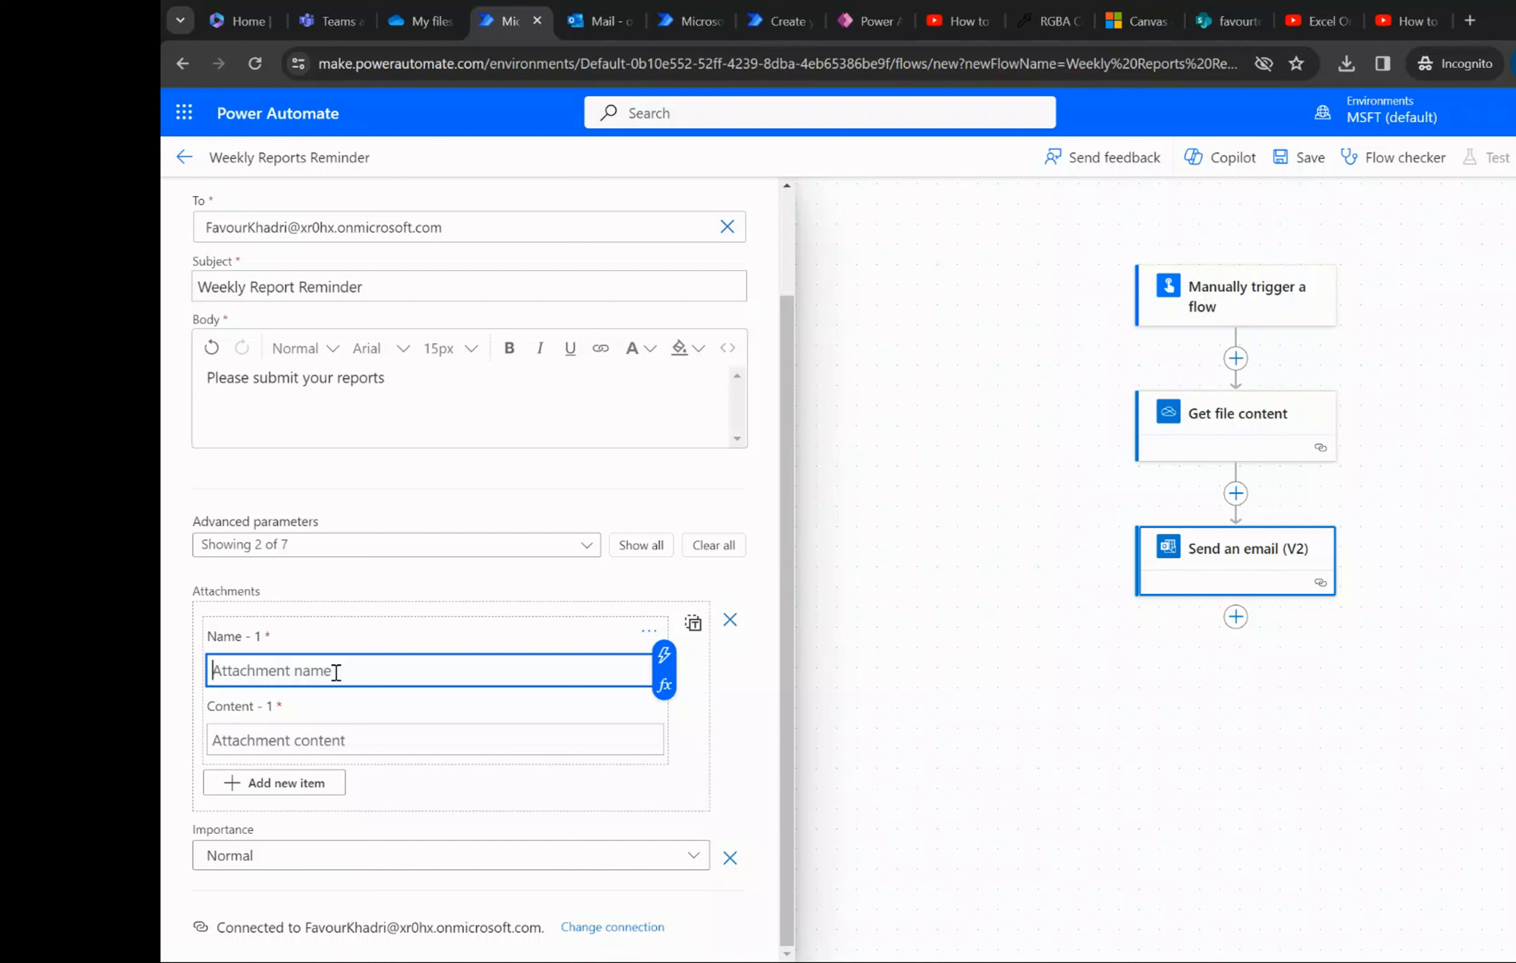
pyautogui.write('Operat')
pyautogui.write('ty')
pyautogui.write('ort Templay')
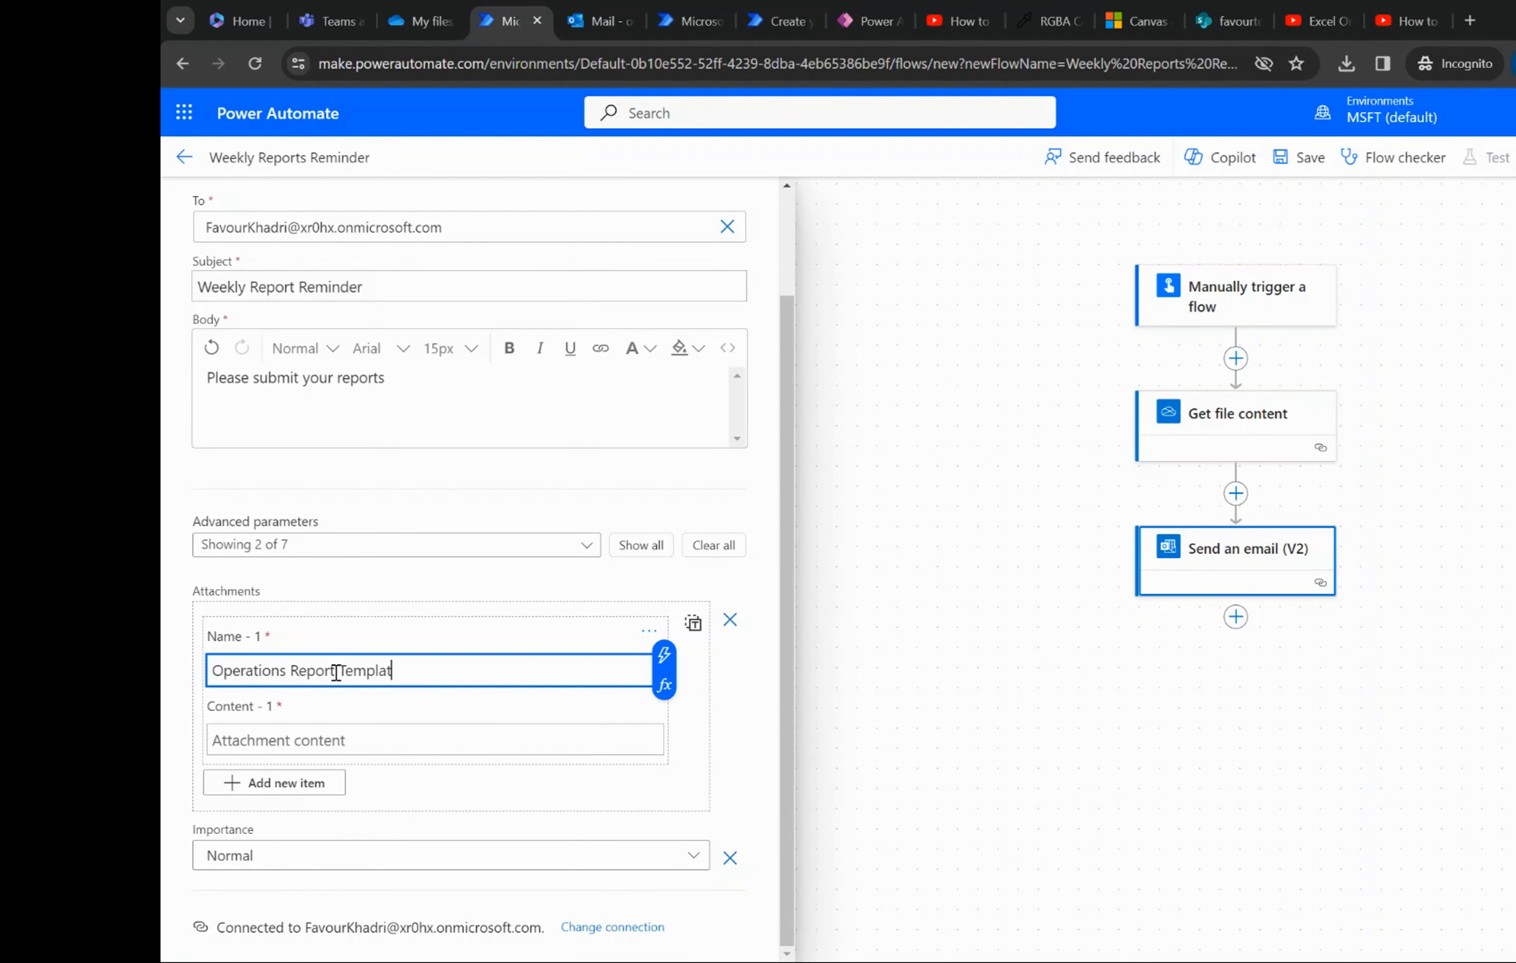
# - Set the attachment's content to the File content output of the Get file content action
pyautogui.click(385, 740)
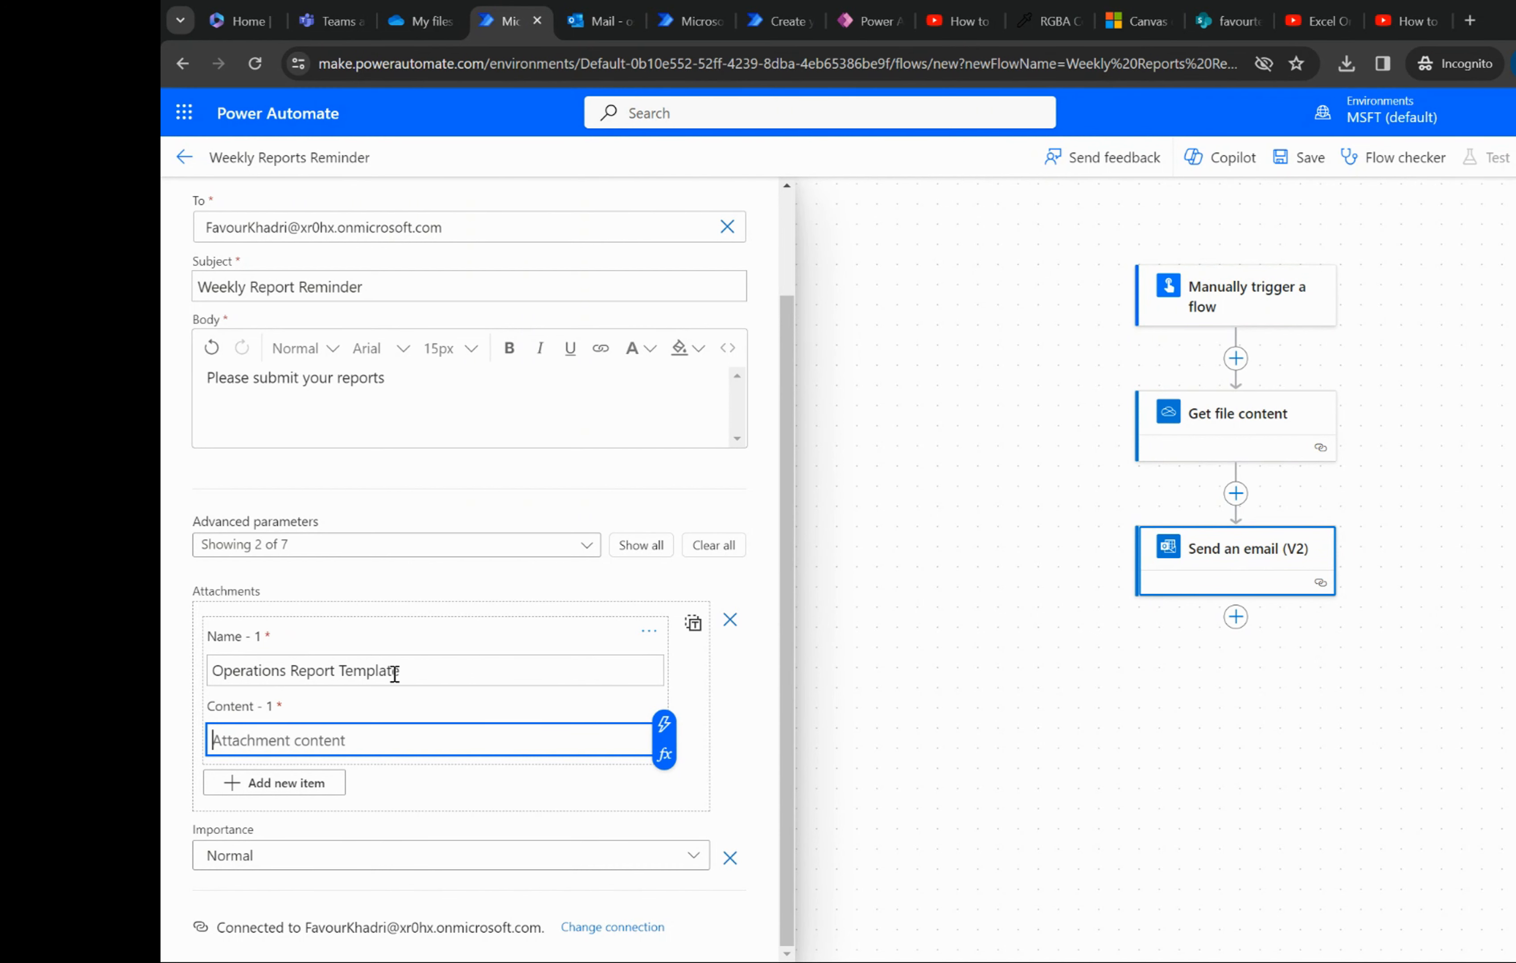
pyautogui.click(429, 673)
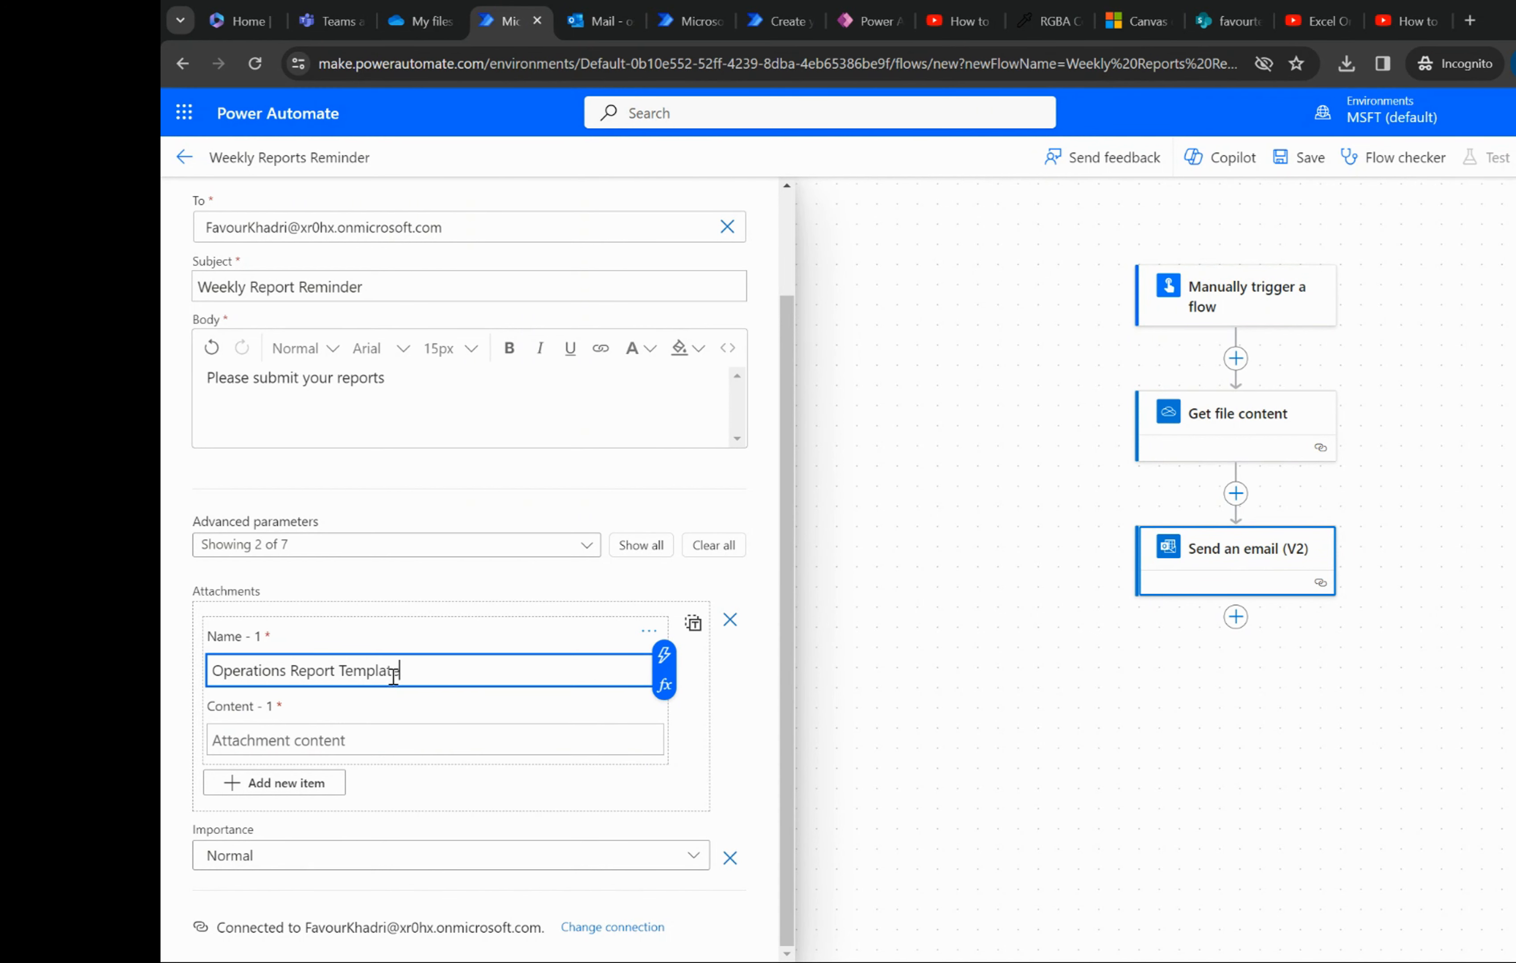
pyautogui.click(326, 742)
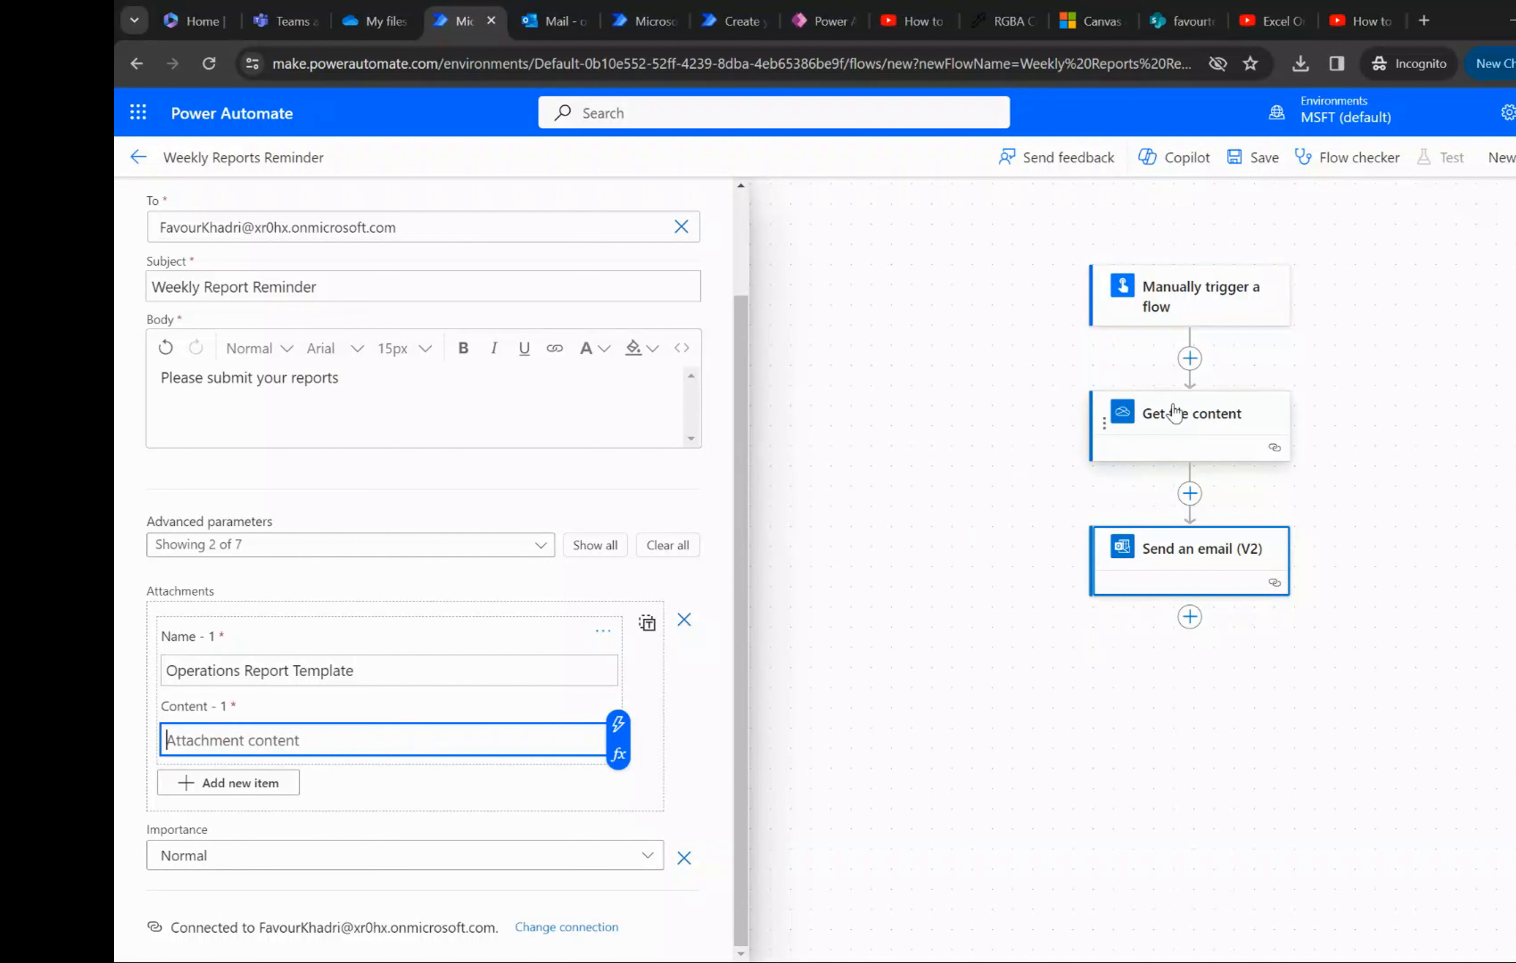
pyautogui.click(619, 732)
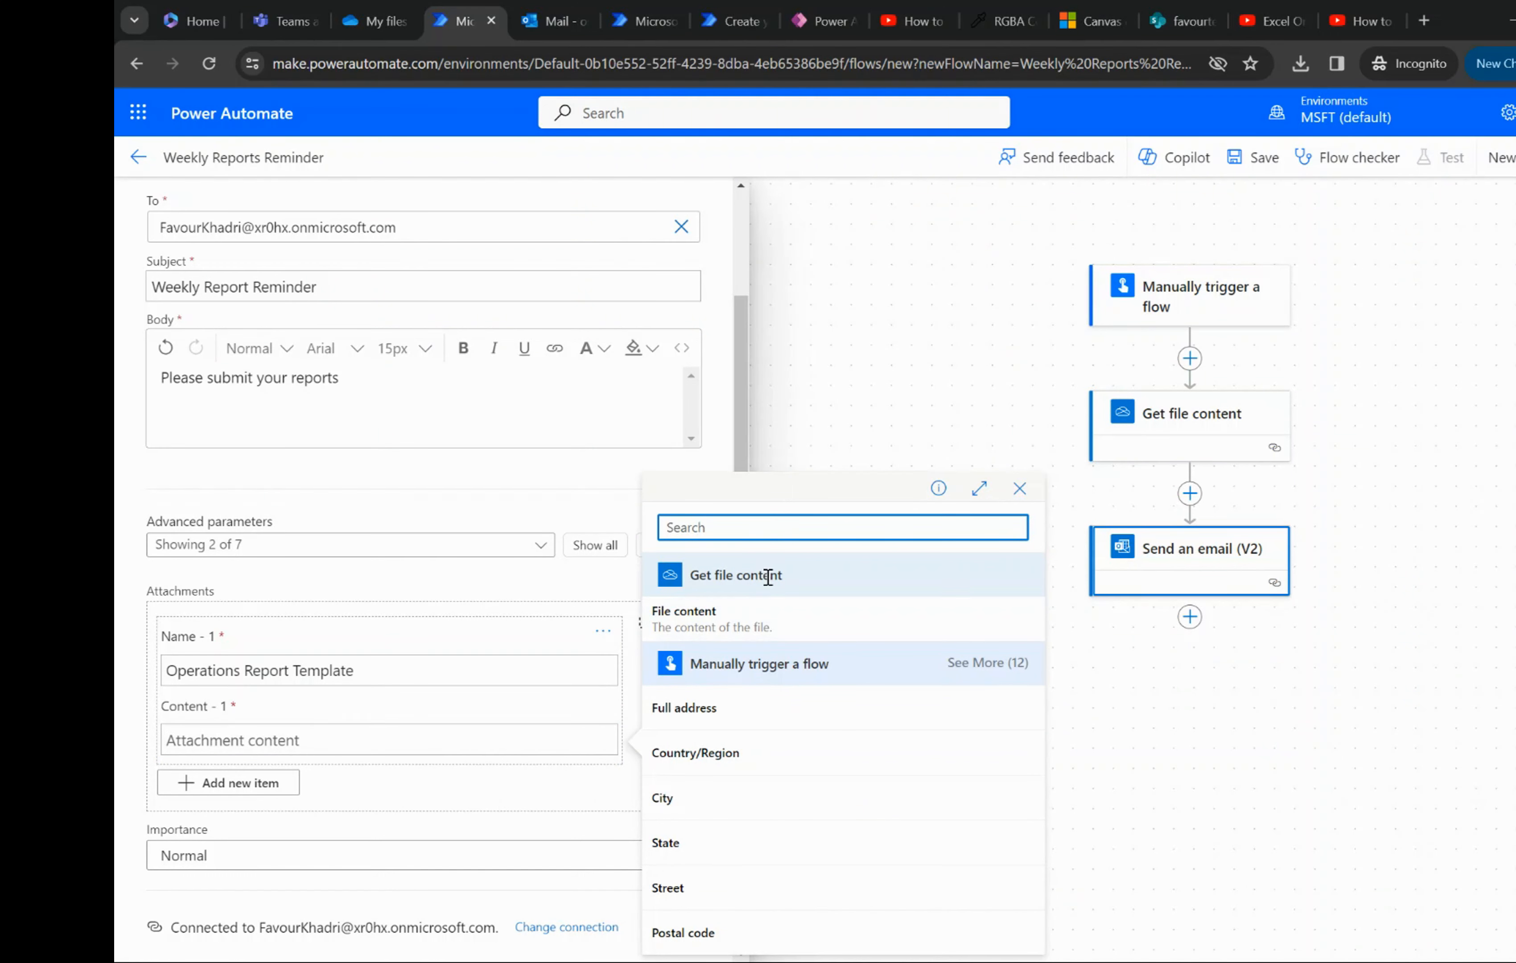
pyautogui.click(712, 625)
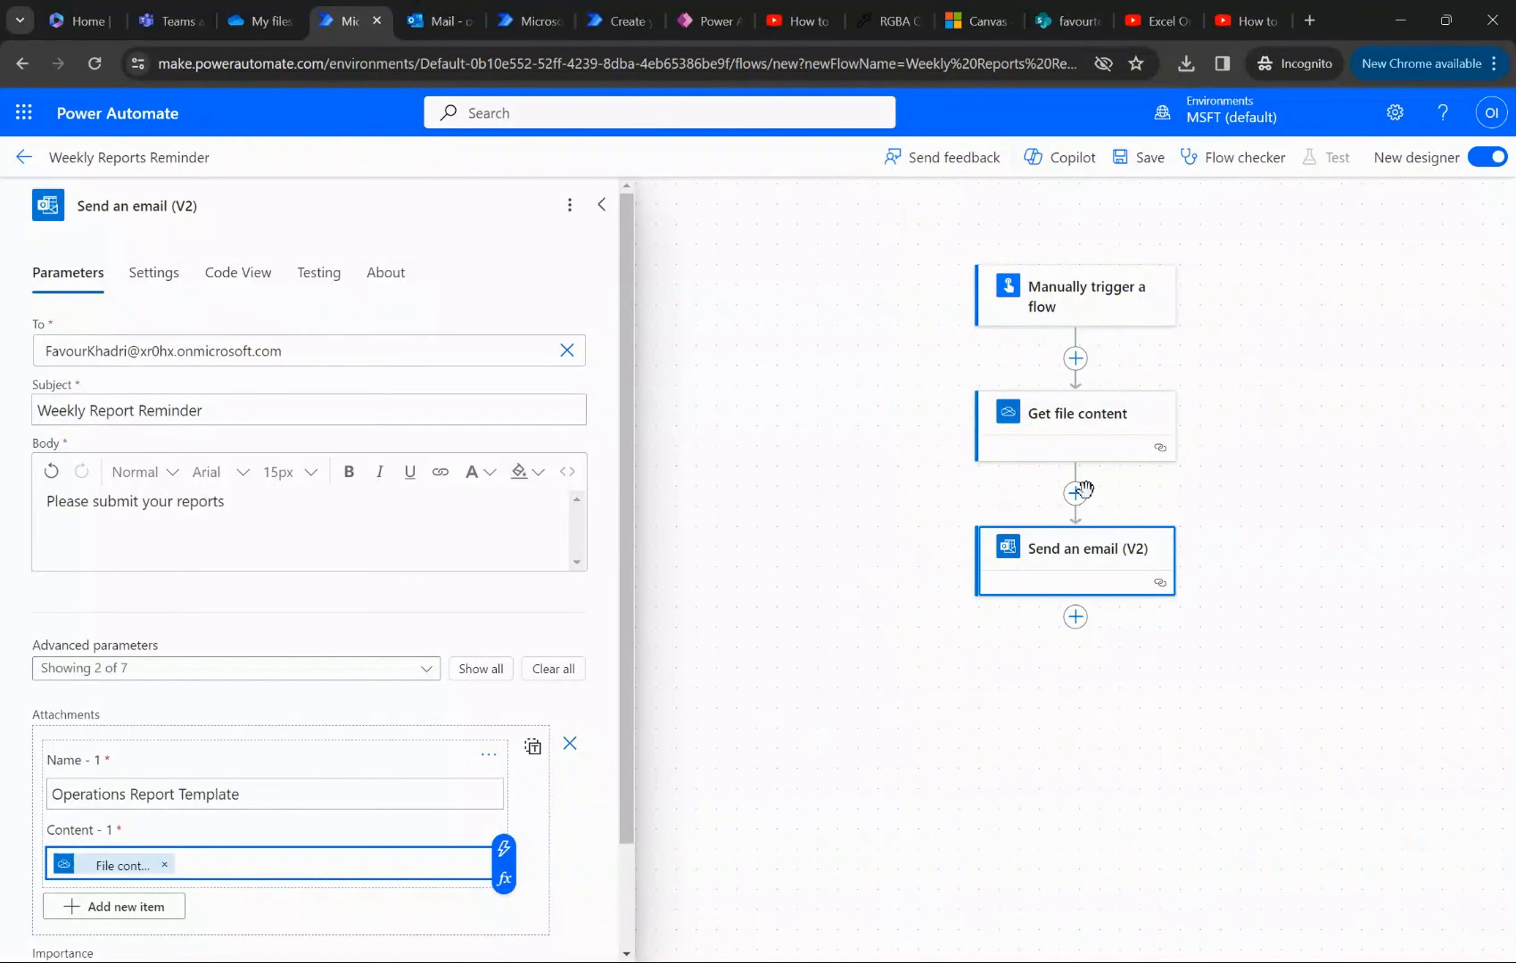
# - Add the Notifications action Send me an email notification after Send an email (V2)
pyautogui.scroll(1, 1079, 576)
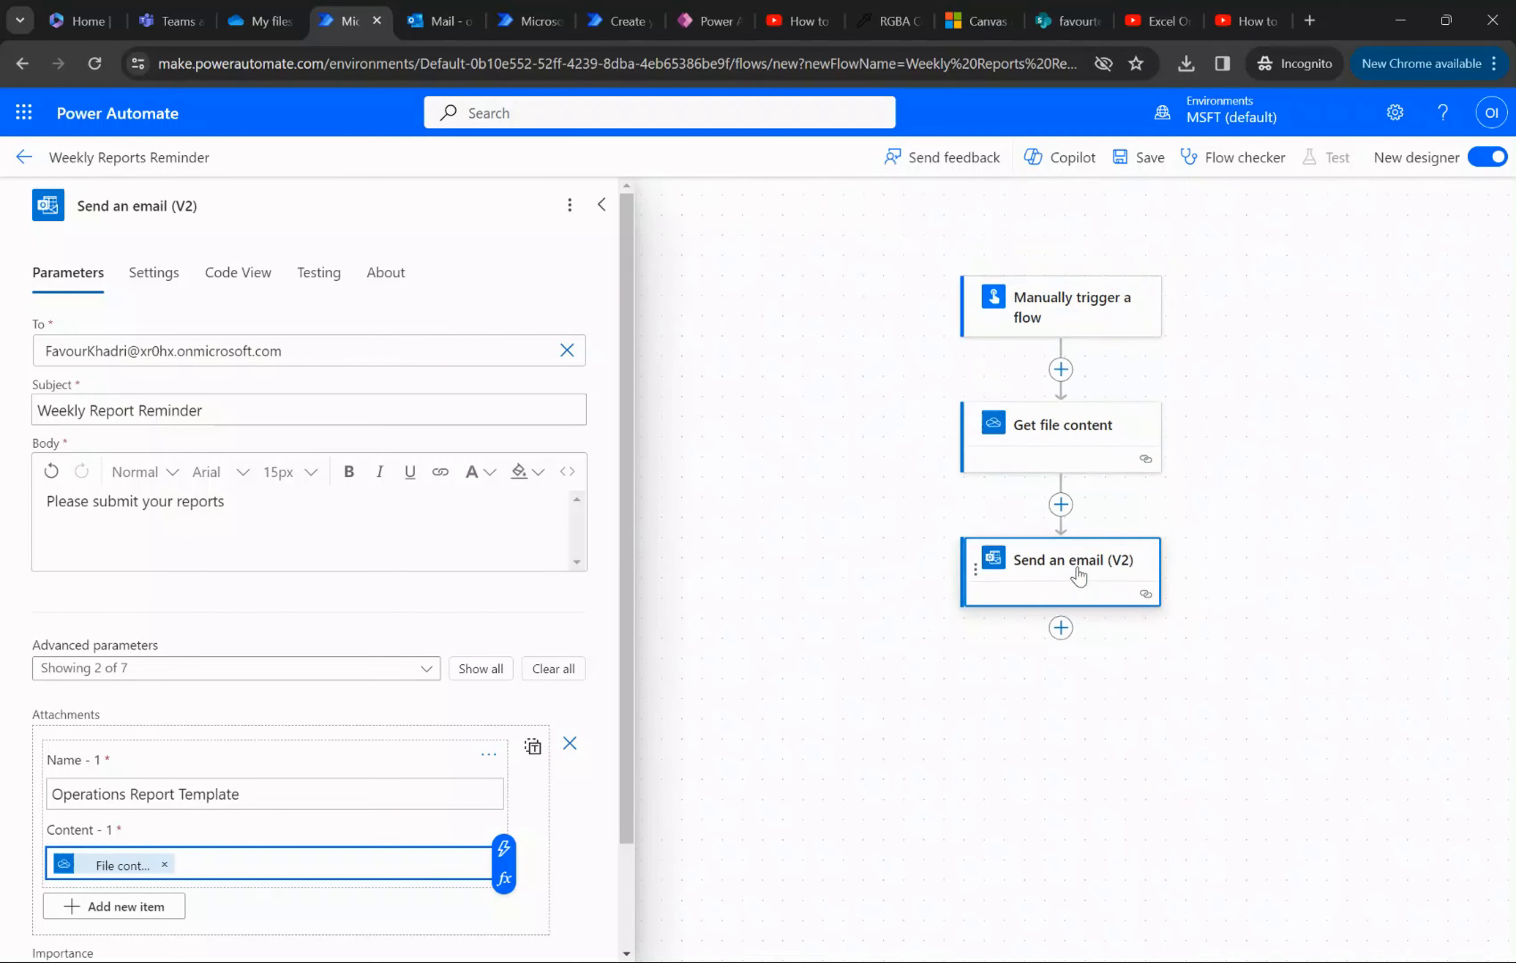
pyautogui.hscroll(2, 1074, 577)
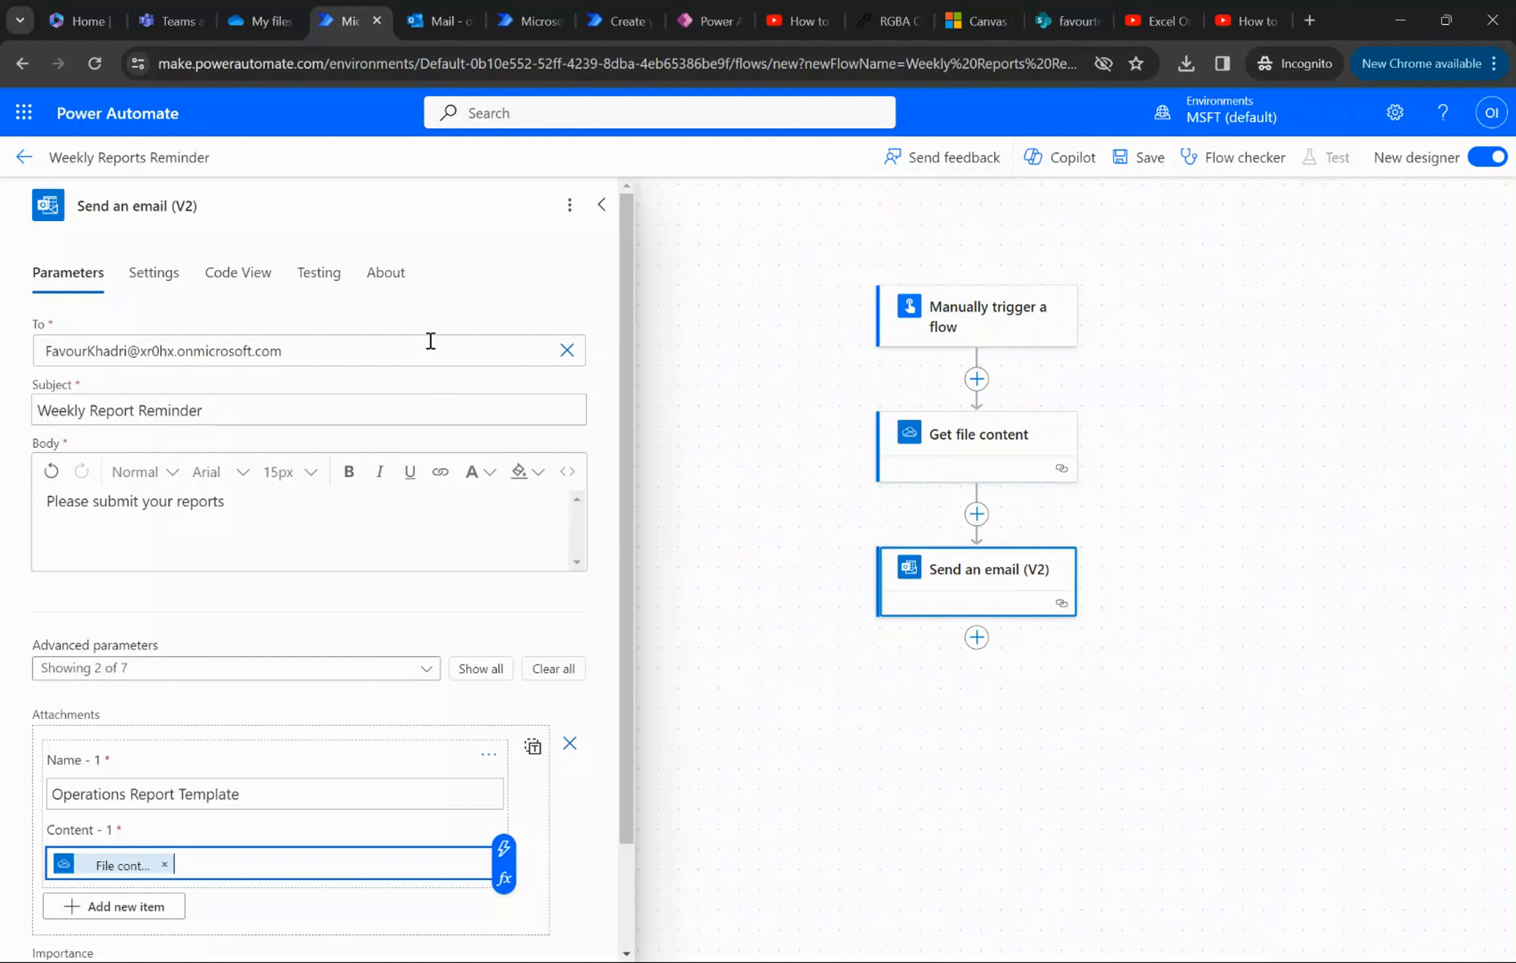
pyautogui.scroll(-2, 569, 616)
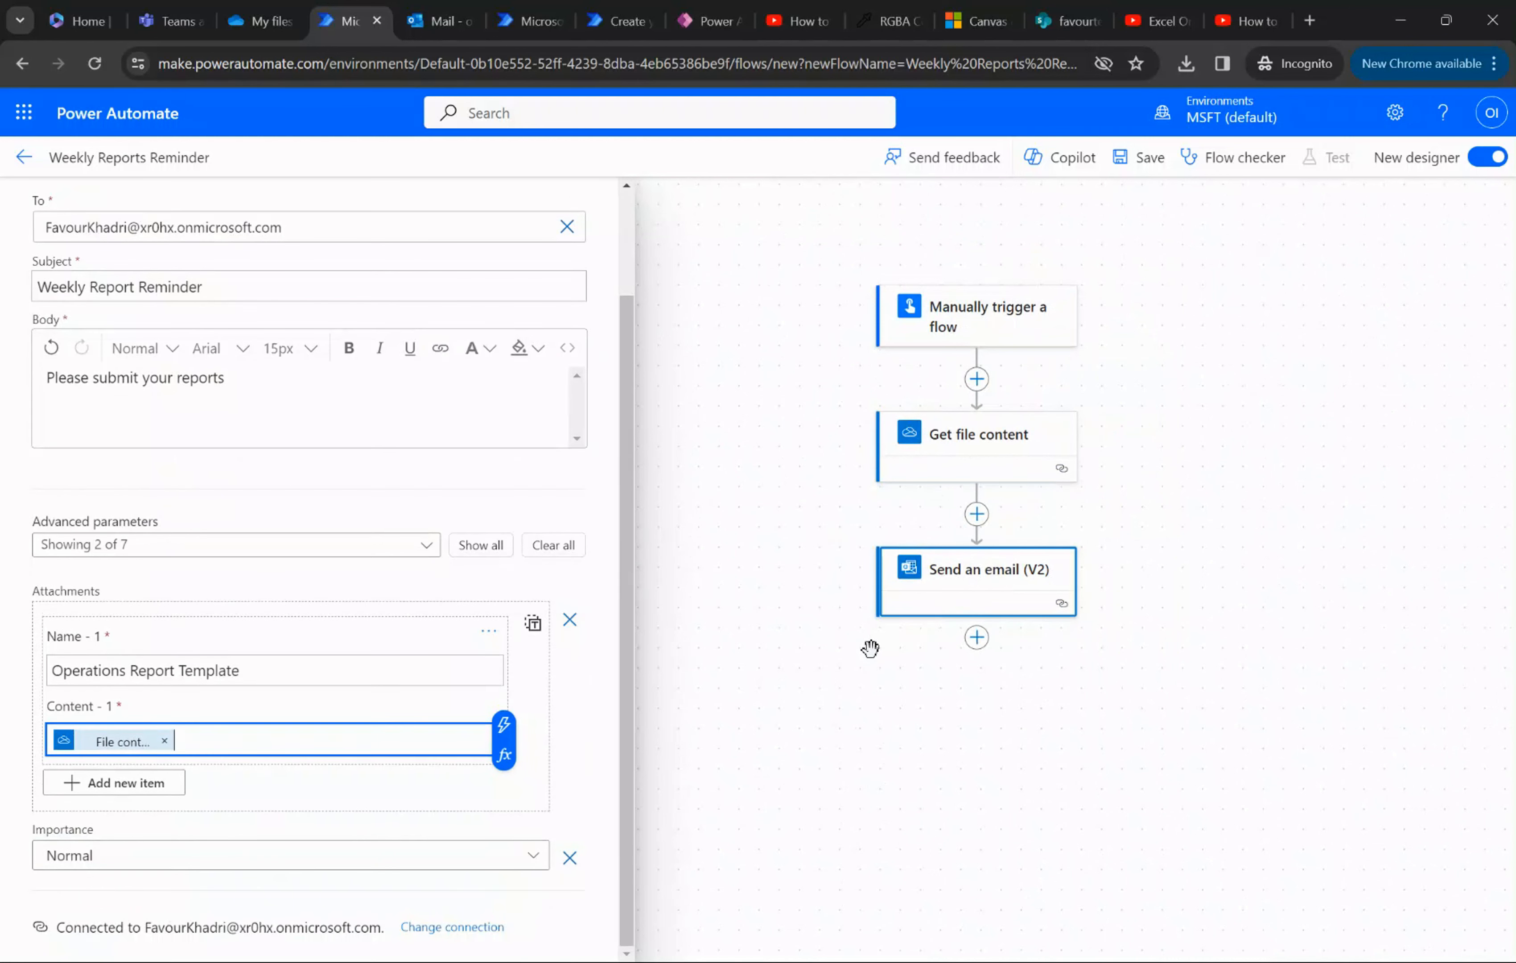
pyautogui.hscroll(1, 870, 649)
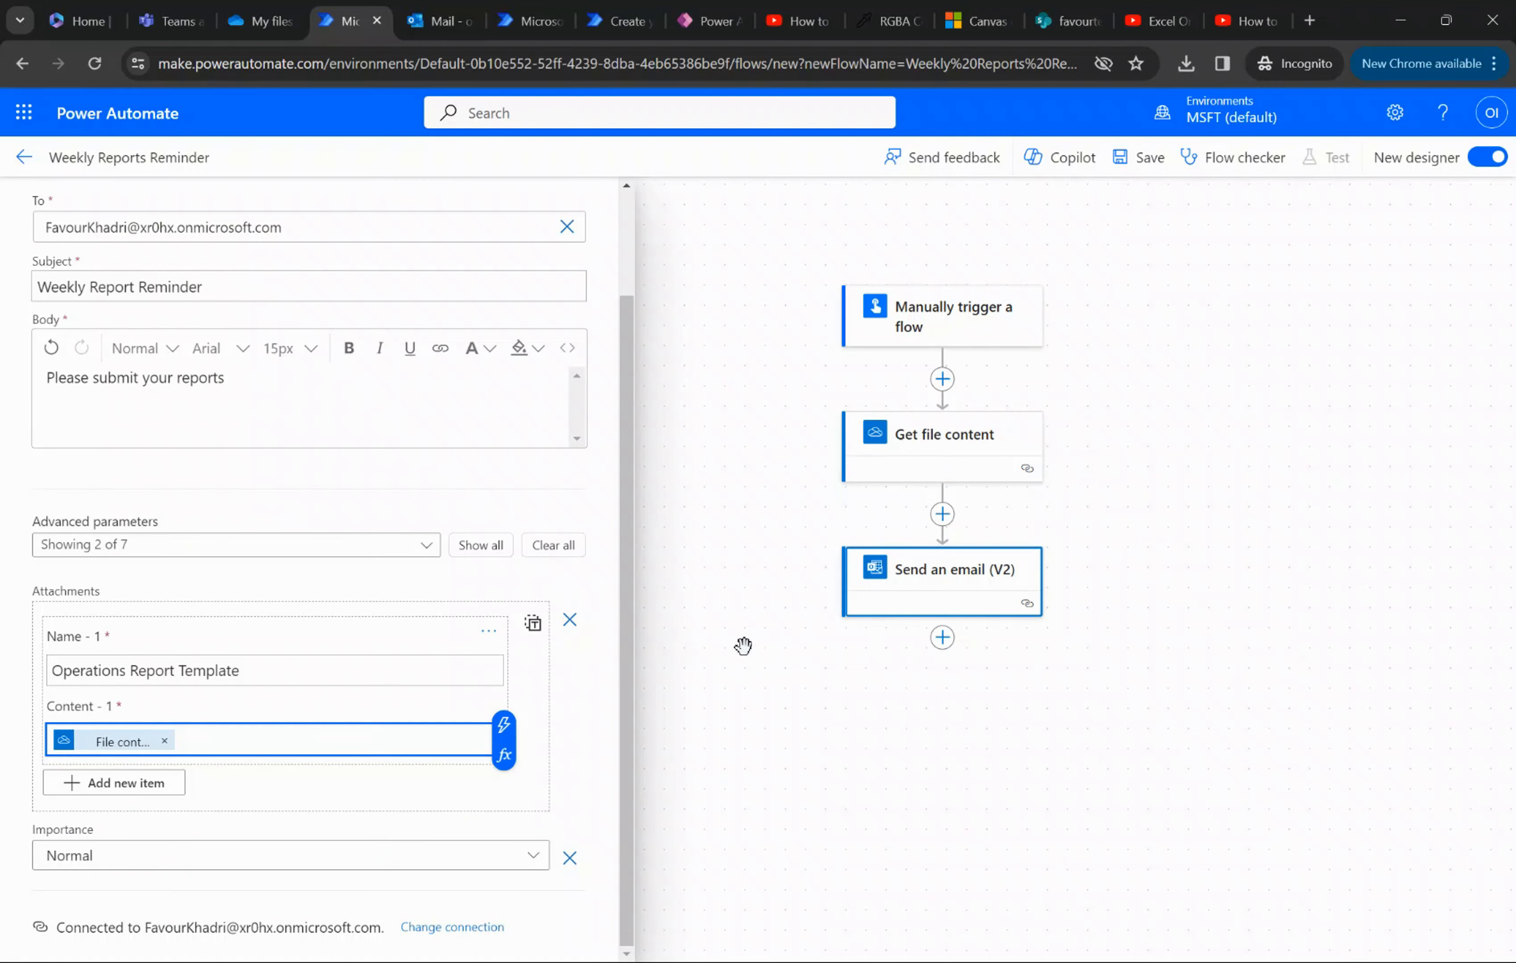
pyautogui.click(943, 641)
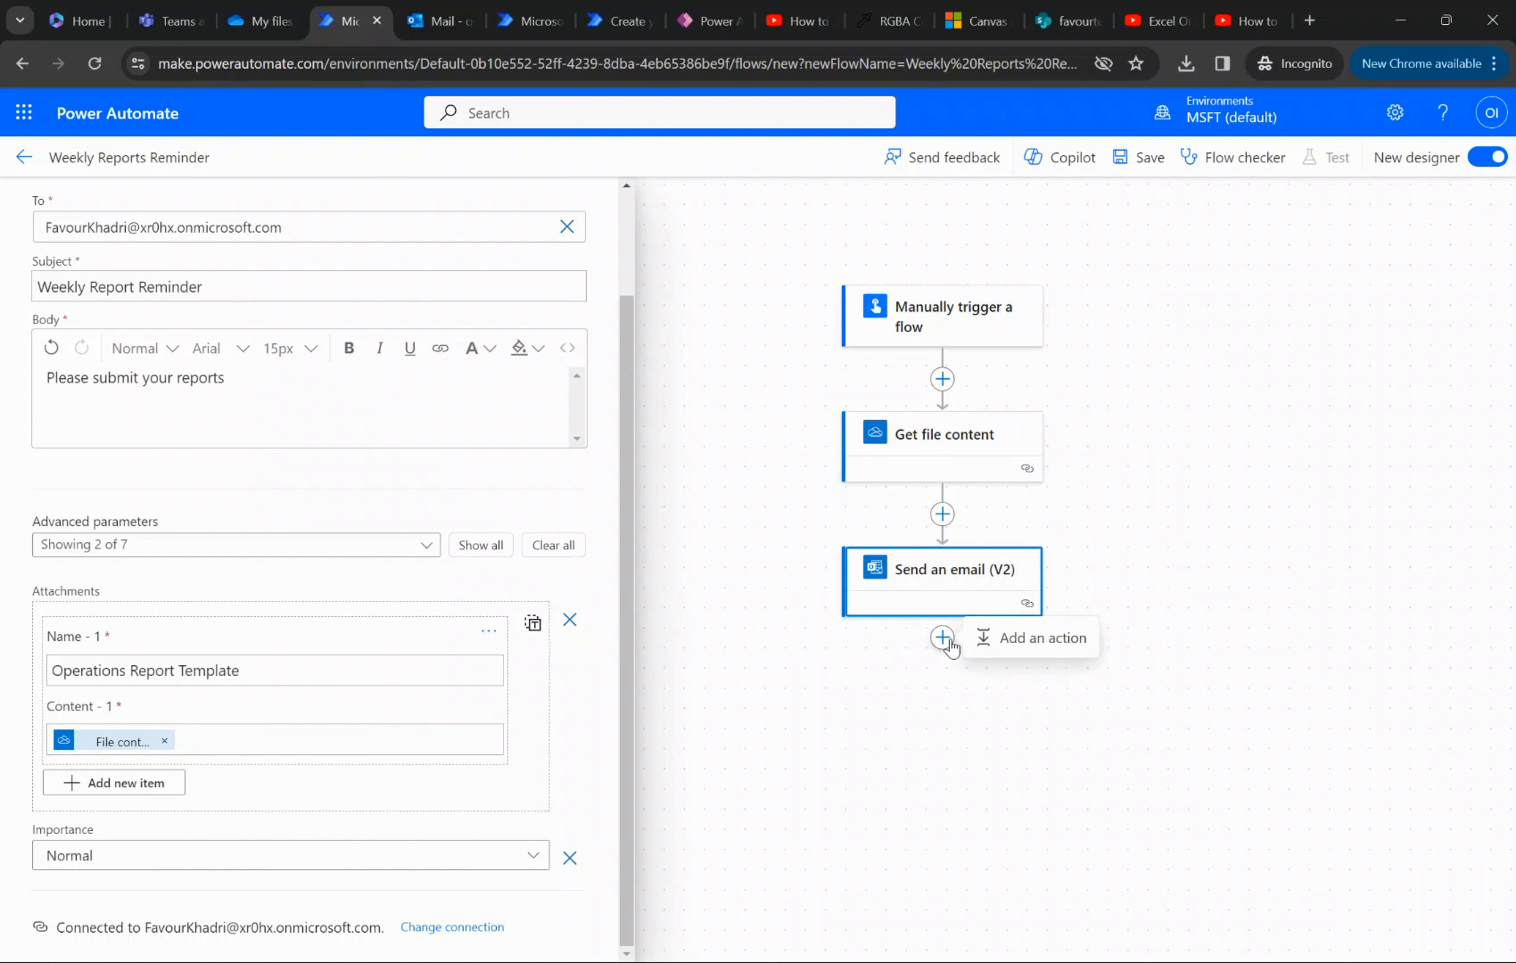
pyautogui.click(1045, 645)
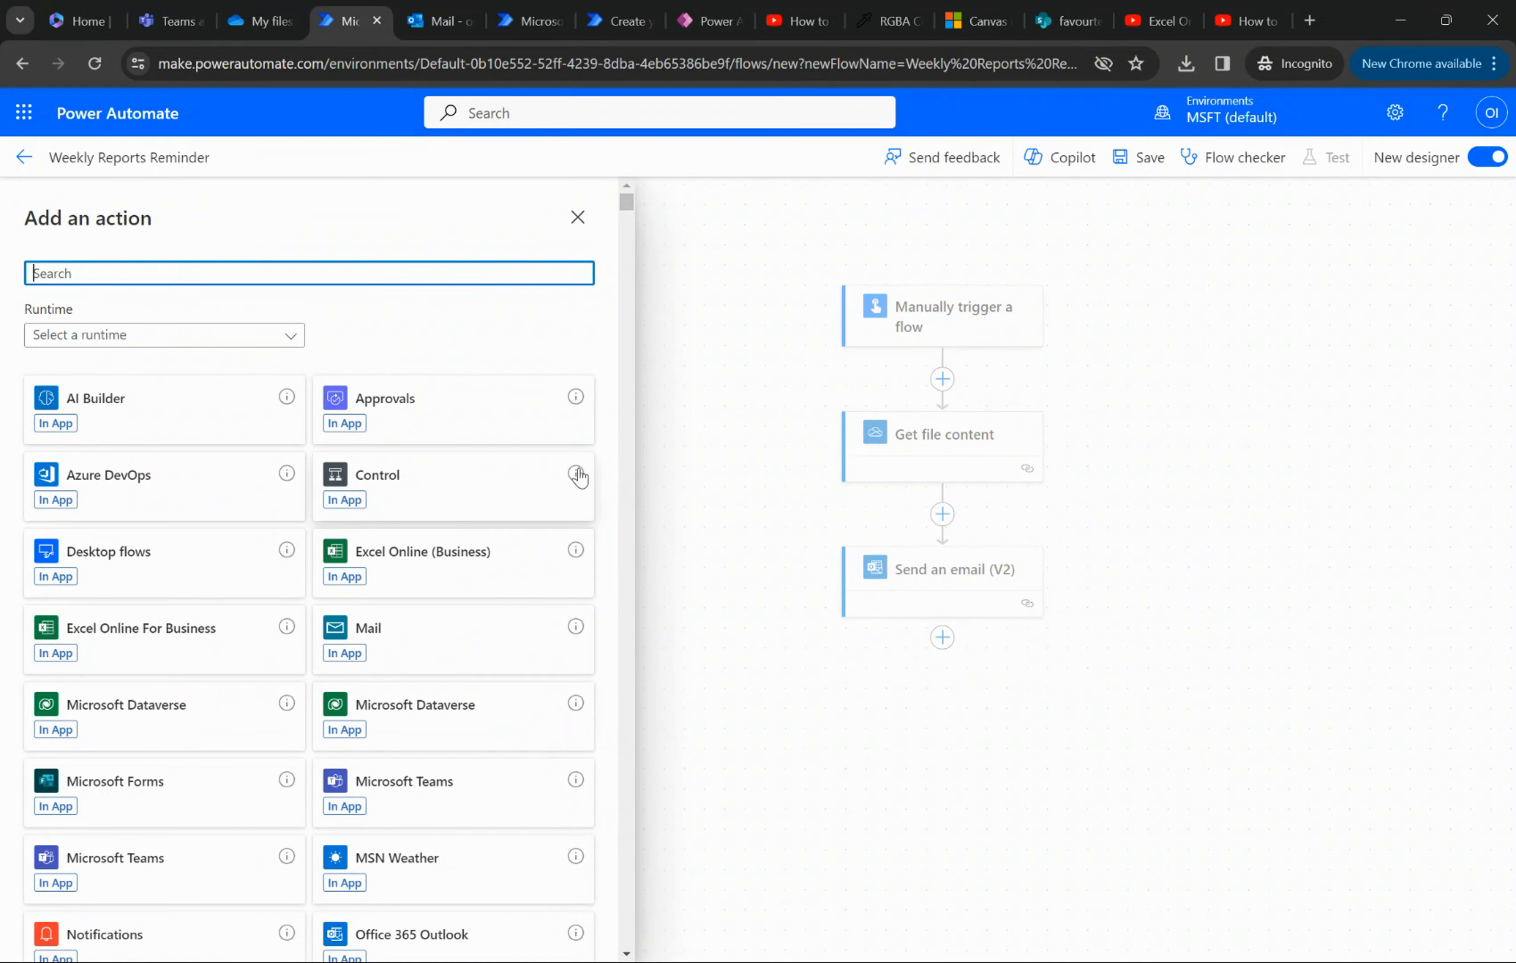
pyautogui.scroll(-3, 599, 529)
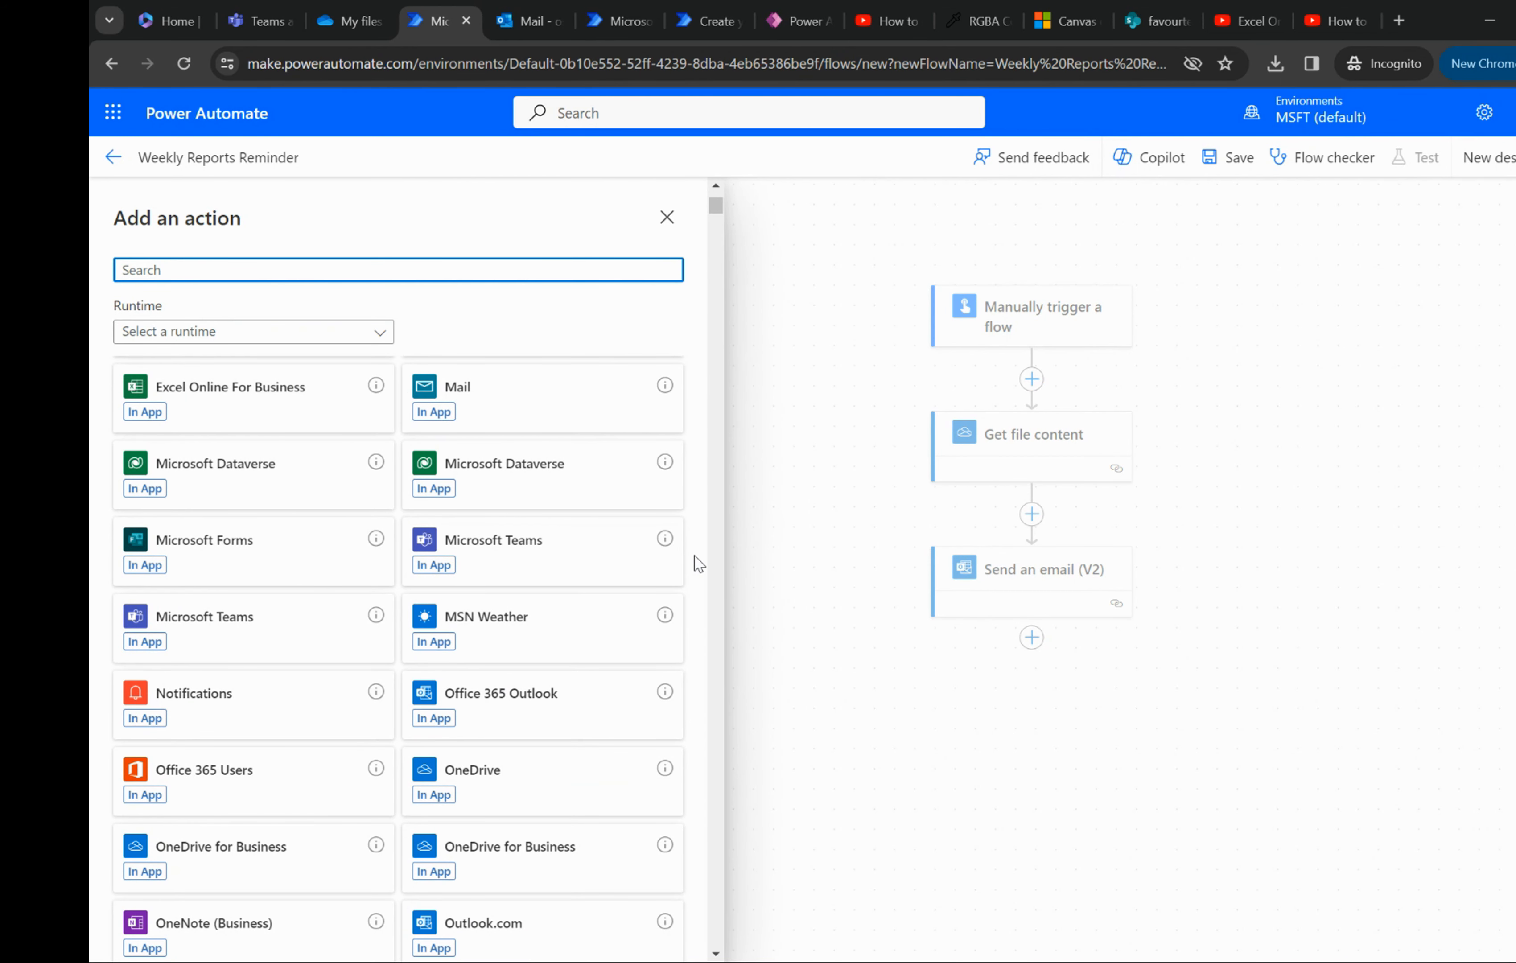
pyautogui.click(229, 710)
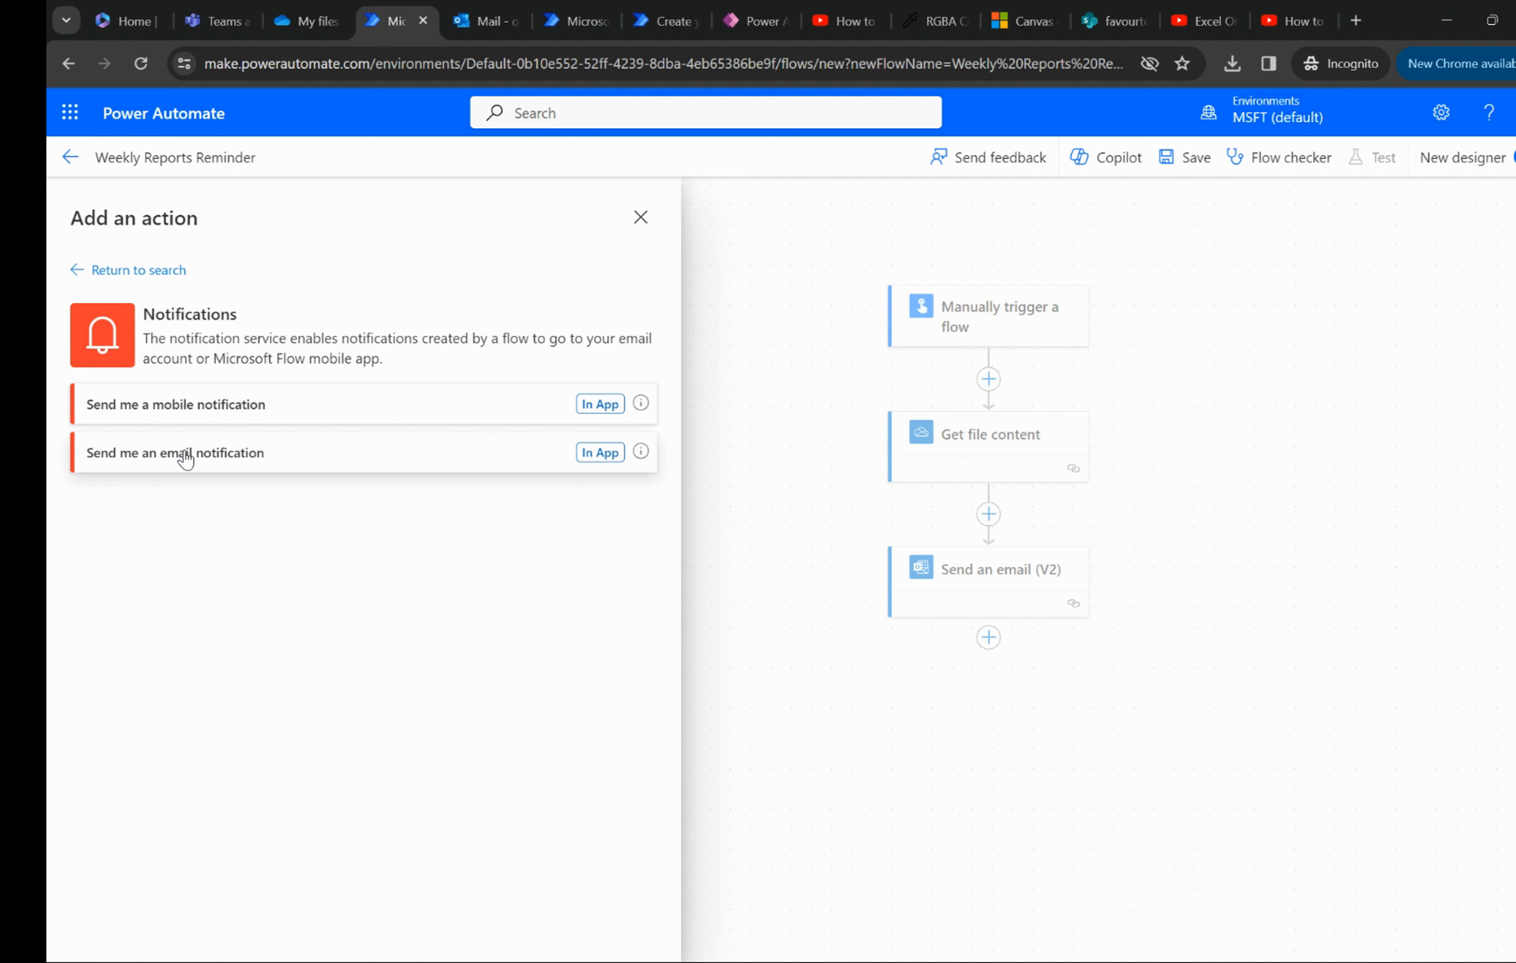
pyautogui.click(231, 460)
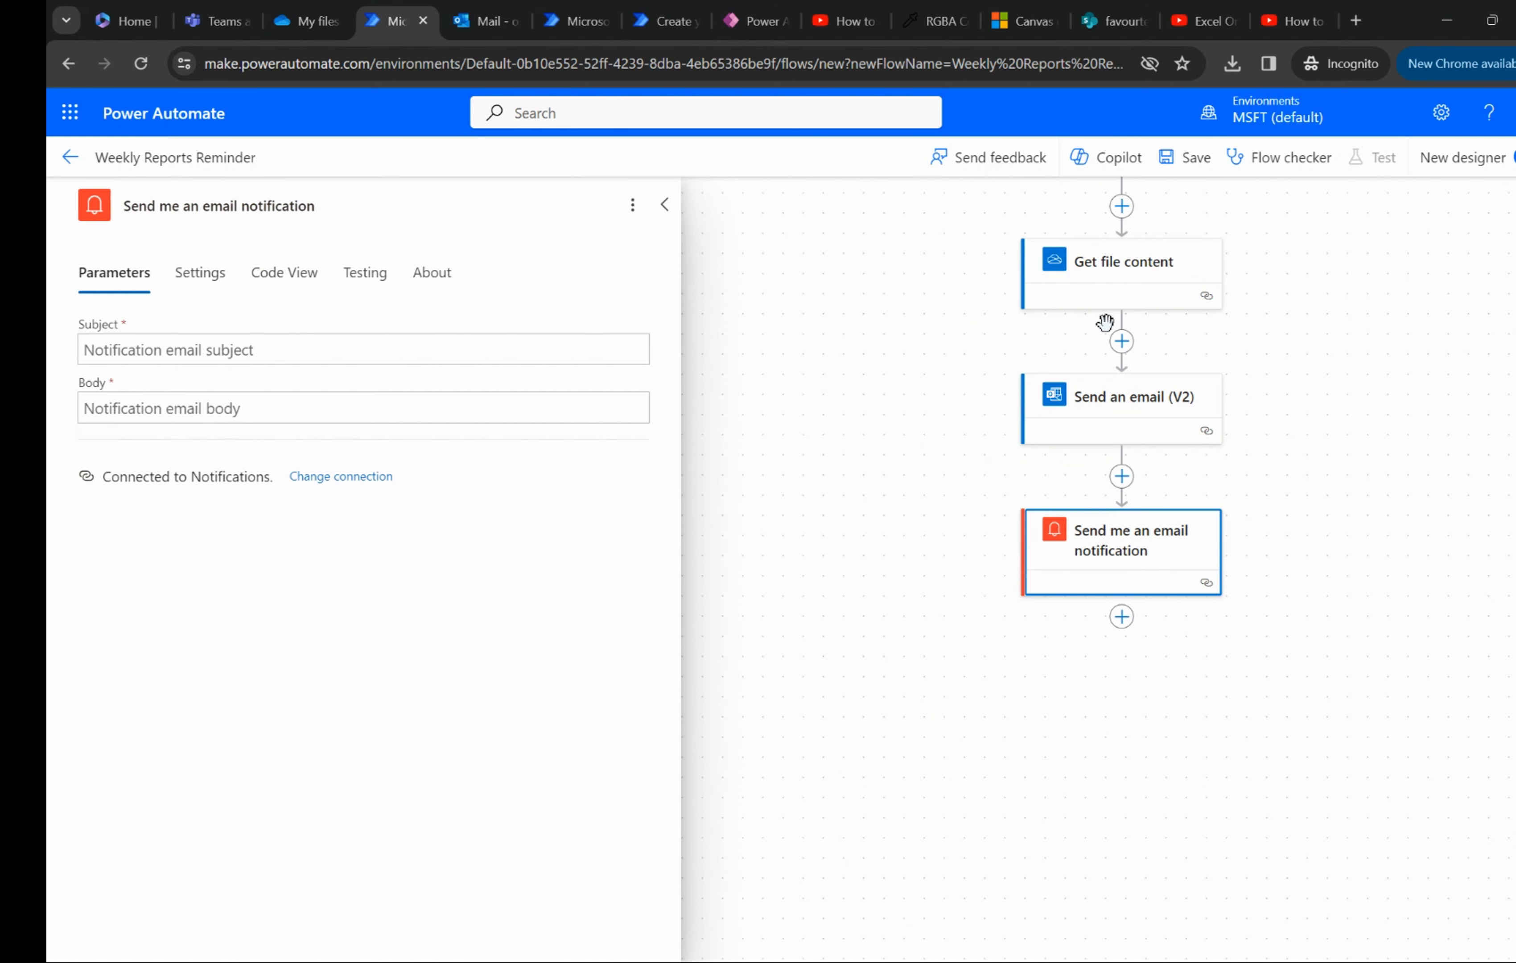
# - Set the notification email's subject to "Reminder Sent for Weekly Reports"
pyautogui.scroll(1, 1104, 323)
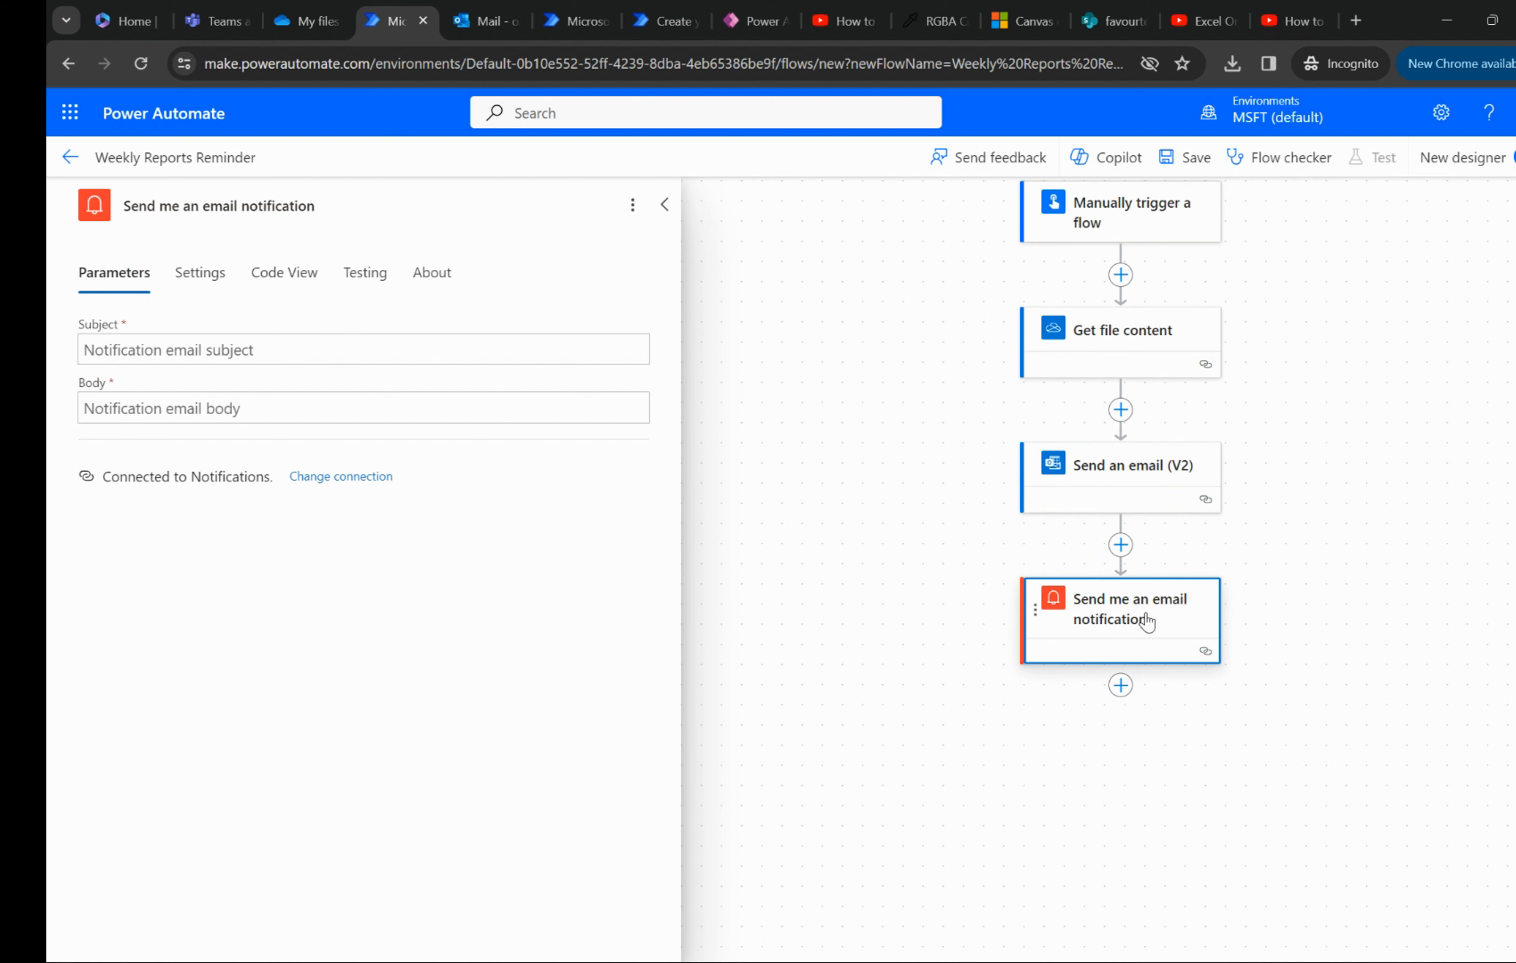
pyautogui.scroll(1, 1147, 621)
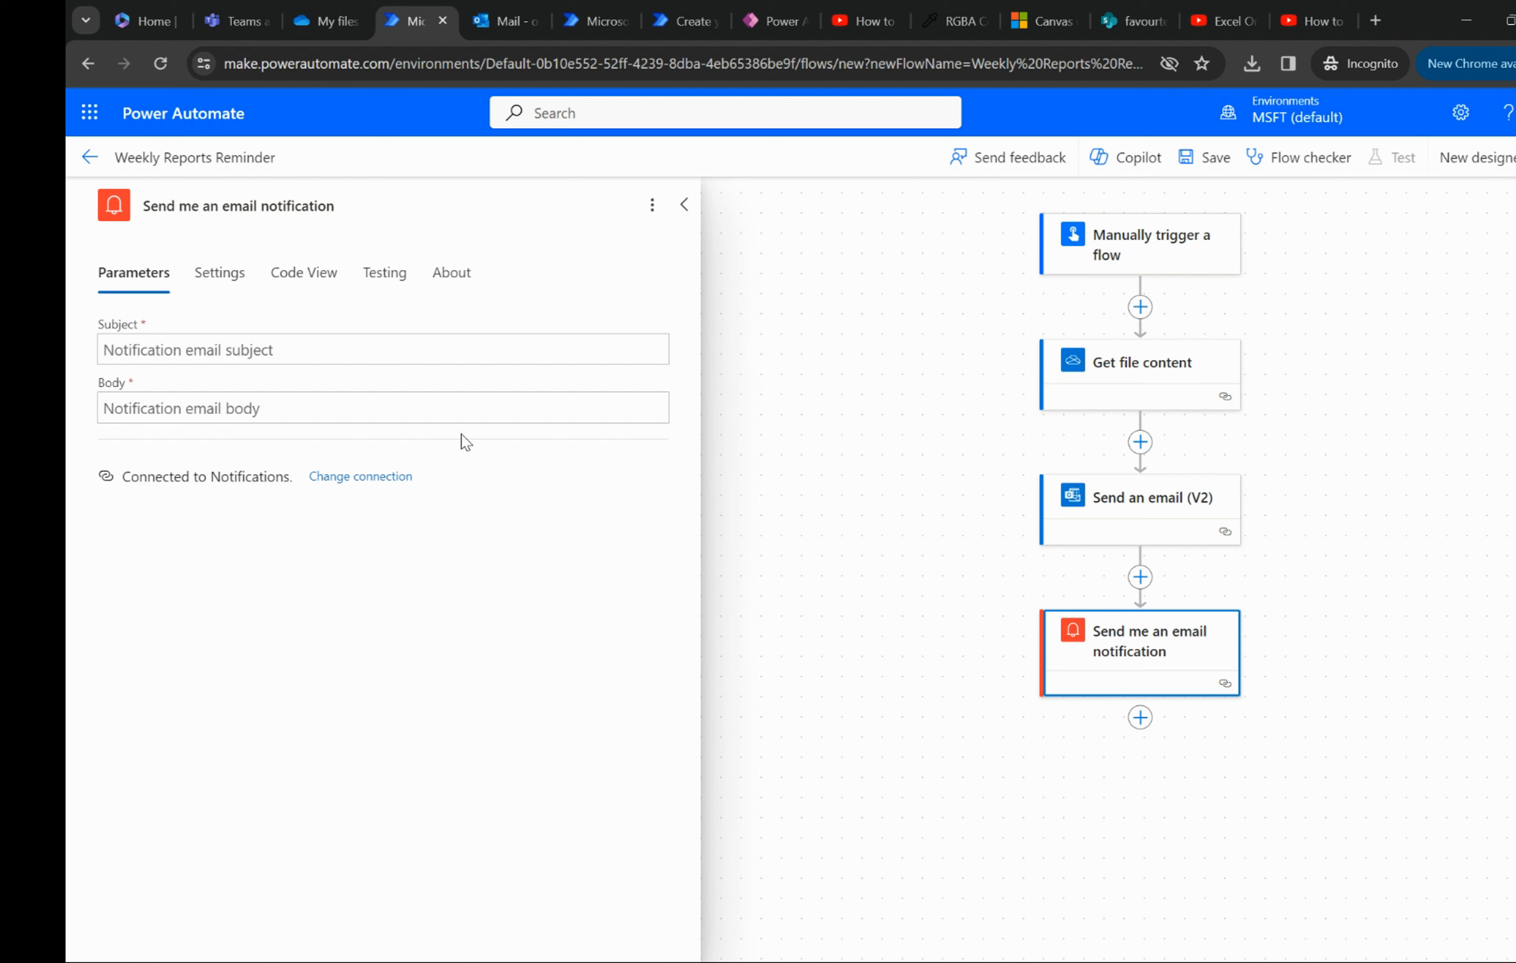
pyautogui.click(221, 344)
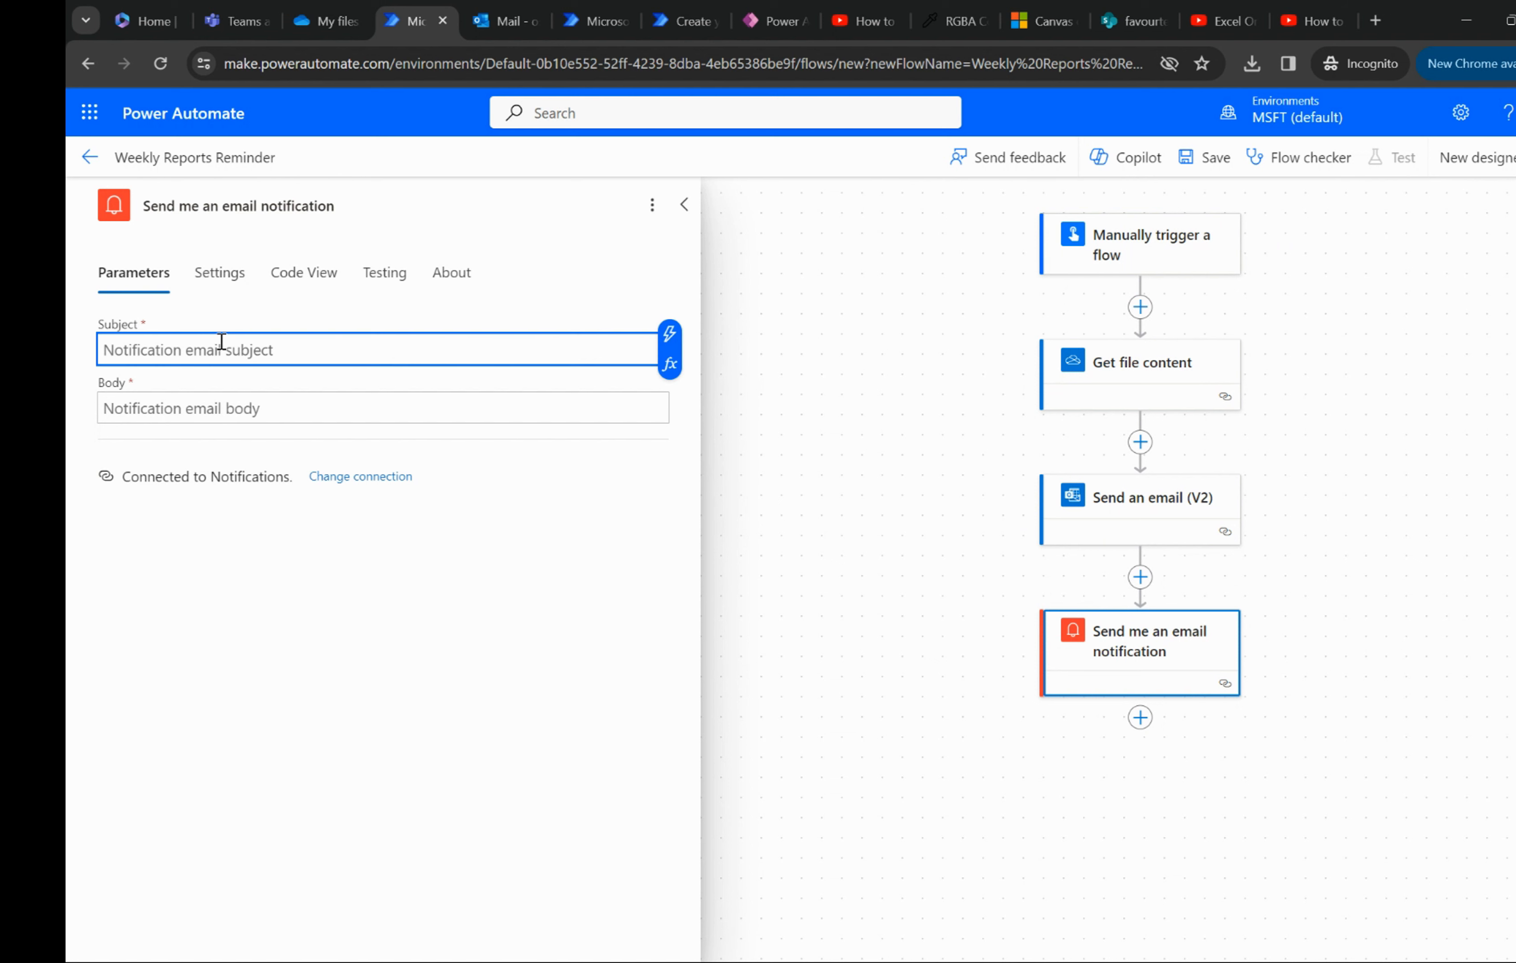
pyautogui.write('Reminder Sent for Weekly Reports')
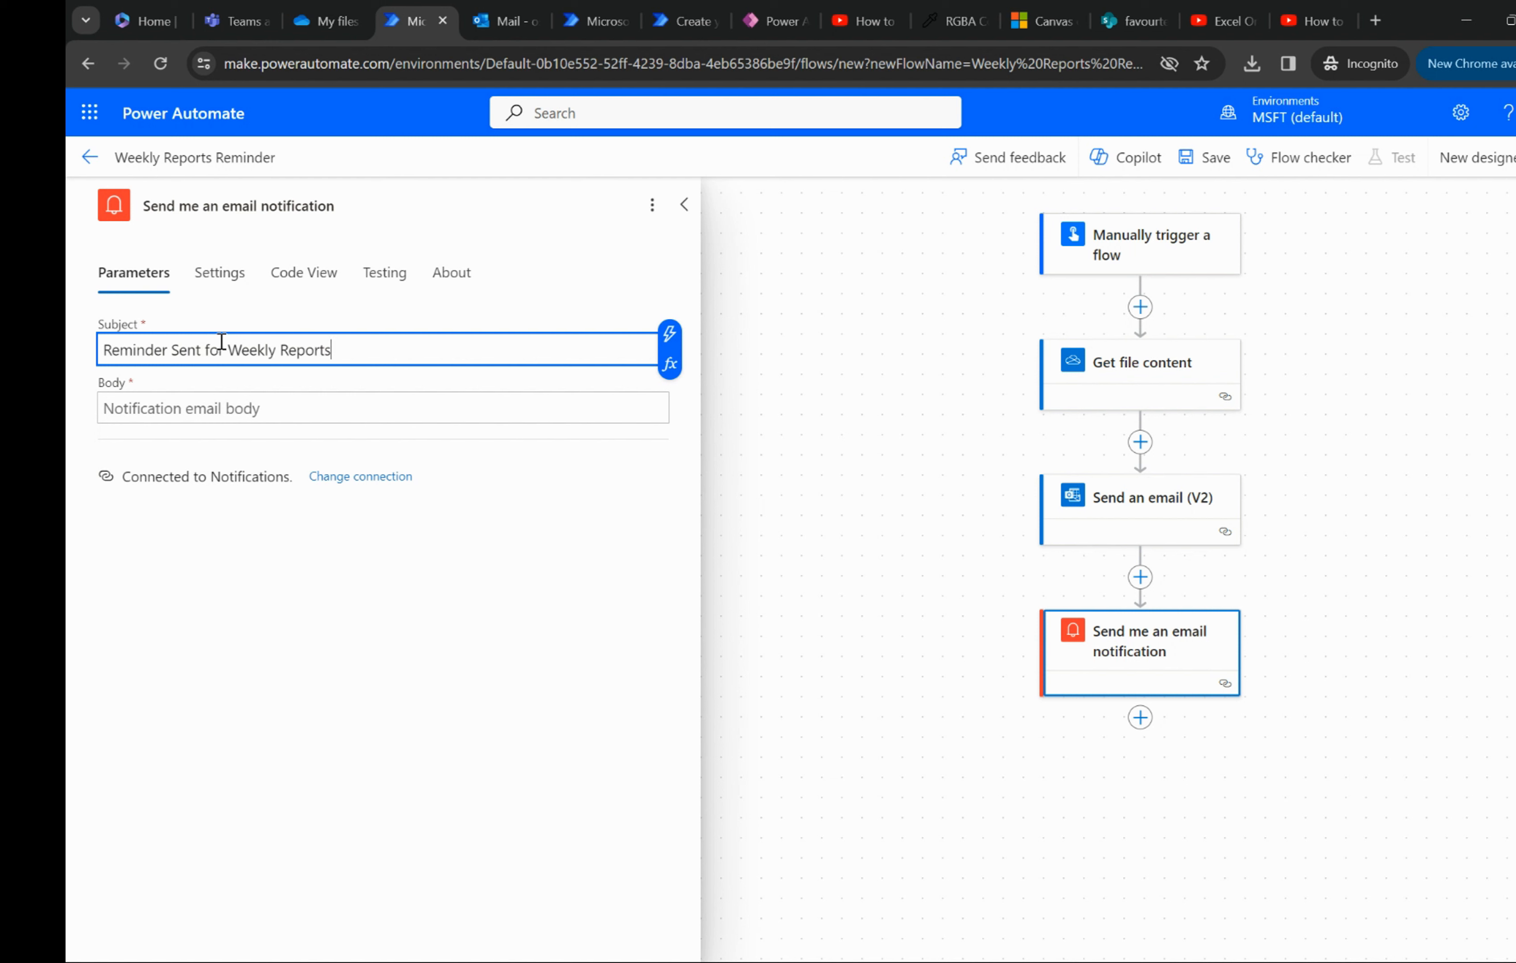
# - Write "Hey, power automate has saved your day again." as the notification email's body
pyautogui.click(226, 400)
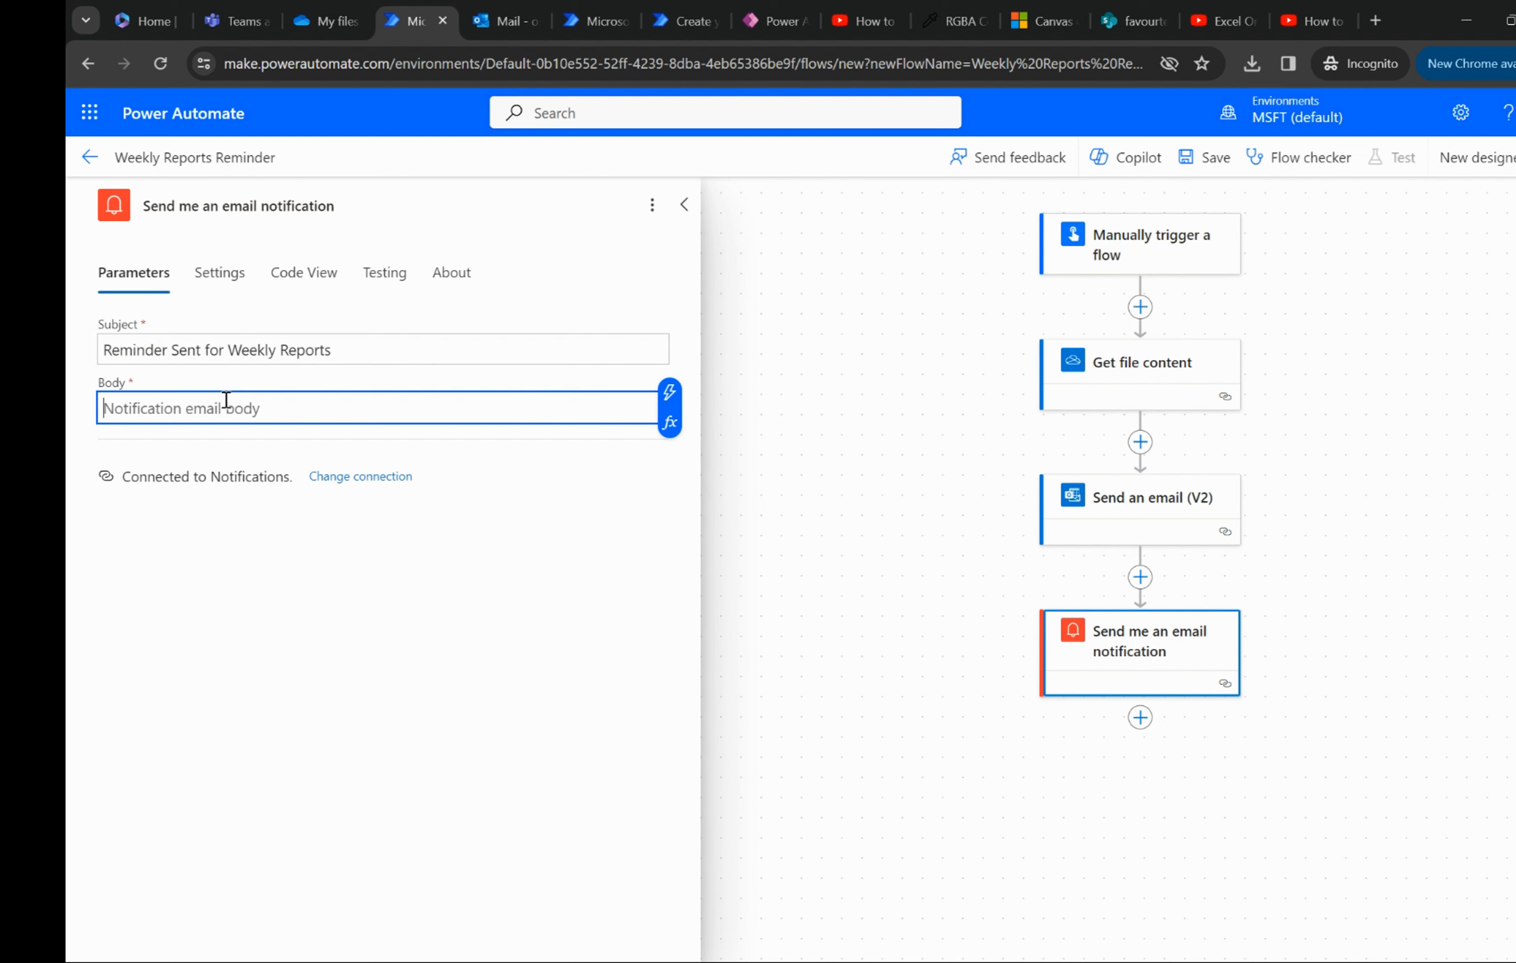
pyautogui.write('Hey, power automate has s')
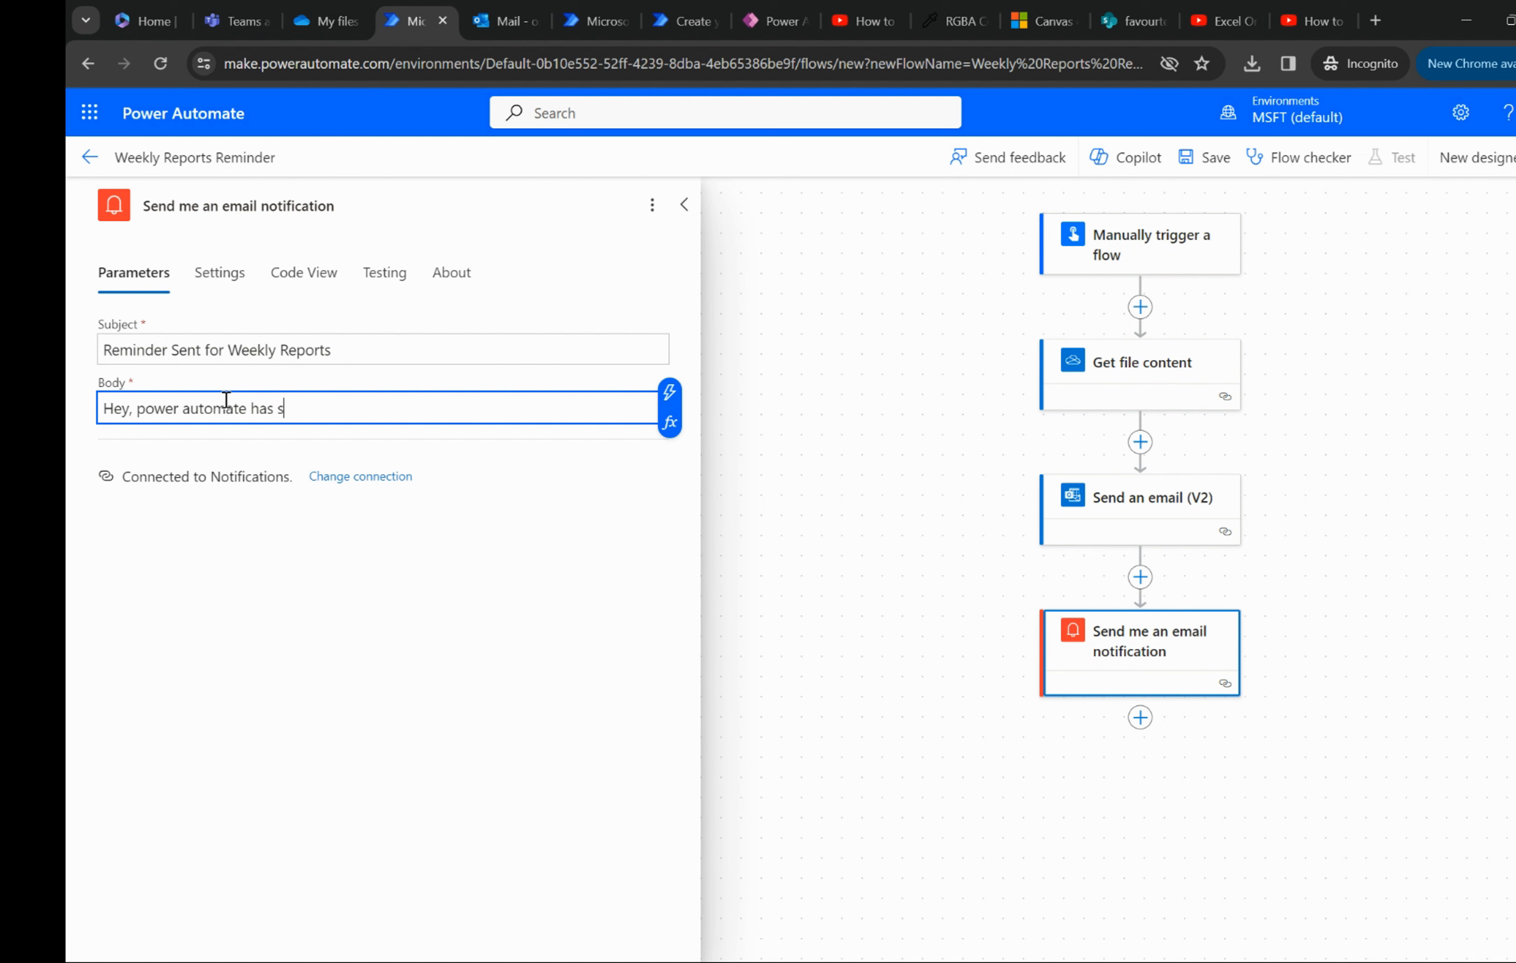
pyautogui.write('aved your day again/')
pyautogui.press('BackSpace')
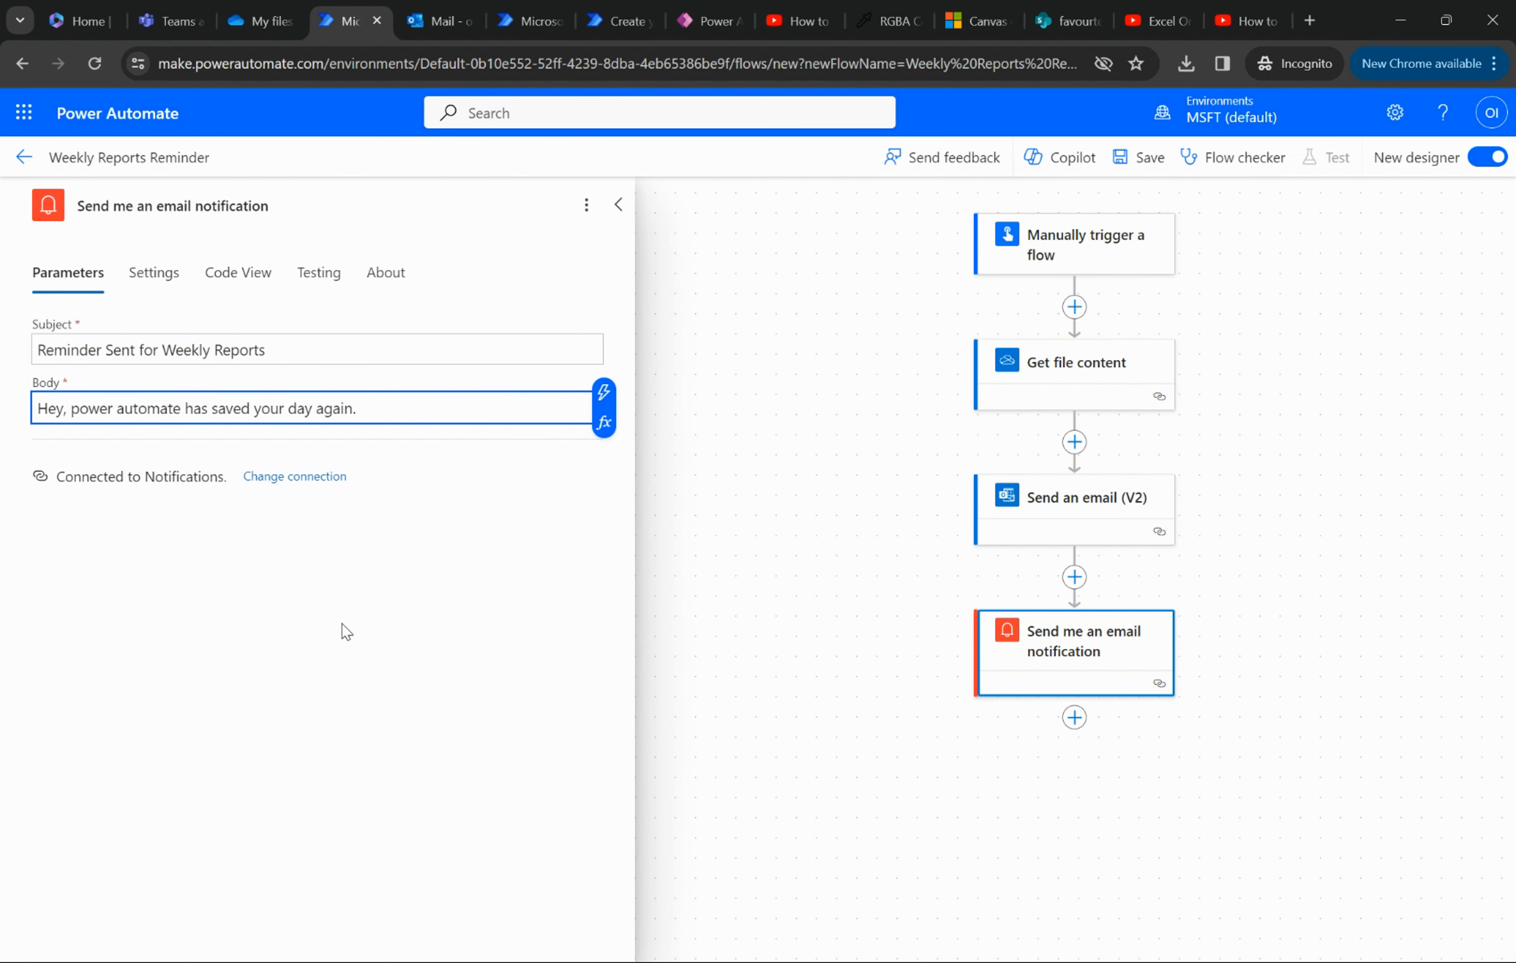
# - Save the flow and open the Get file content action to examine its connection
pyautogui.click(1347, 660)
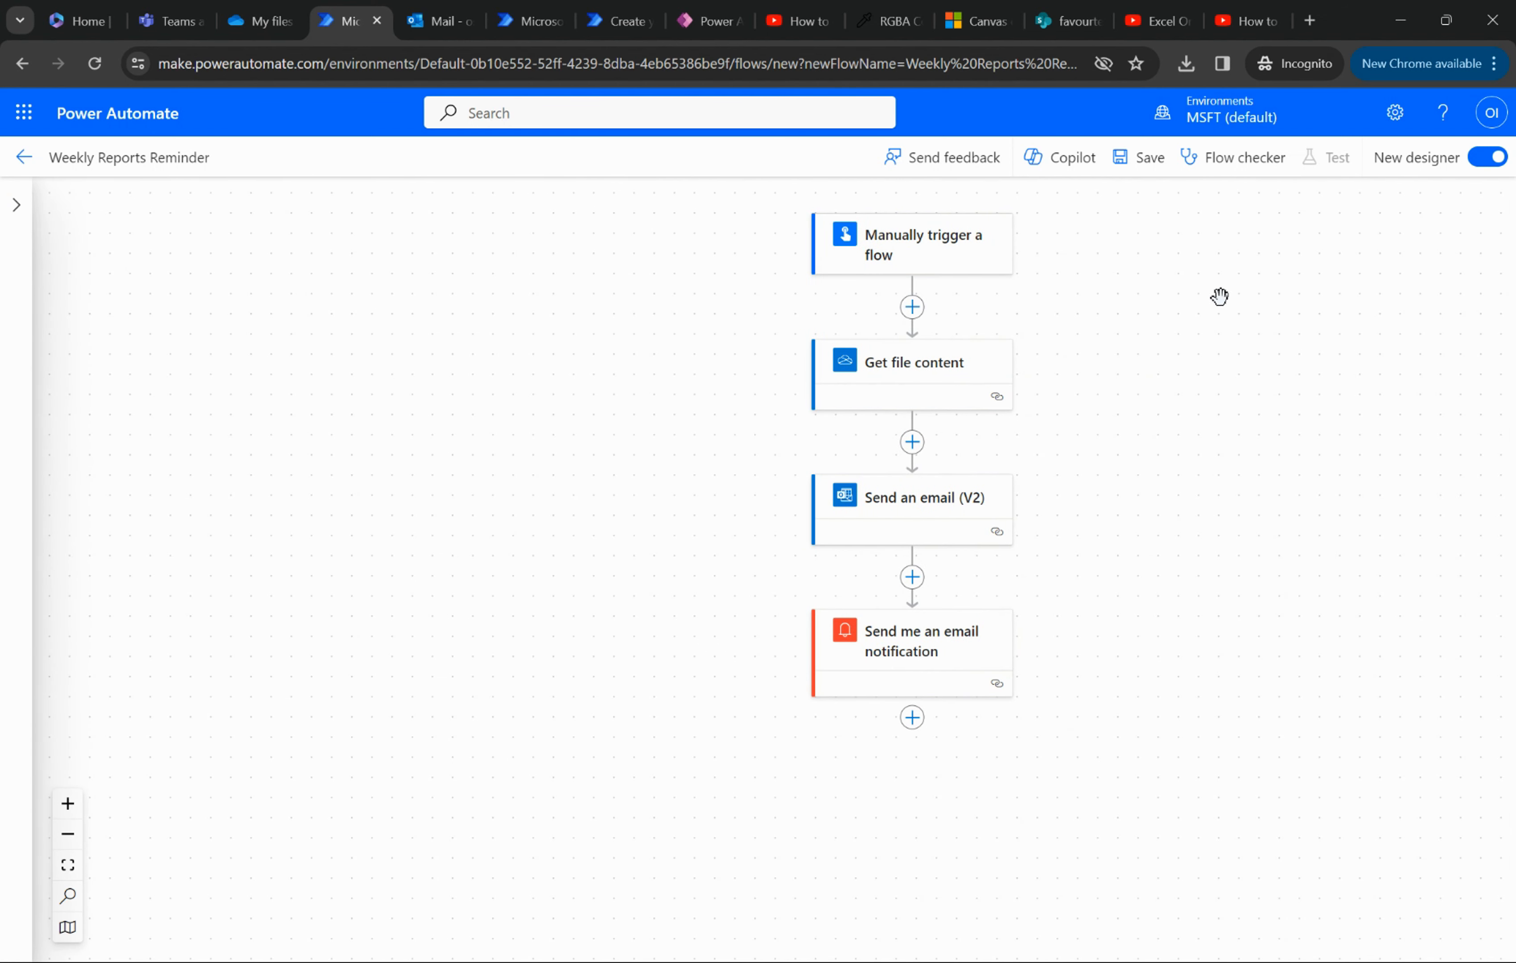
pyautogui.click(1144, 168)
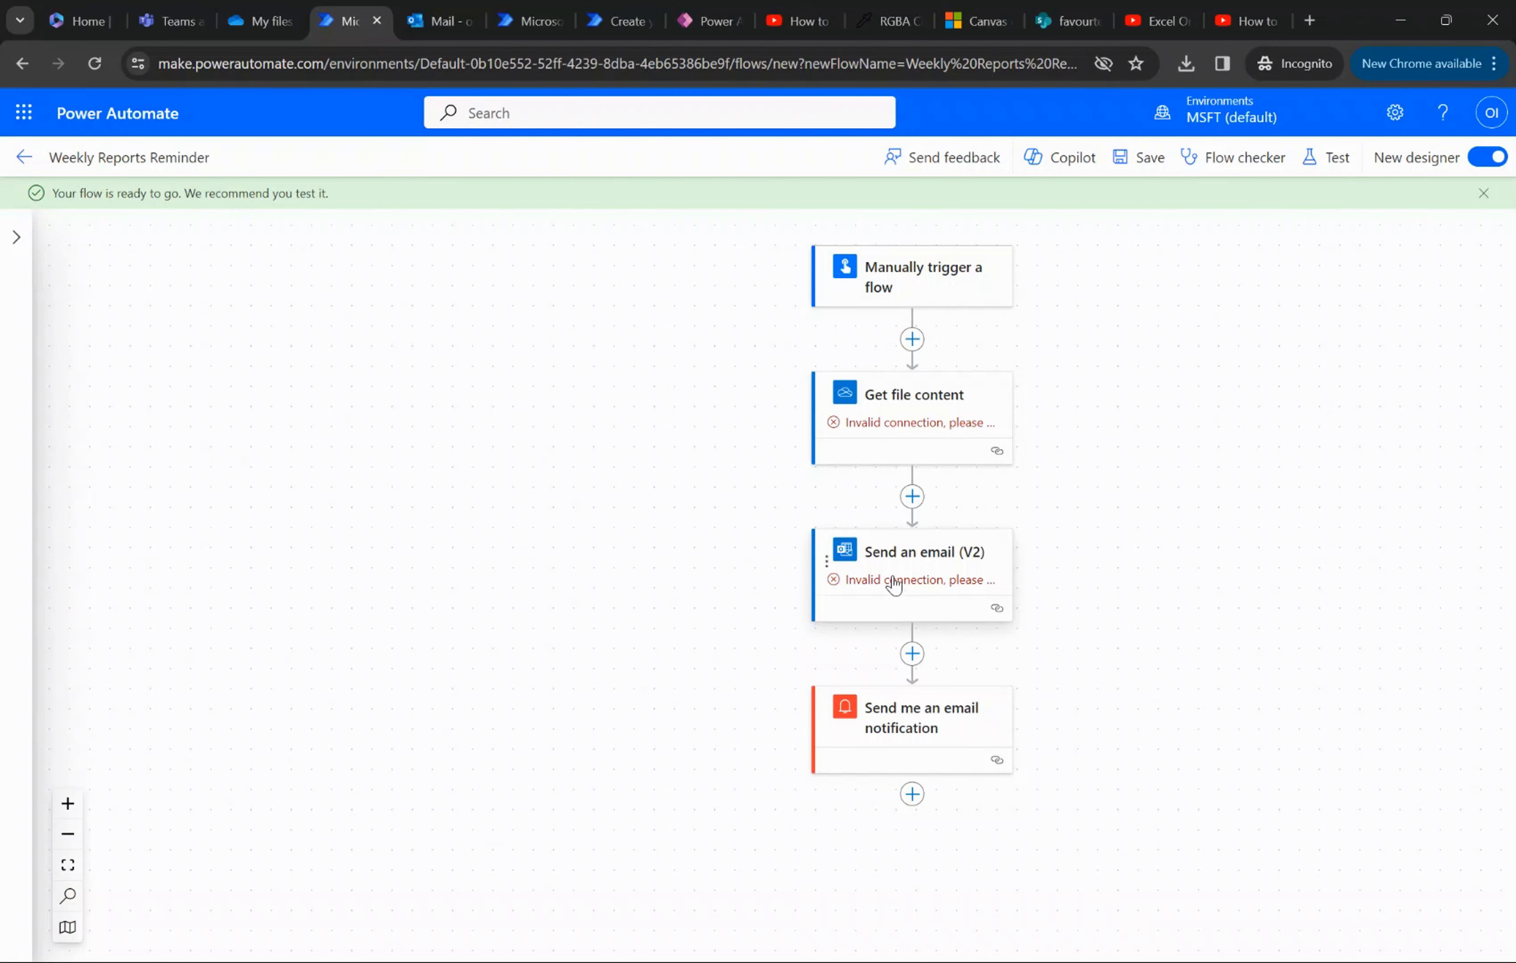
pyautogui.hscroll(2, 1027, 541)
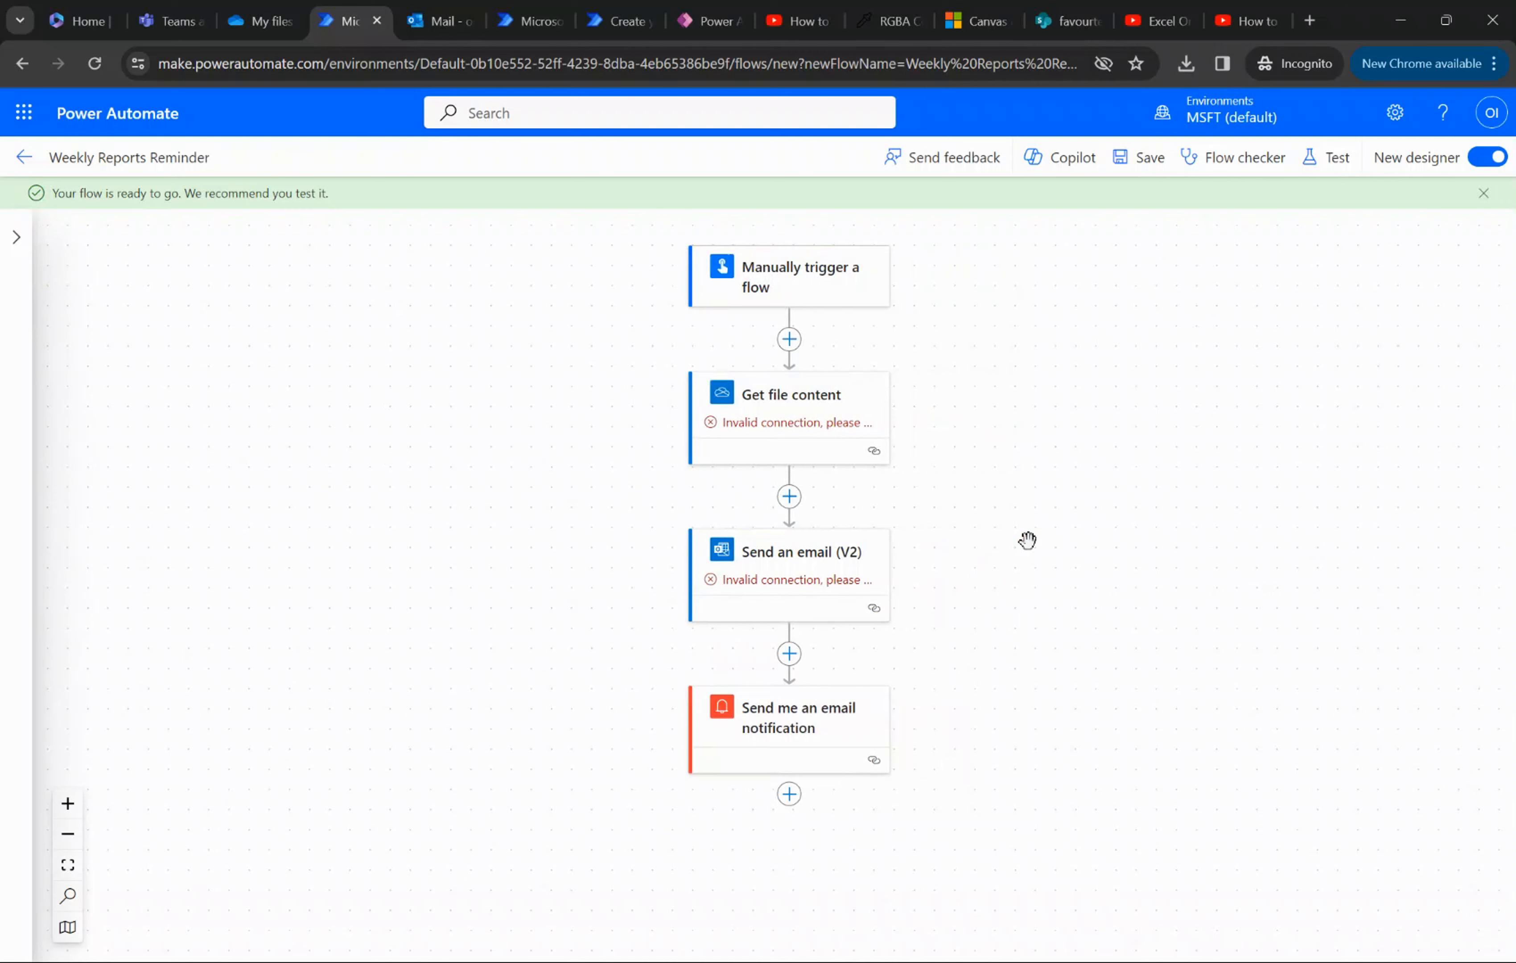
pyautogui.scroll(1, 1027, 541)
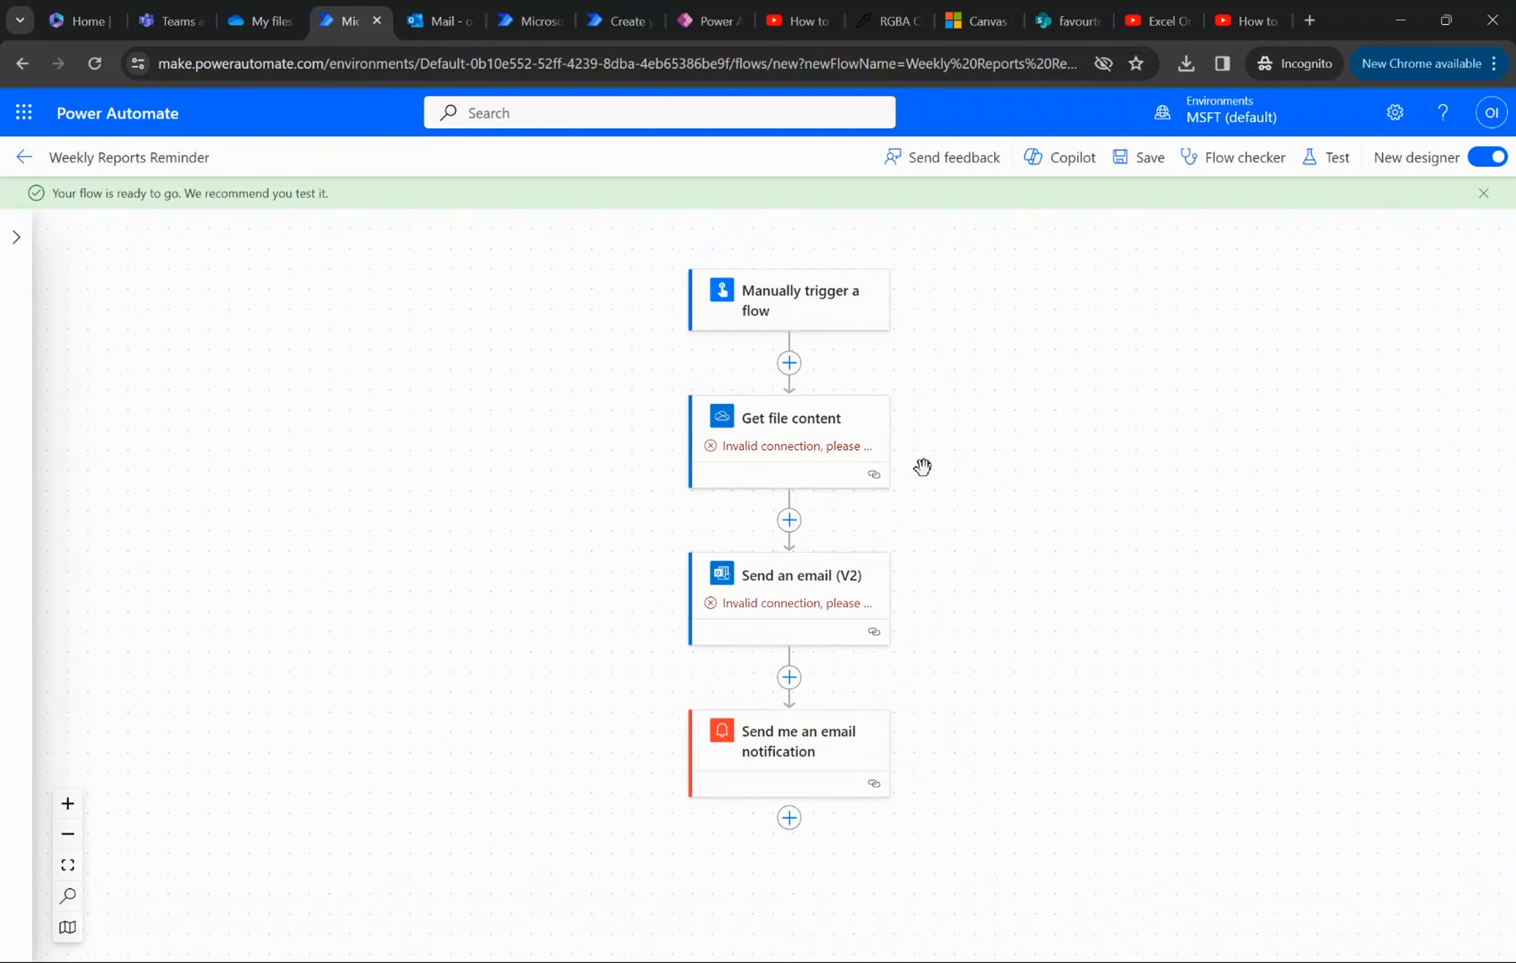
pyautogui.click(800, 461)
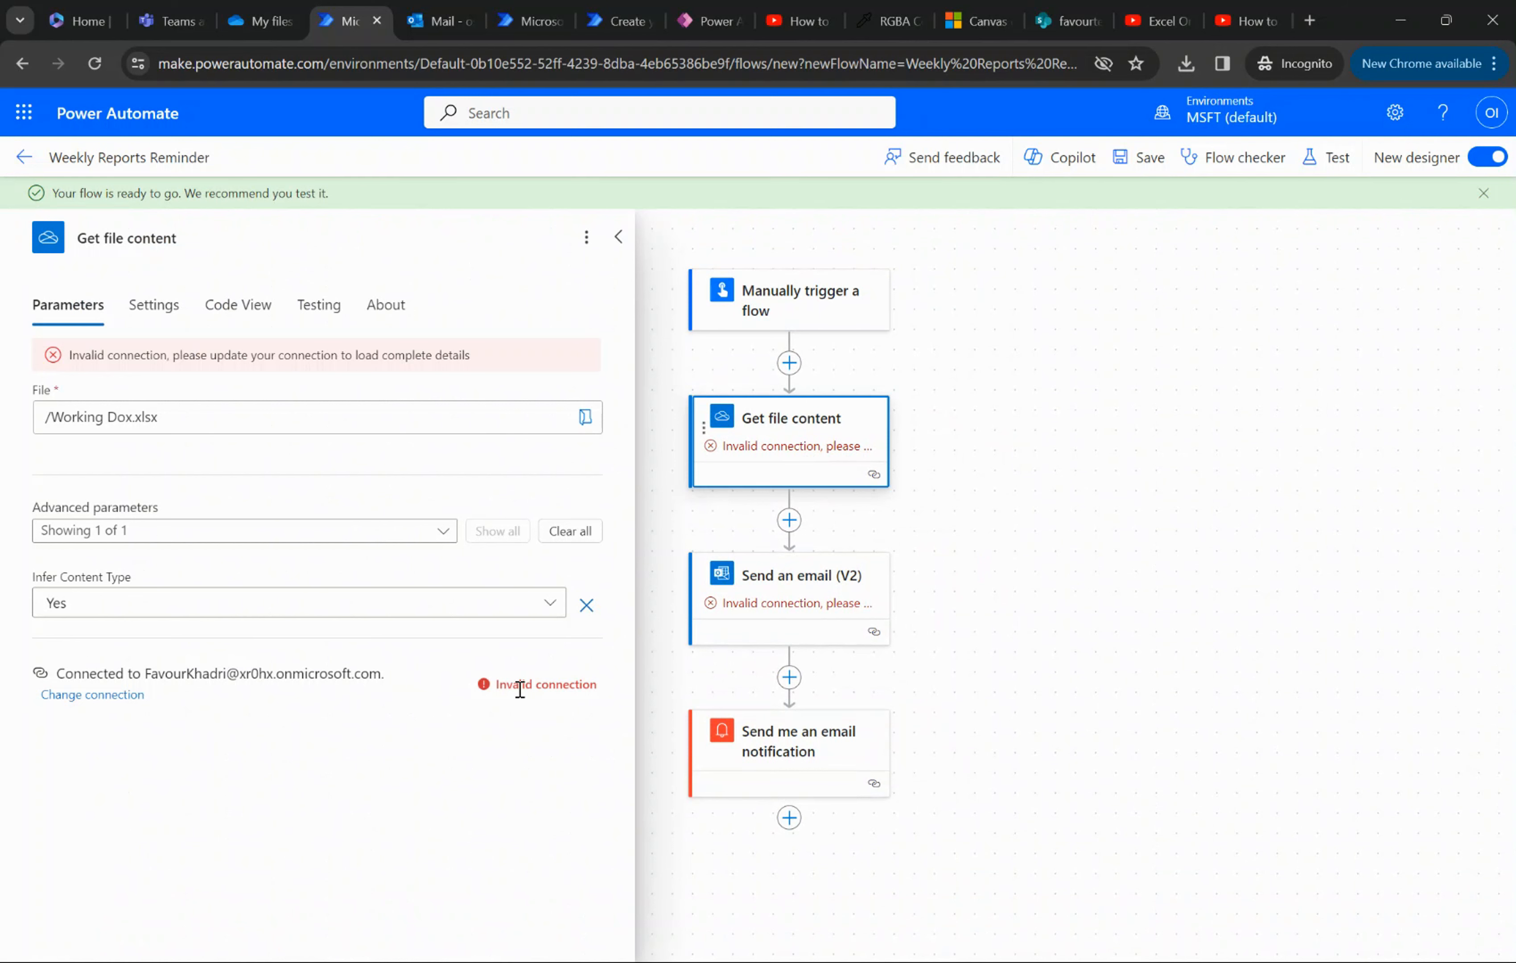
# - Test the flow manually with the OneDrive for Business, Office 365 Outlook and Notifications connections, and run it
pyautogui.click(1328, 157)
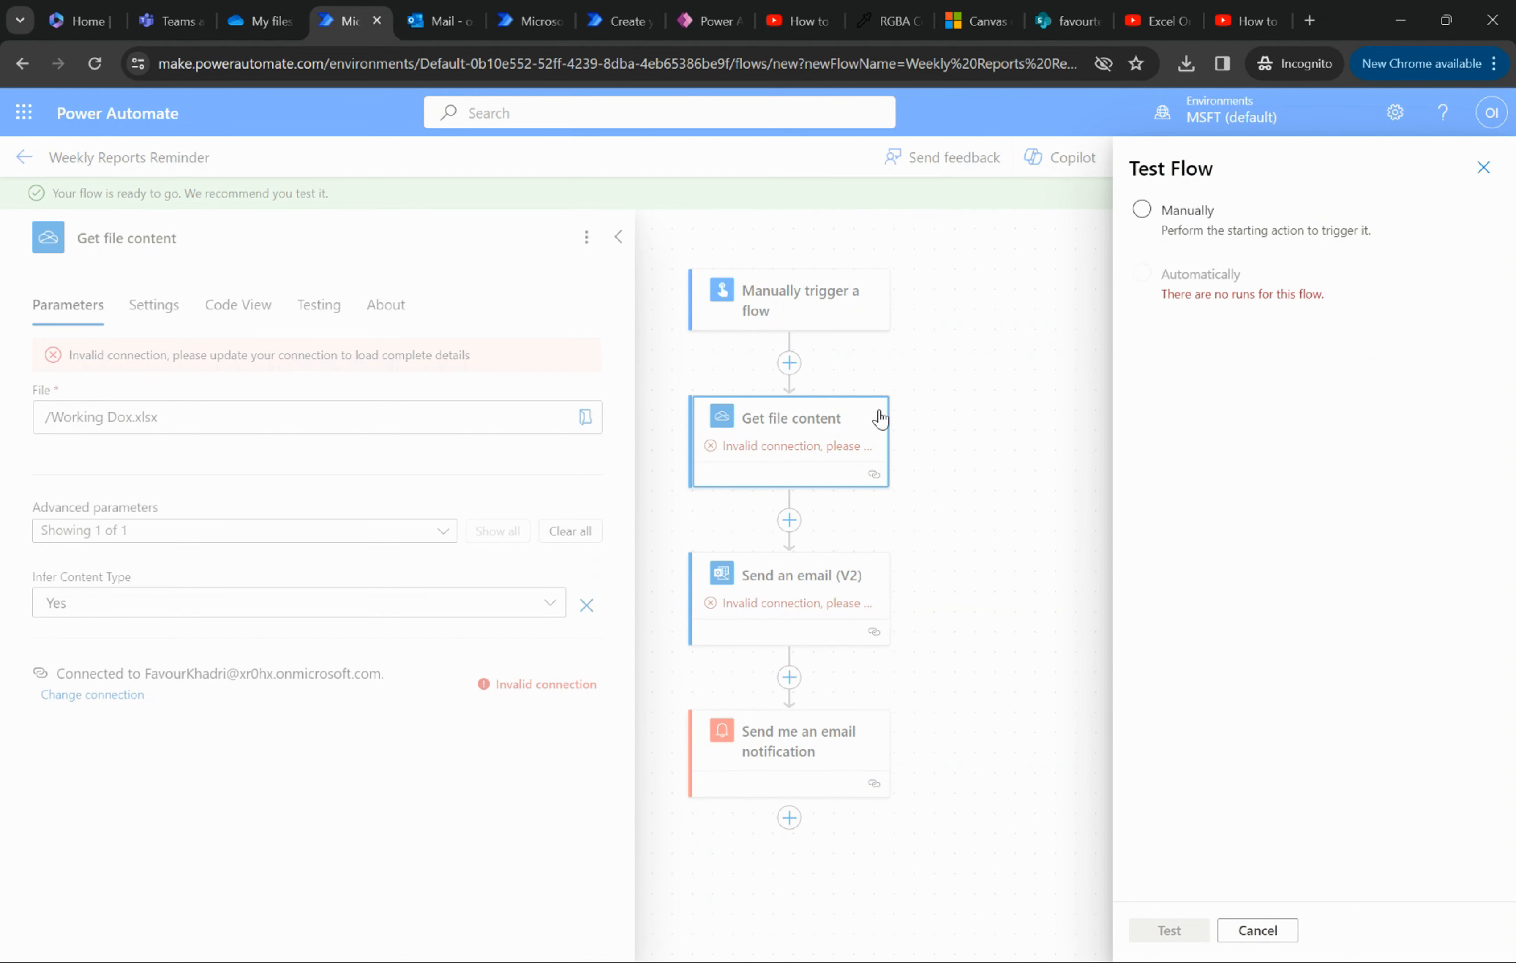
pyautogui.click(1142, 210)
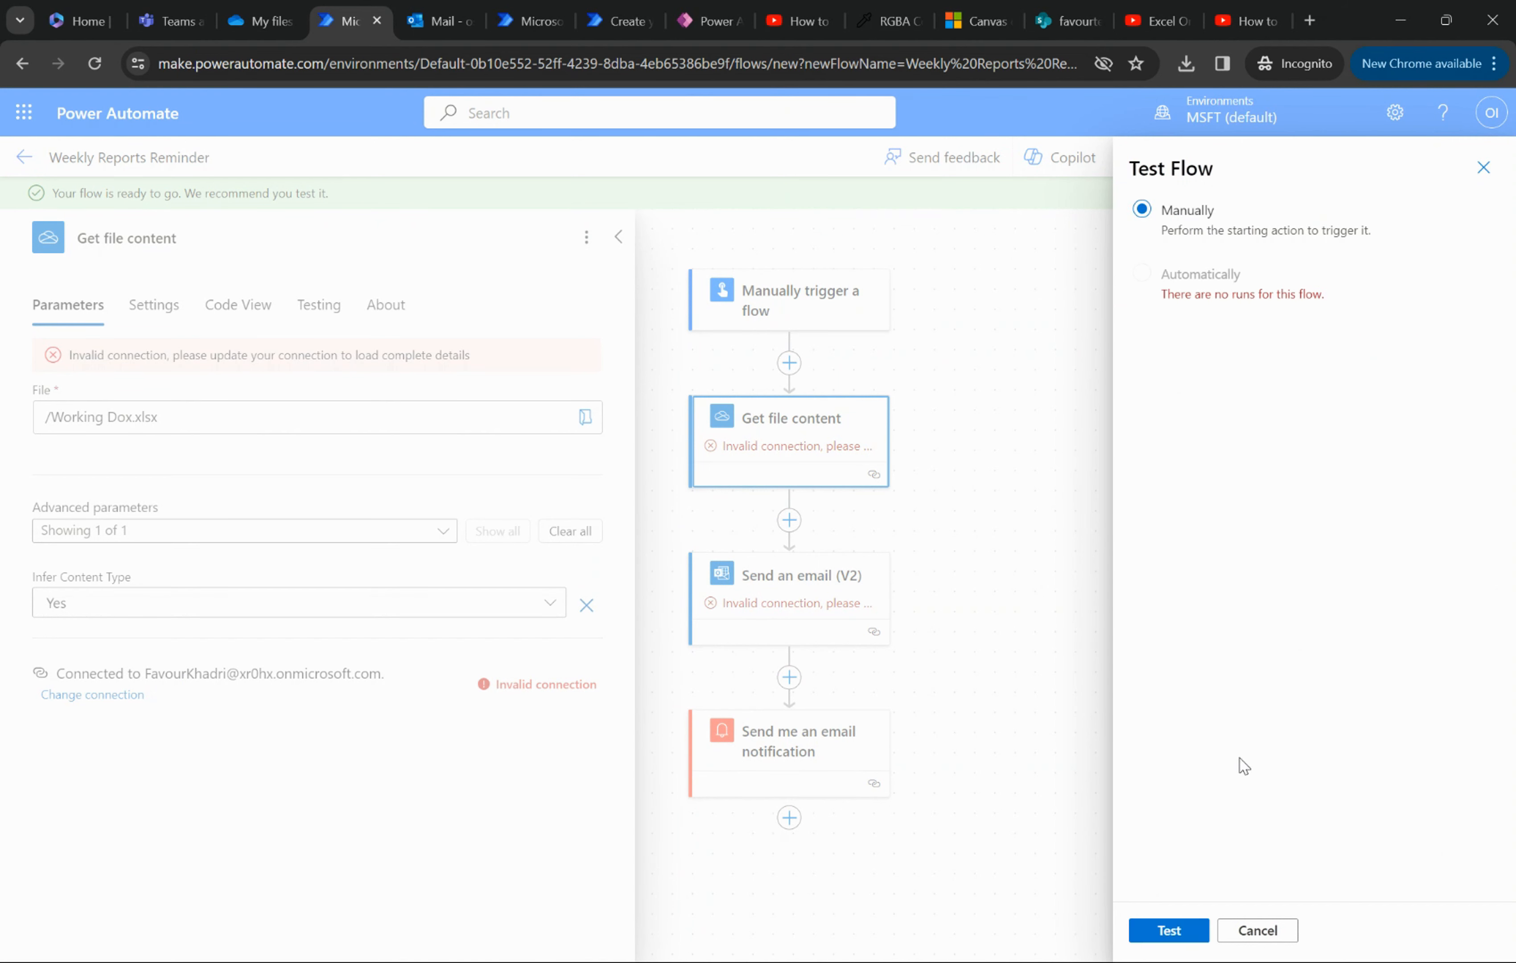
pyautogui.click(1170, 930)
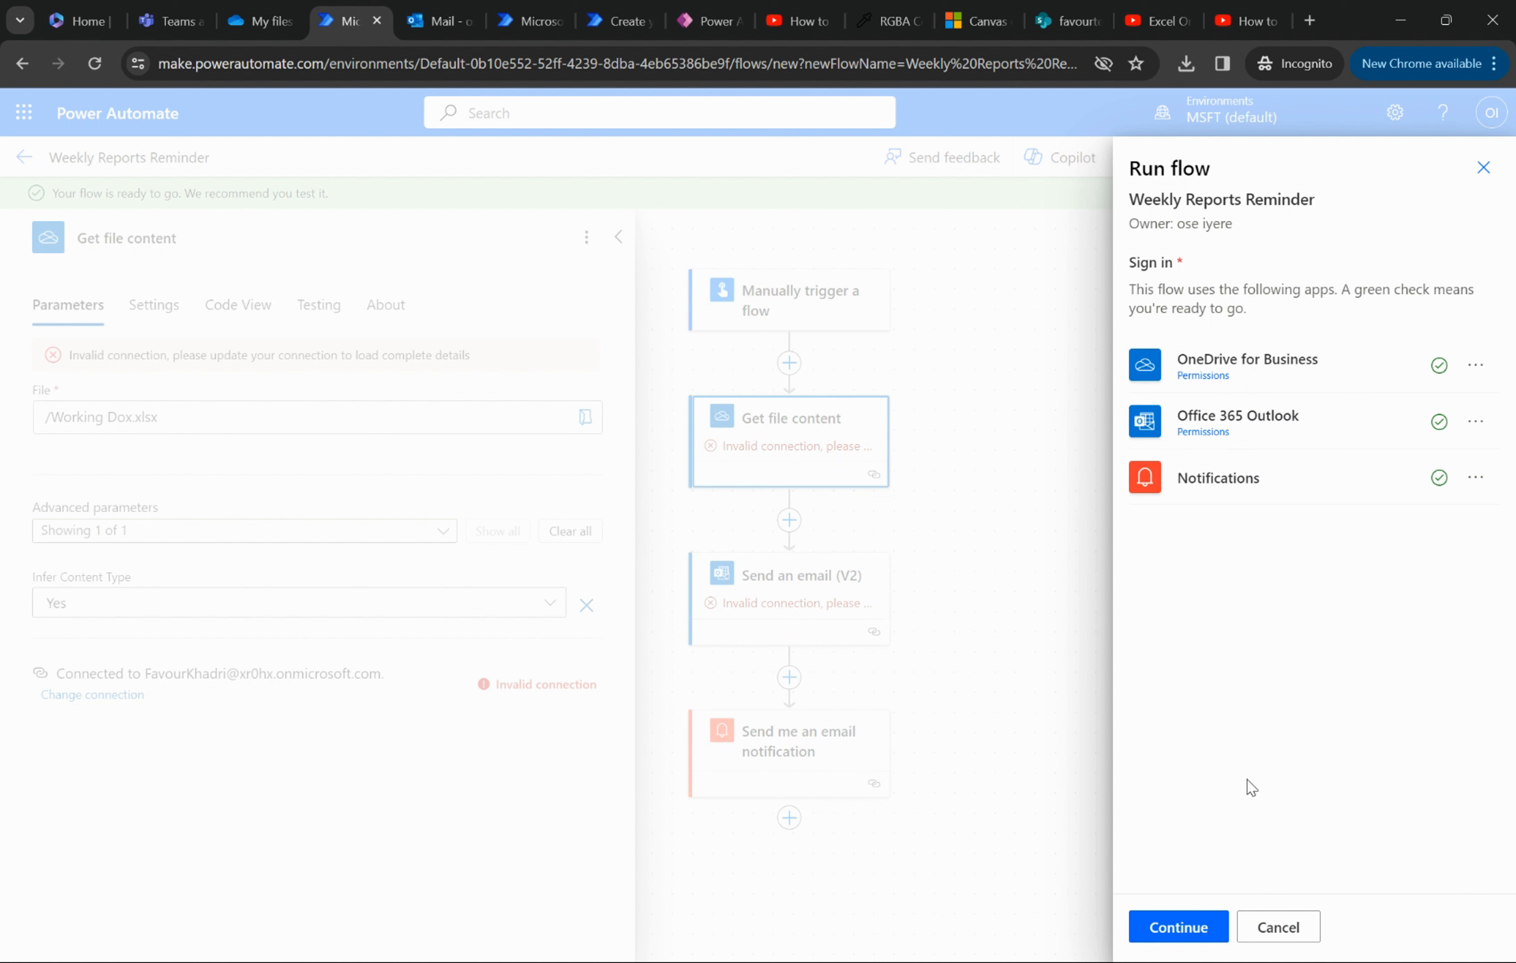
pyautogui.click(1182, 927)
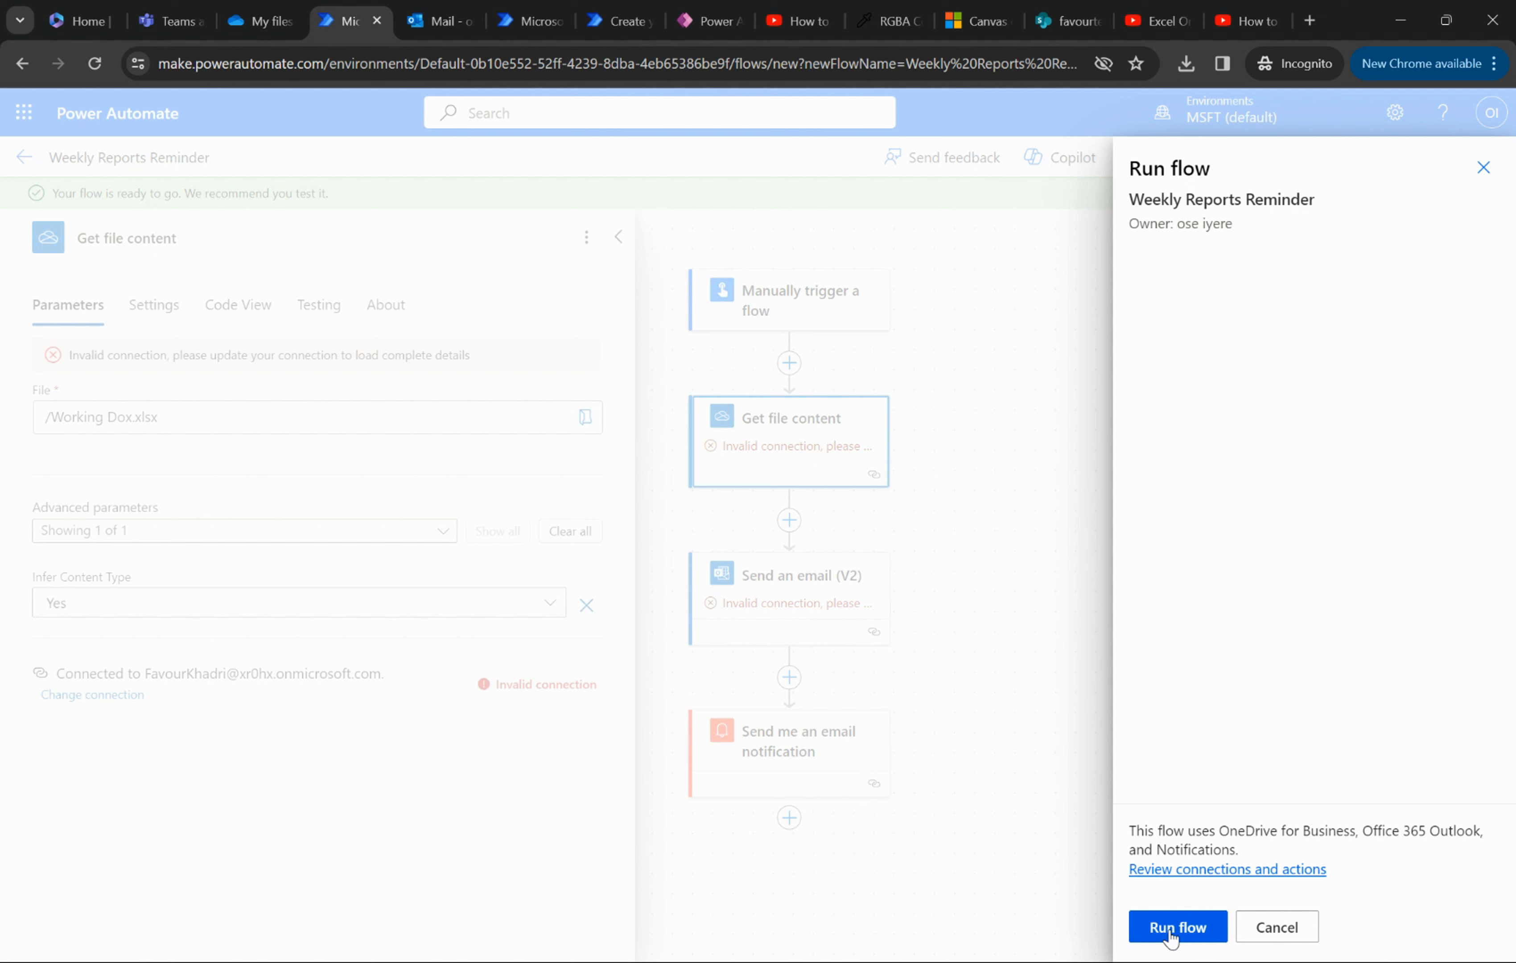
pyautogui.click(1170, 934)
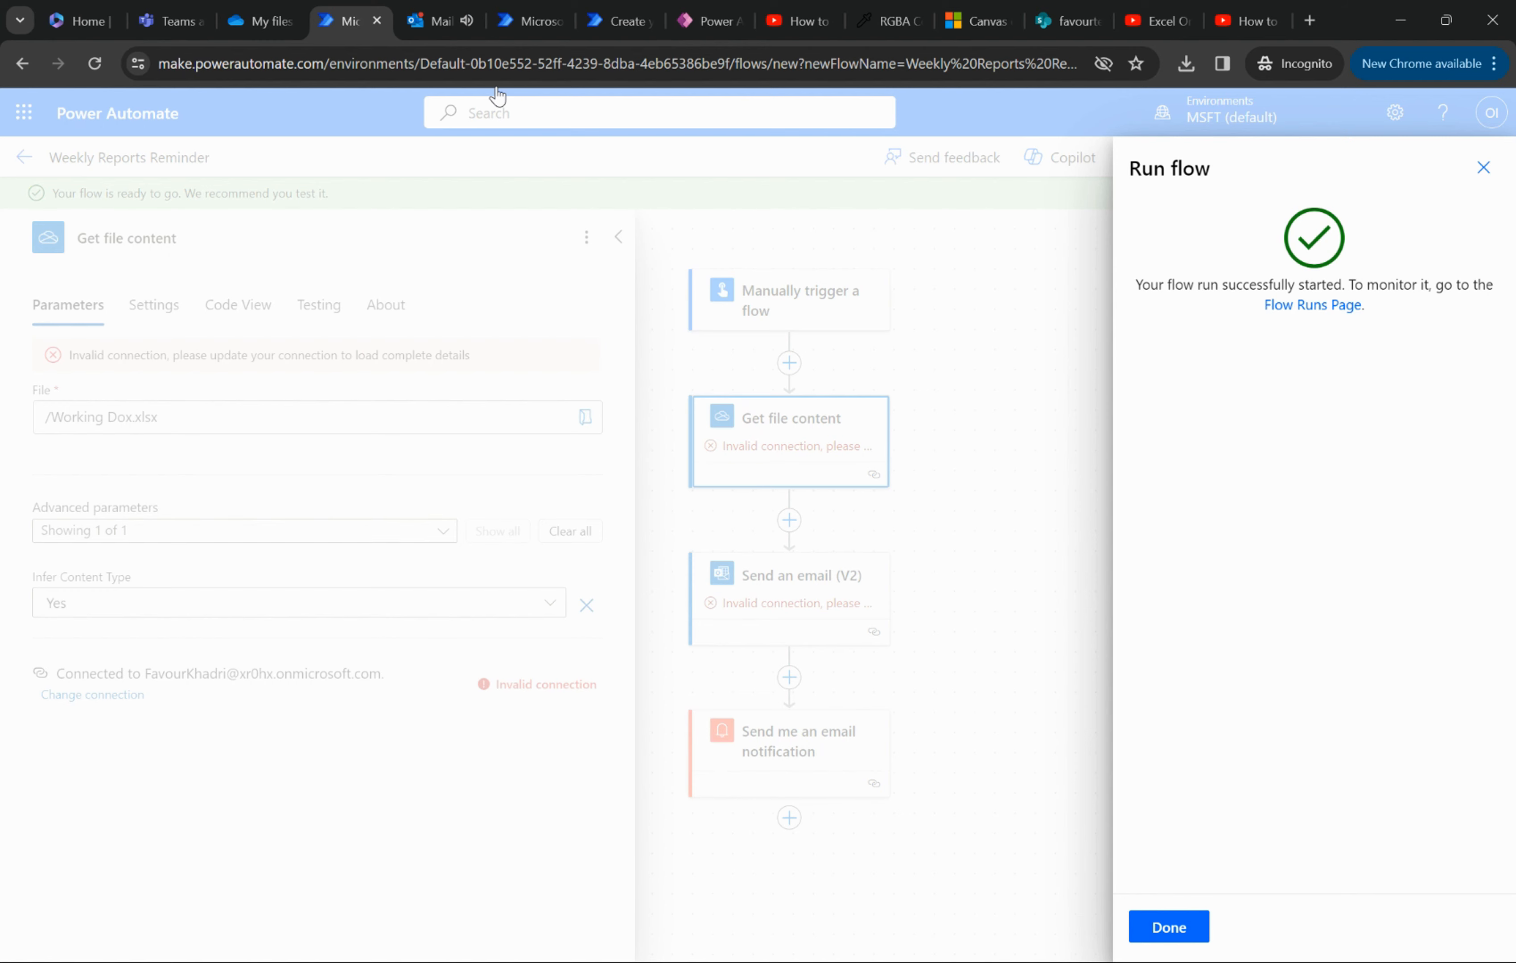
# - Switch to the Outlook inbox and open the Weekly Report Reminder email to examine its attachment and body text
pyautogui.click(433, 21)
pyautogui.click(116, 486)
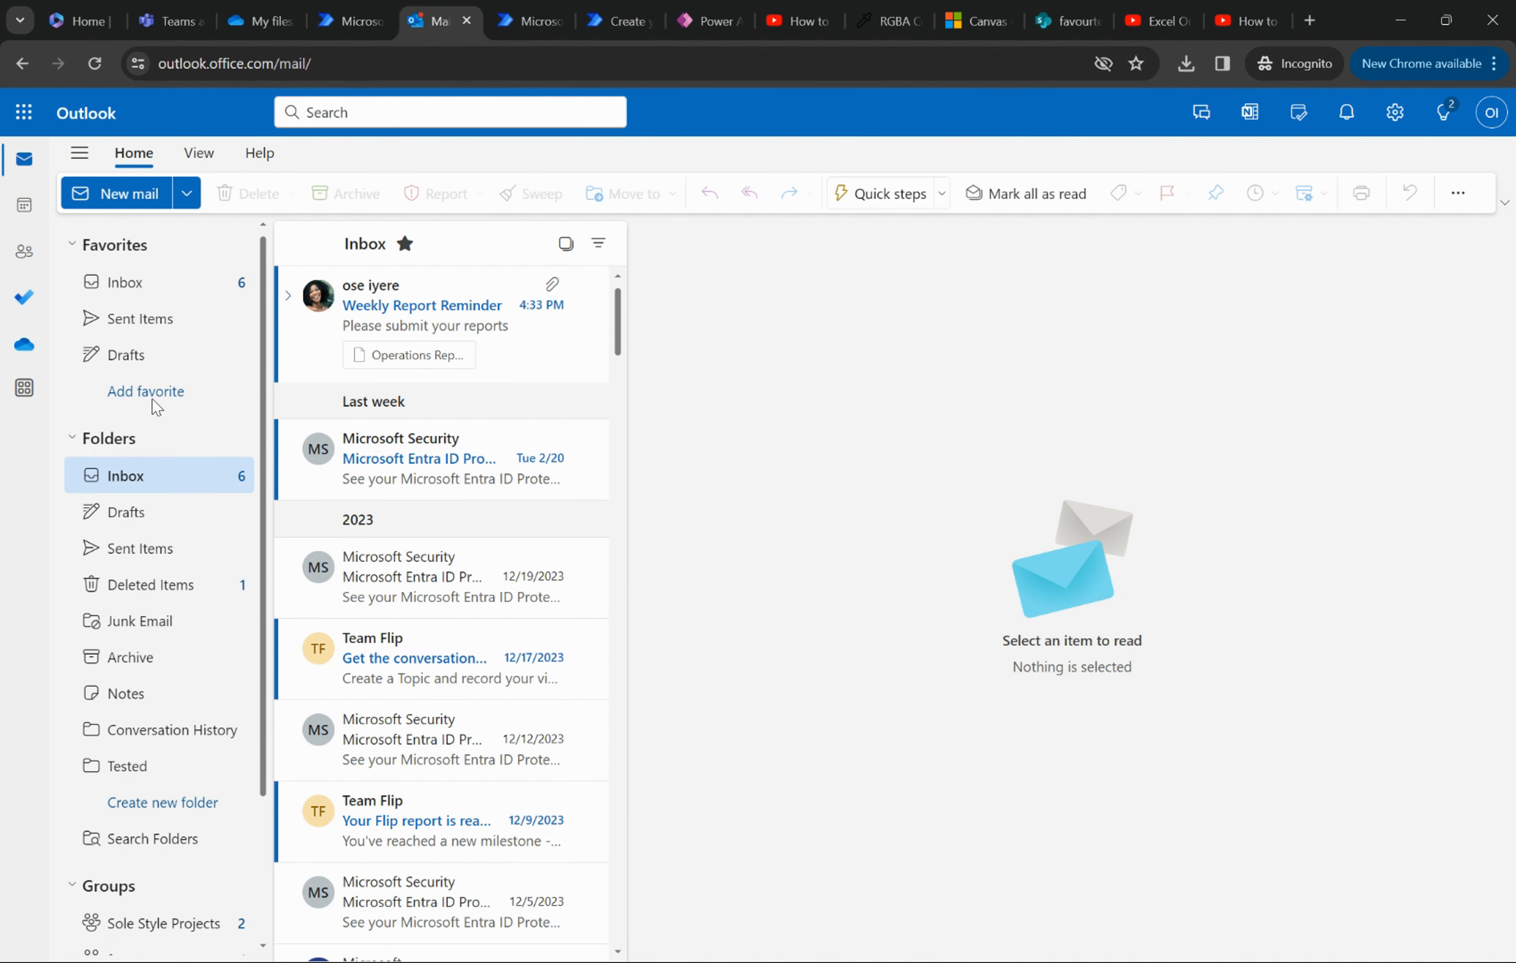
pyautogui.click(399, 309)
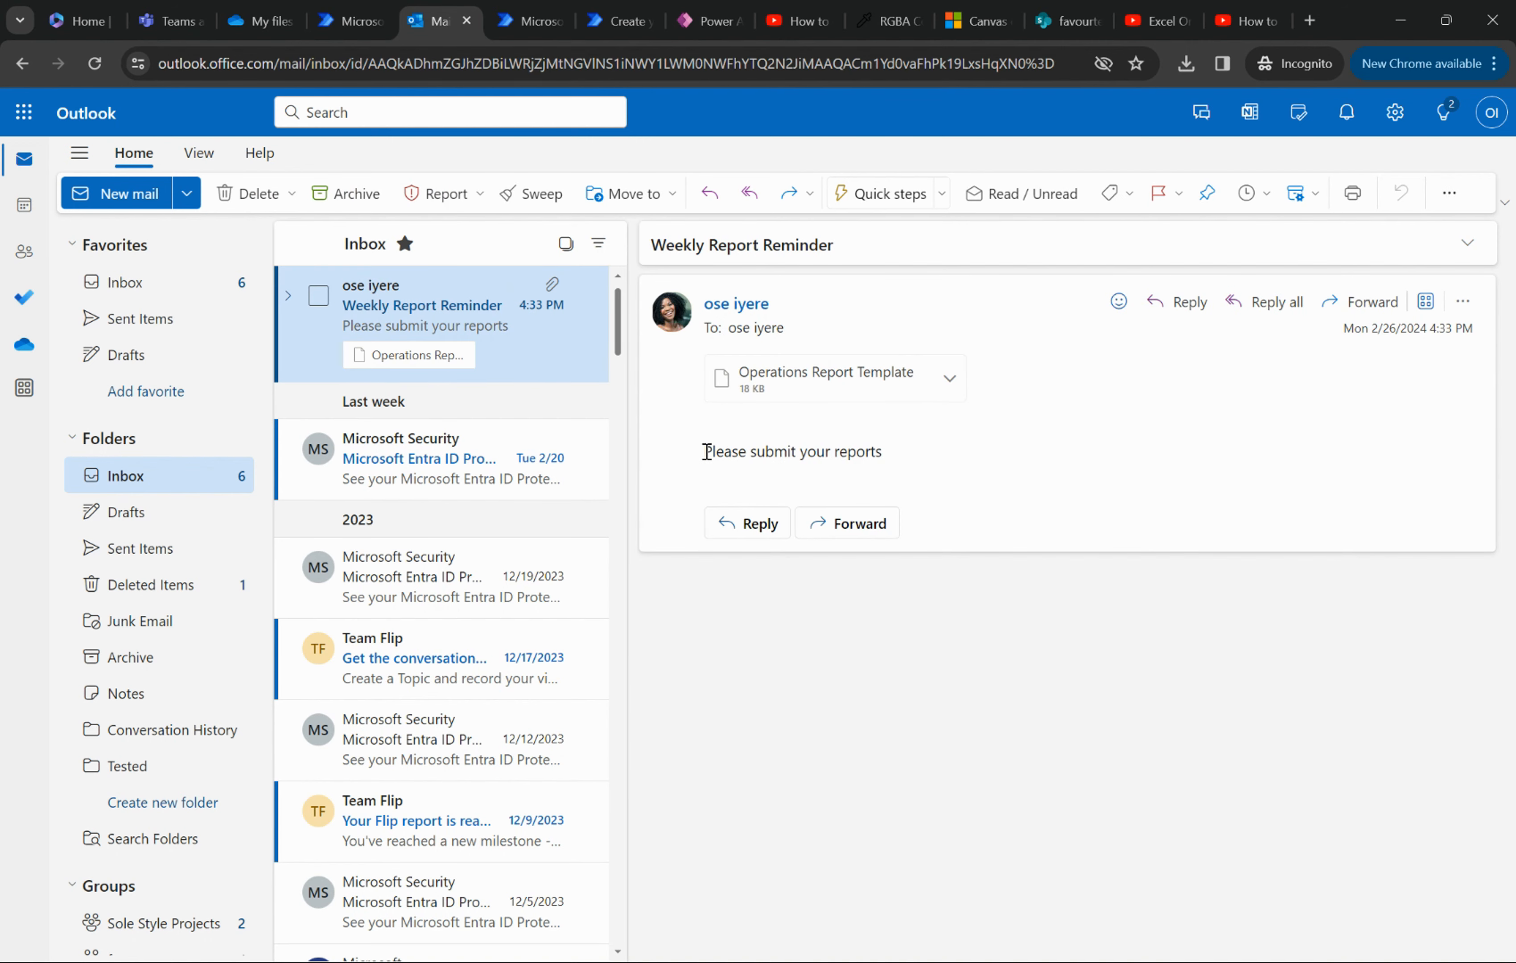
pyautogui.moveTo(705, 451); pyautogui.dragTo(921, 462)
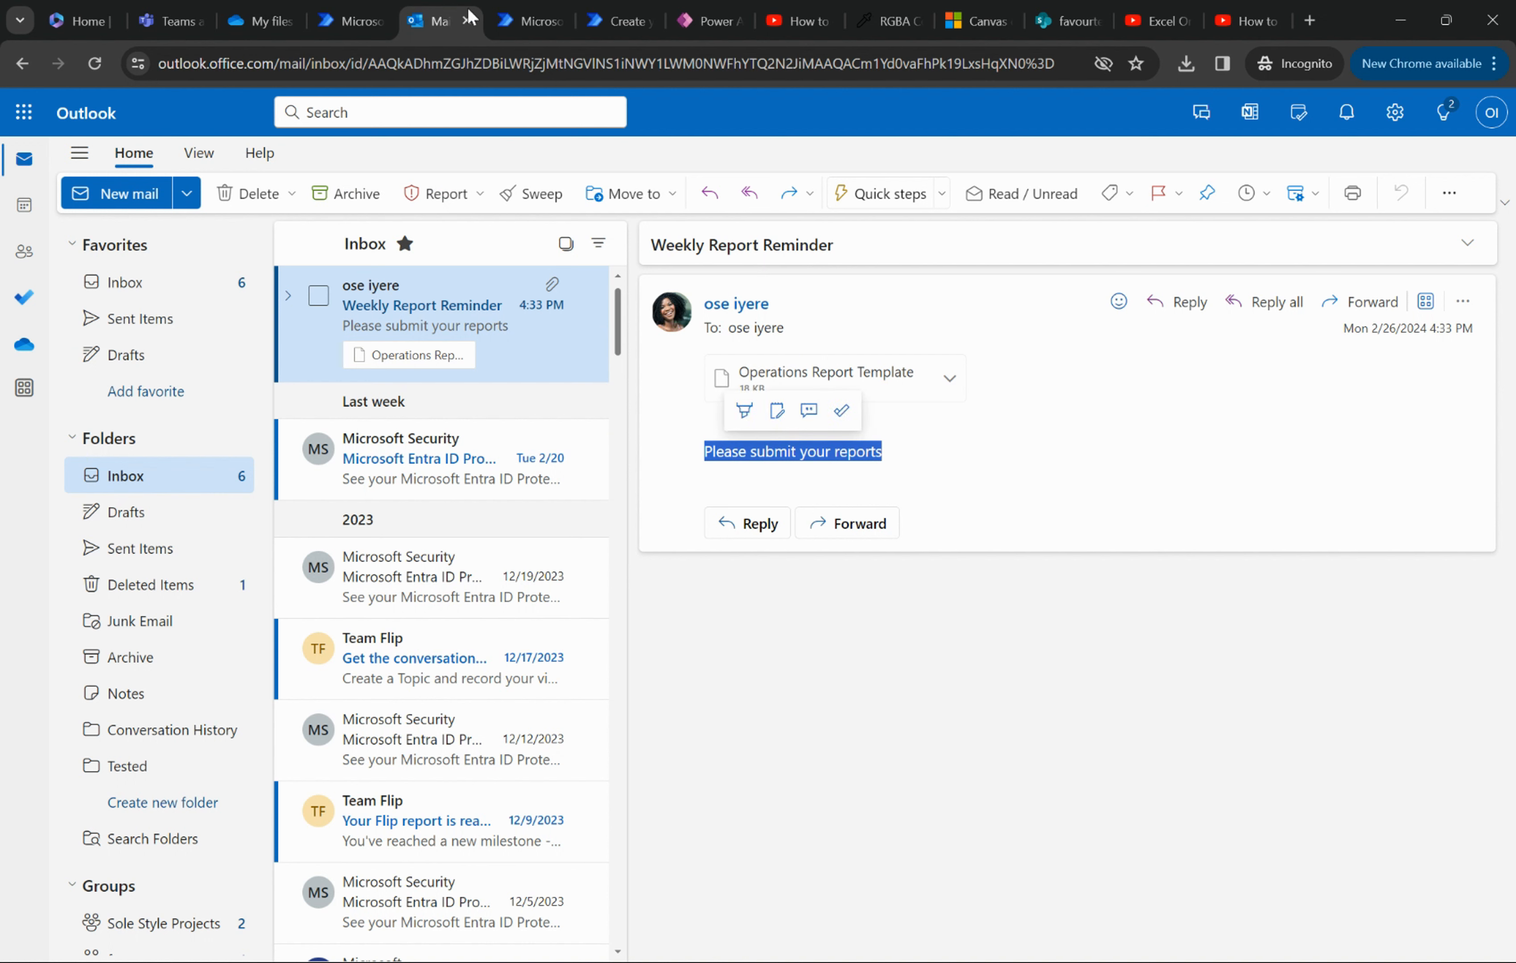
# - Return to Power Automate, close the test run pane, and open the Send me an email notification action to review its subject and body
pyautogui.click(353, 9)
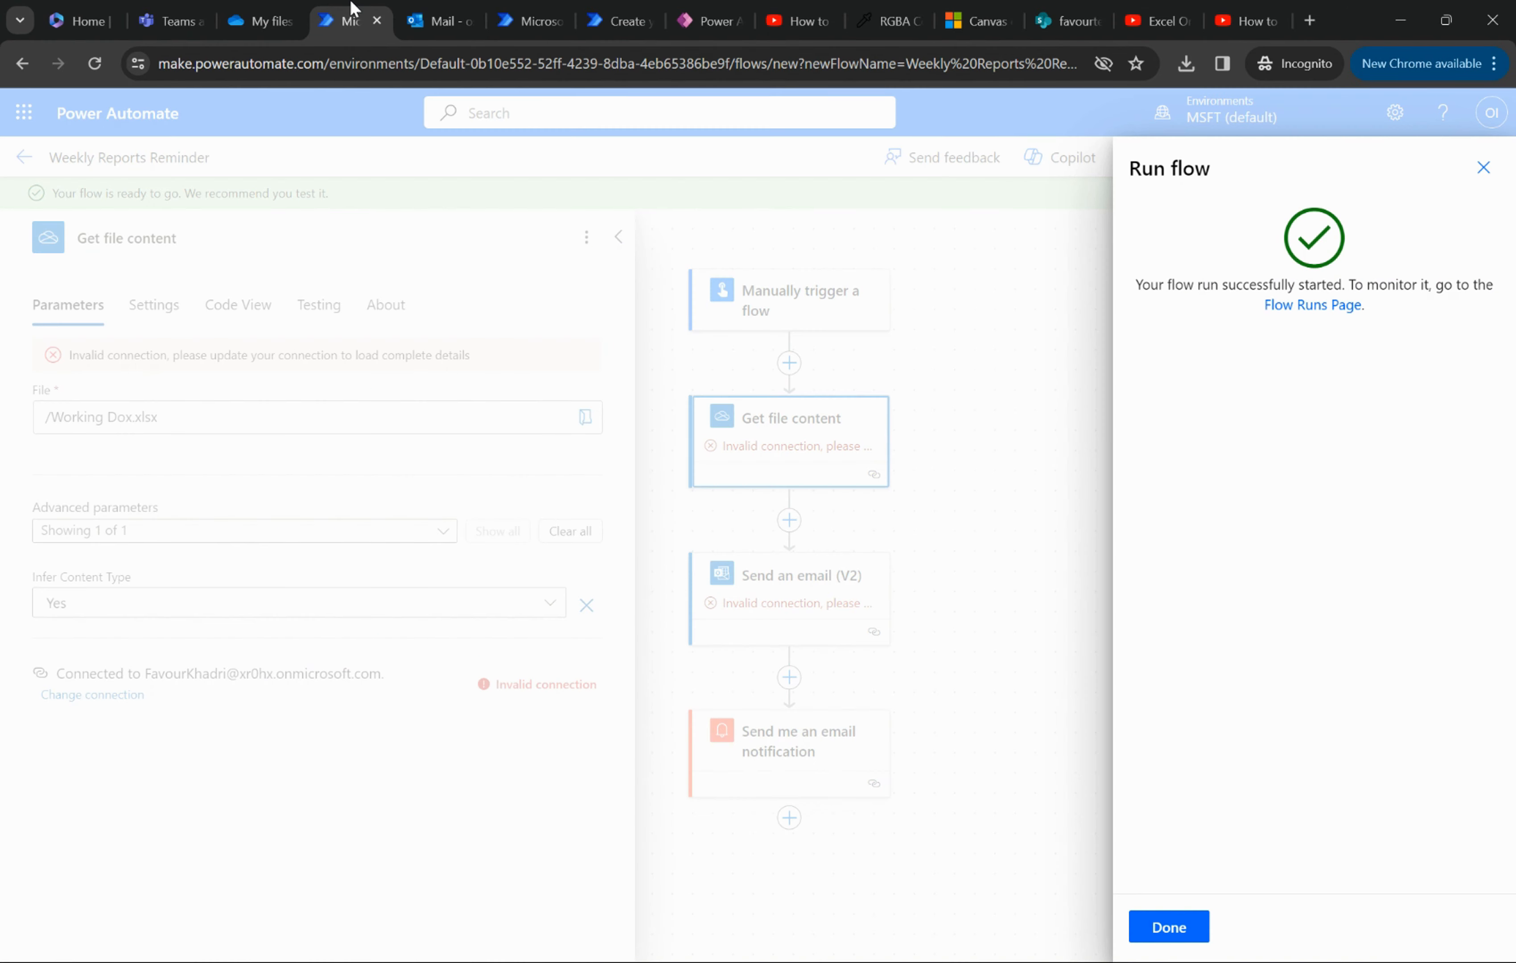
pyautogui.click(1484, 167)
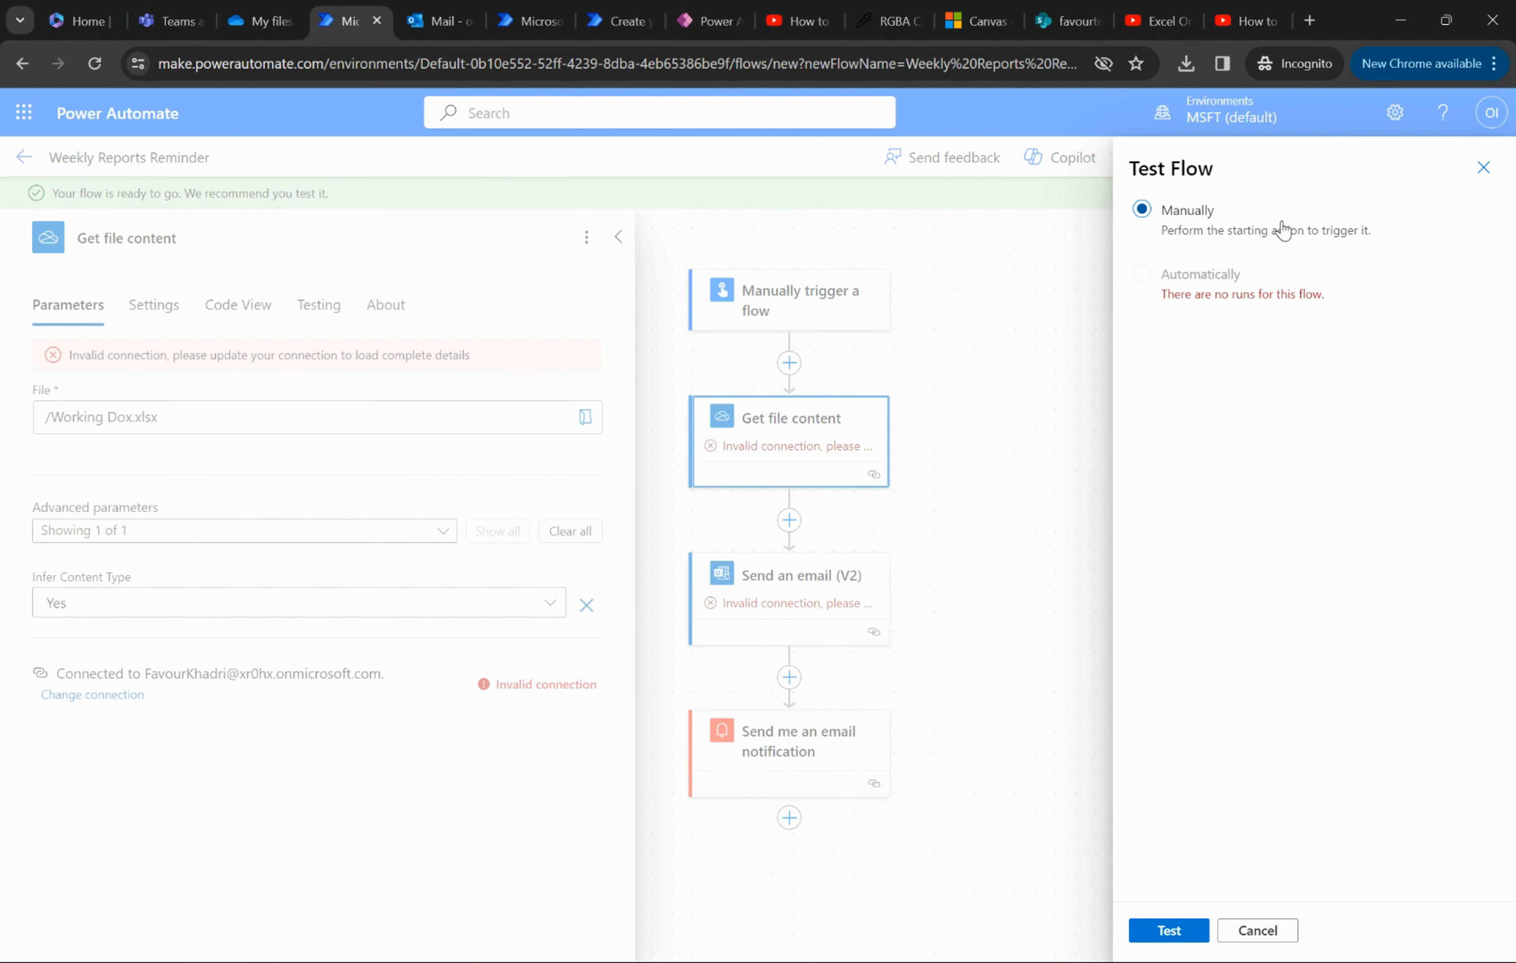
pyautogui.click(1485, 169)
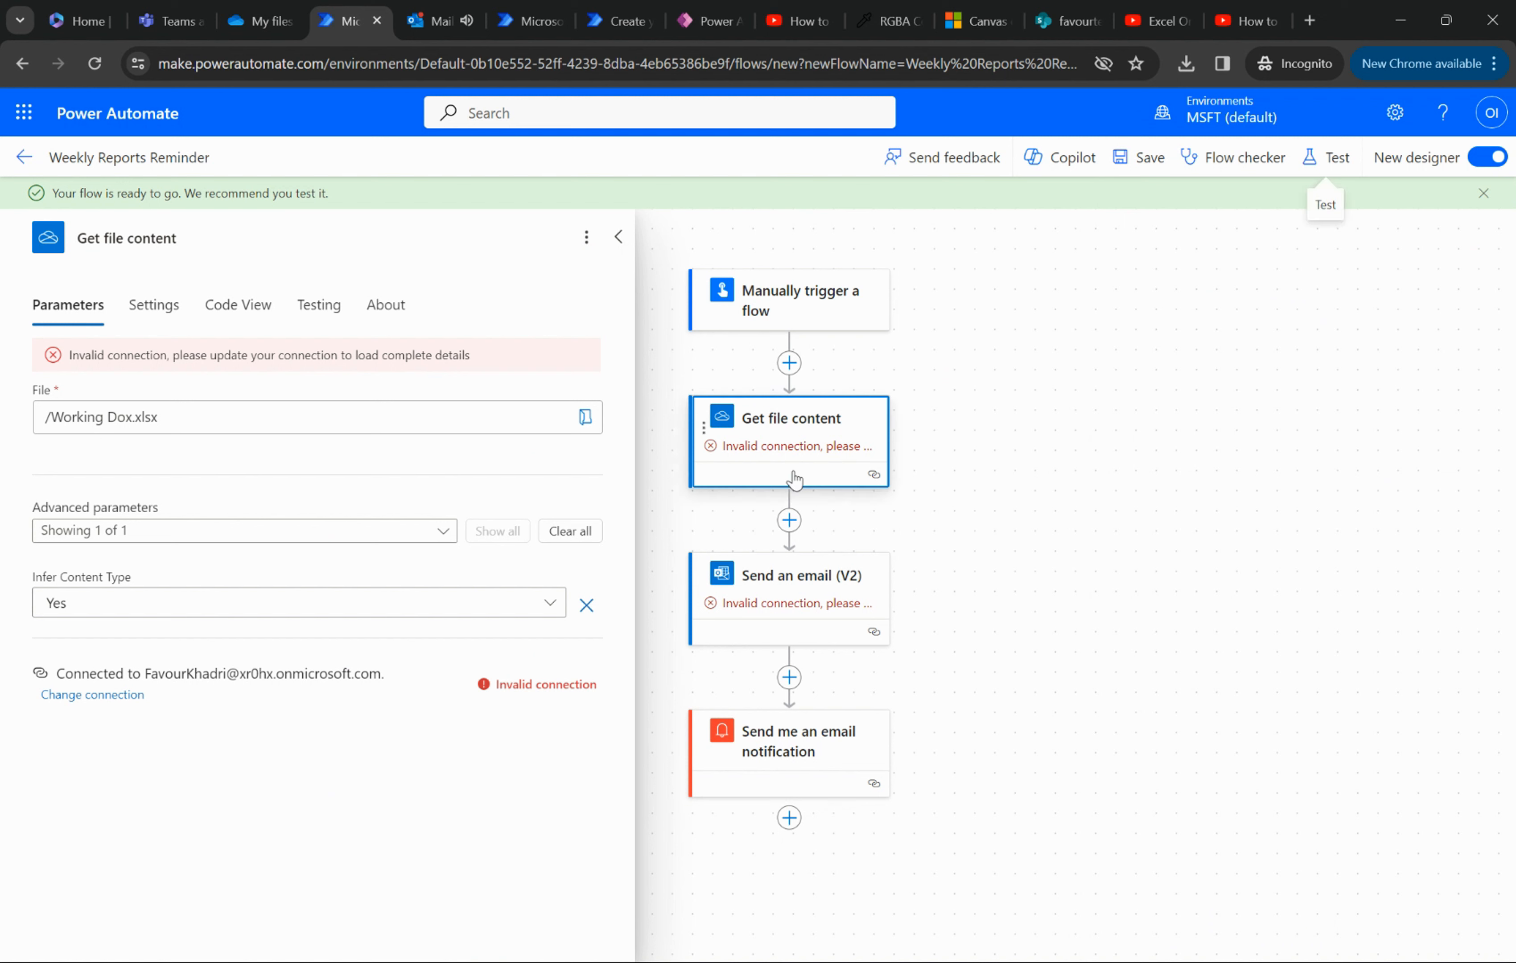
pyautogui.click(786, 744)
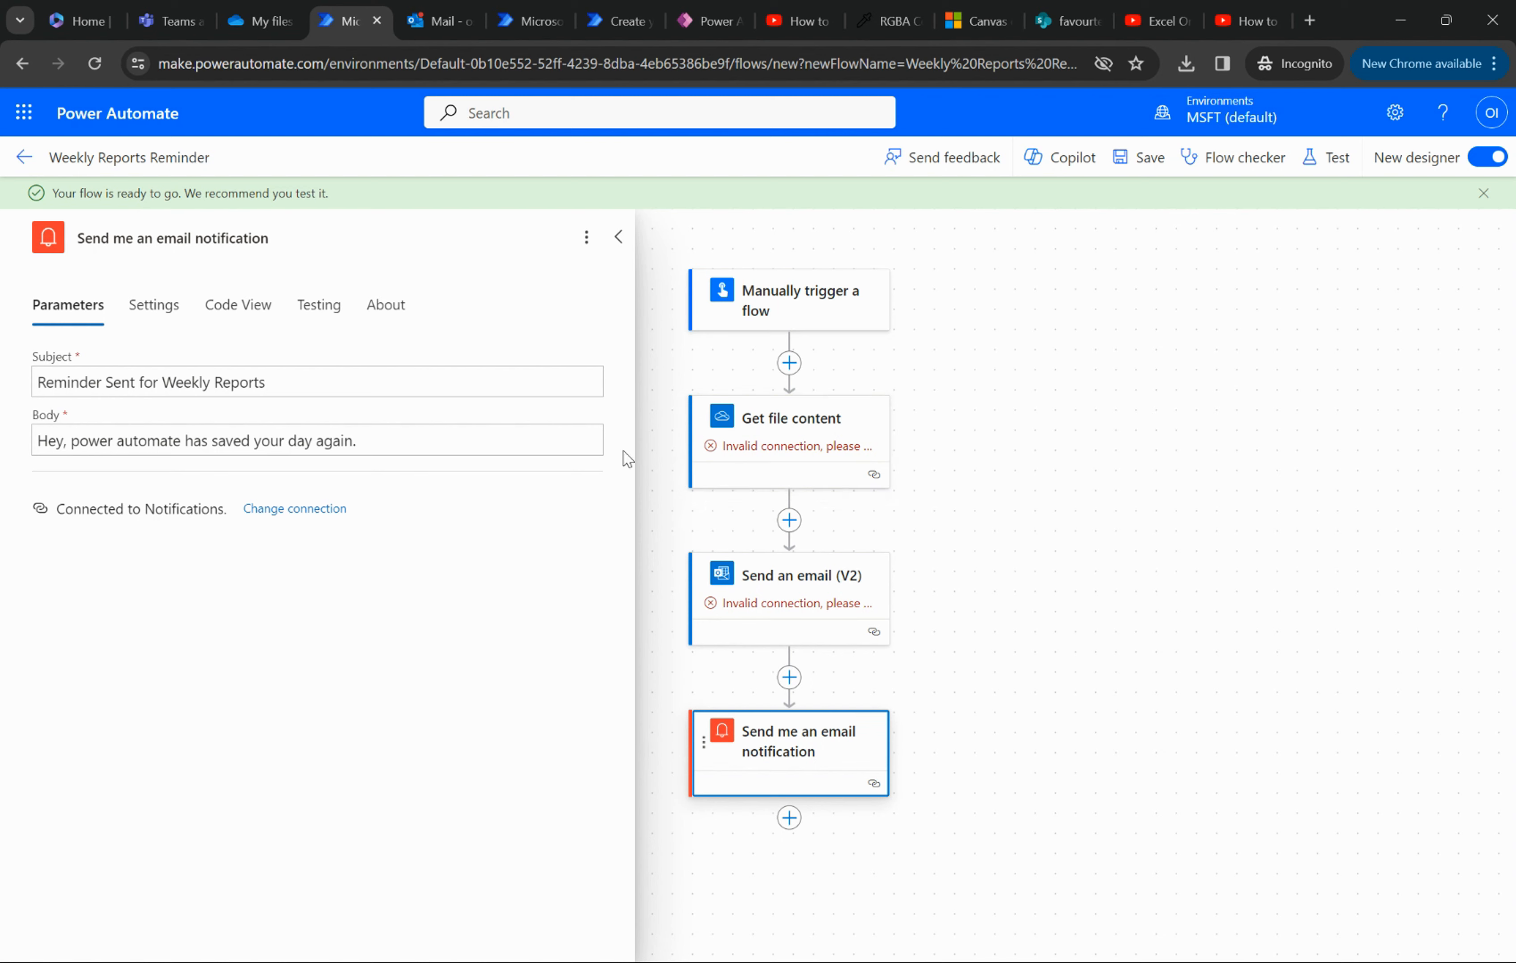
# - Switch to Outlook and open the "Reminder Sent for Weekly Reports" notification email from Microsoft Power Automate
pyautogui.click(438, 21)
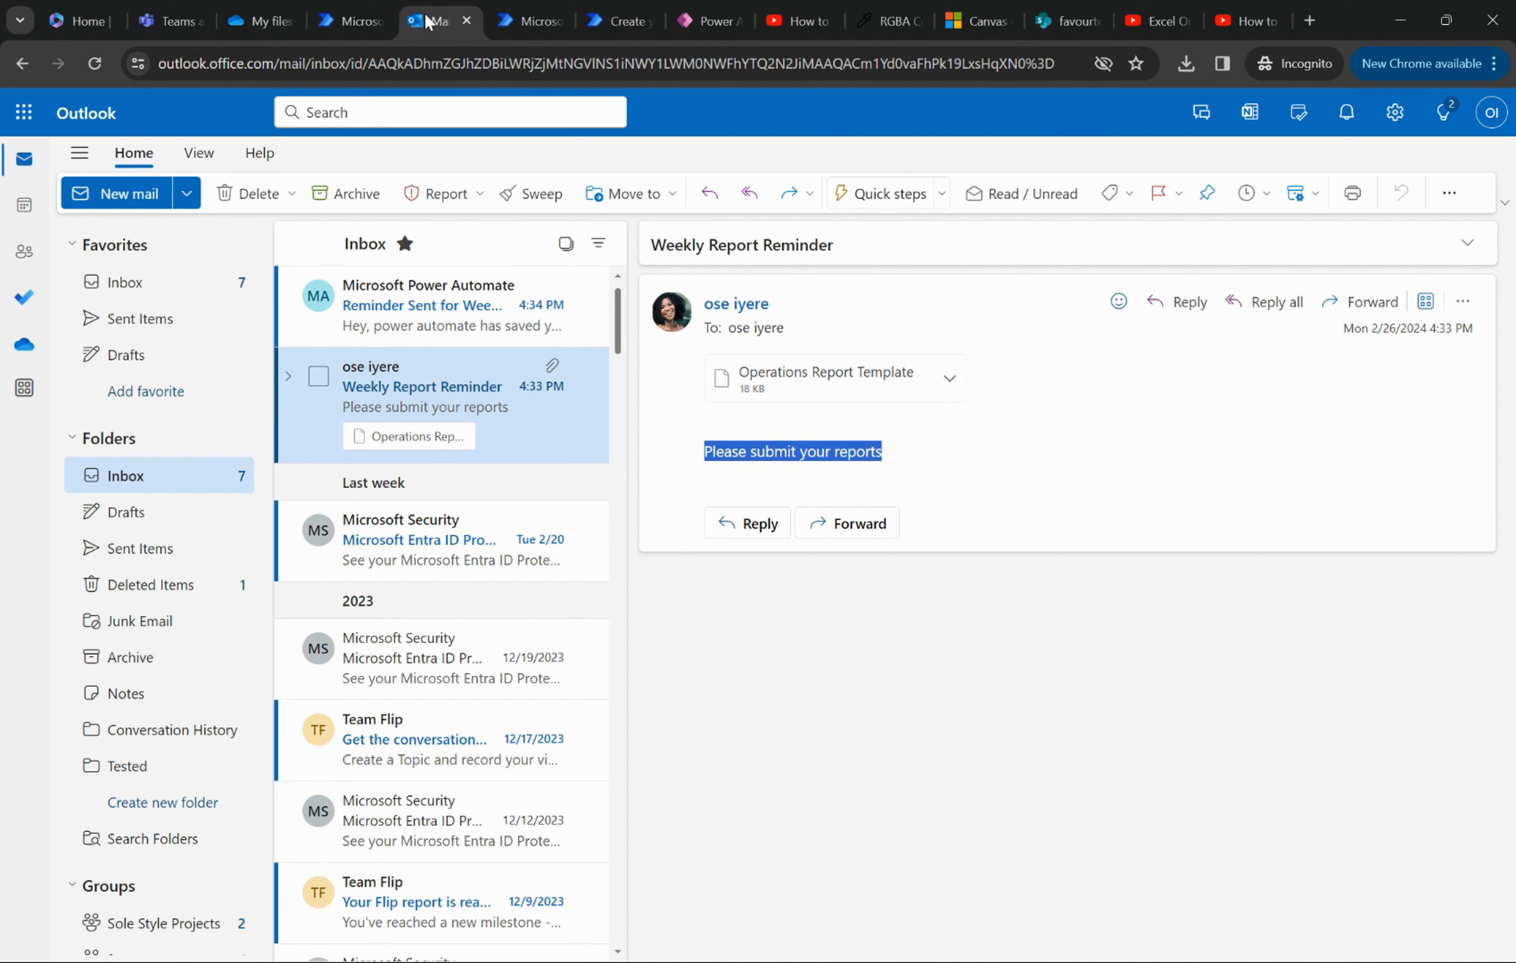
pyautogui.click(408, 312)
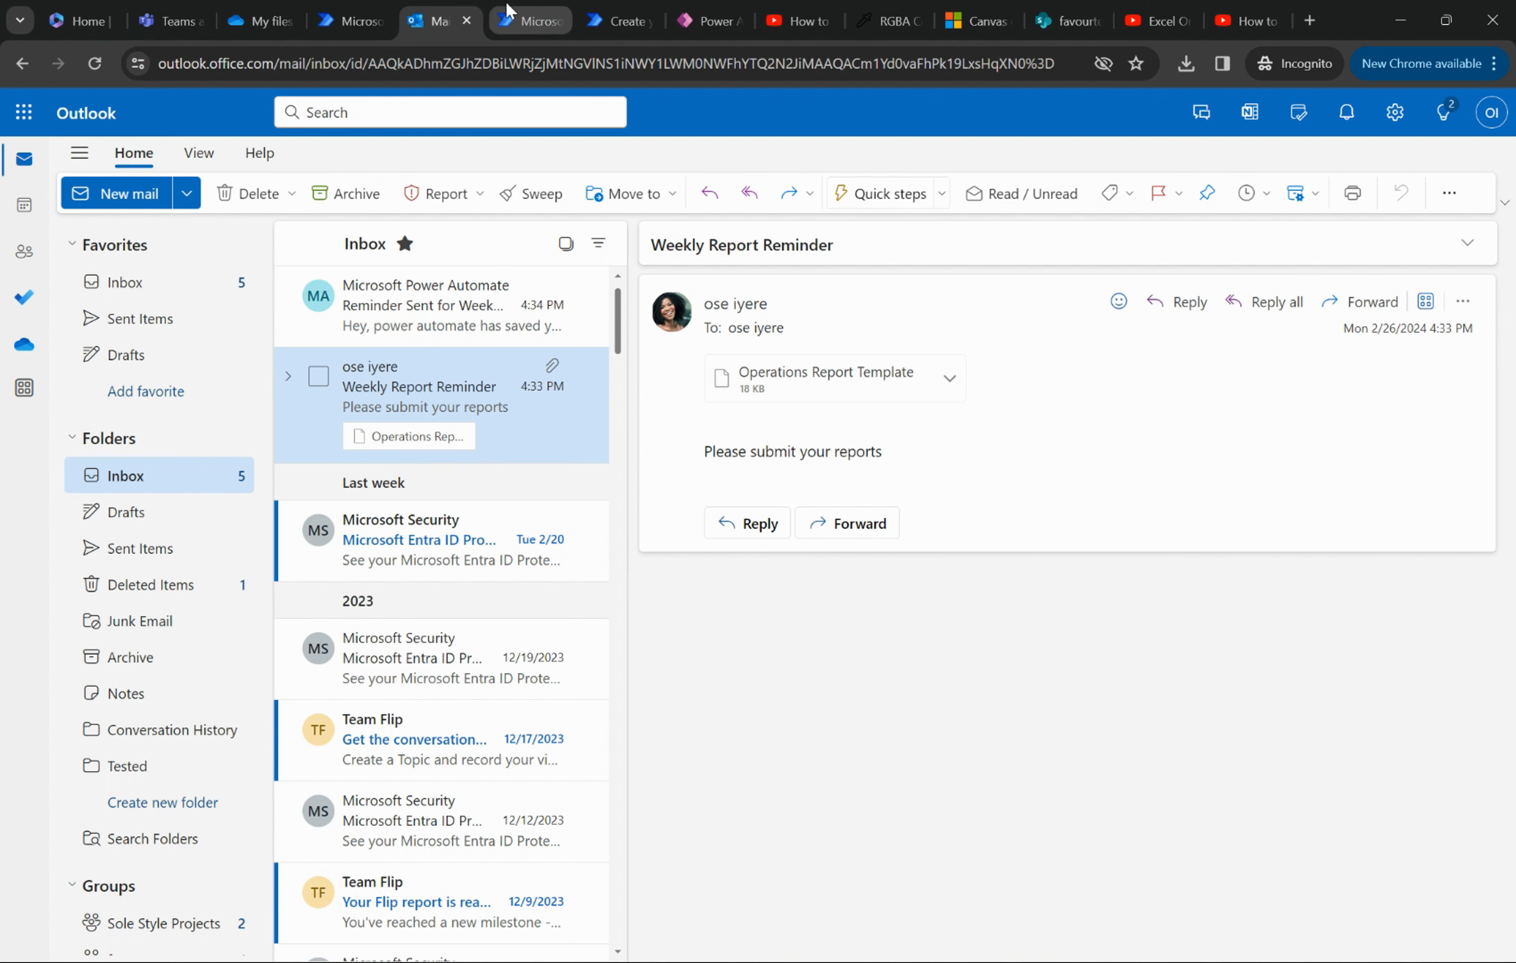
# - Leave the Power Automate flow editor for the flow's details page and dismiss the ready message, opting not to show it again
pyautogui.click(349, 21)
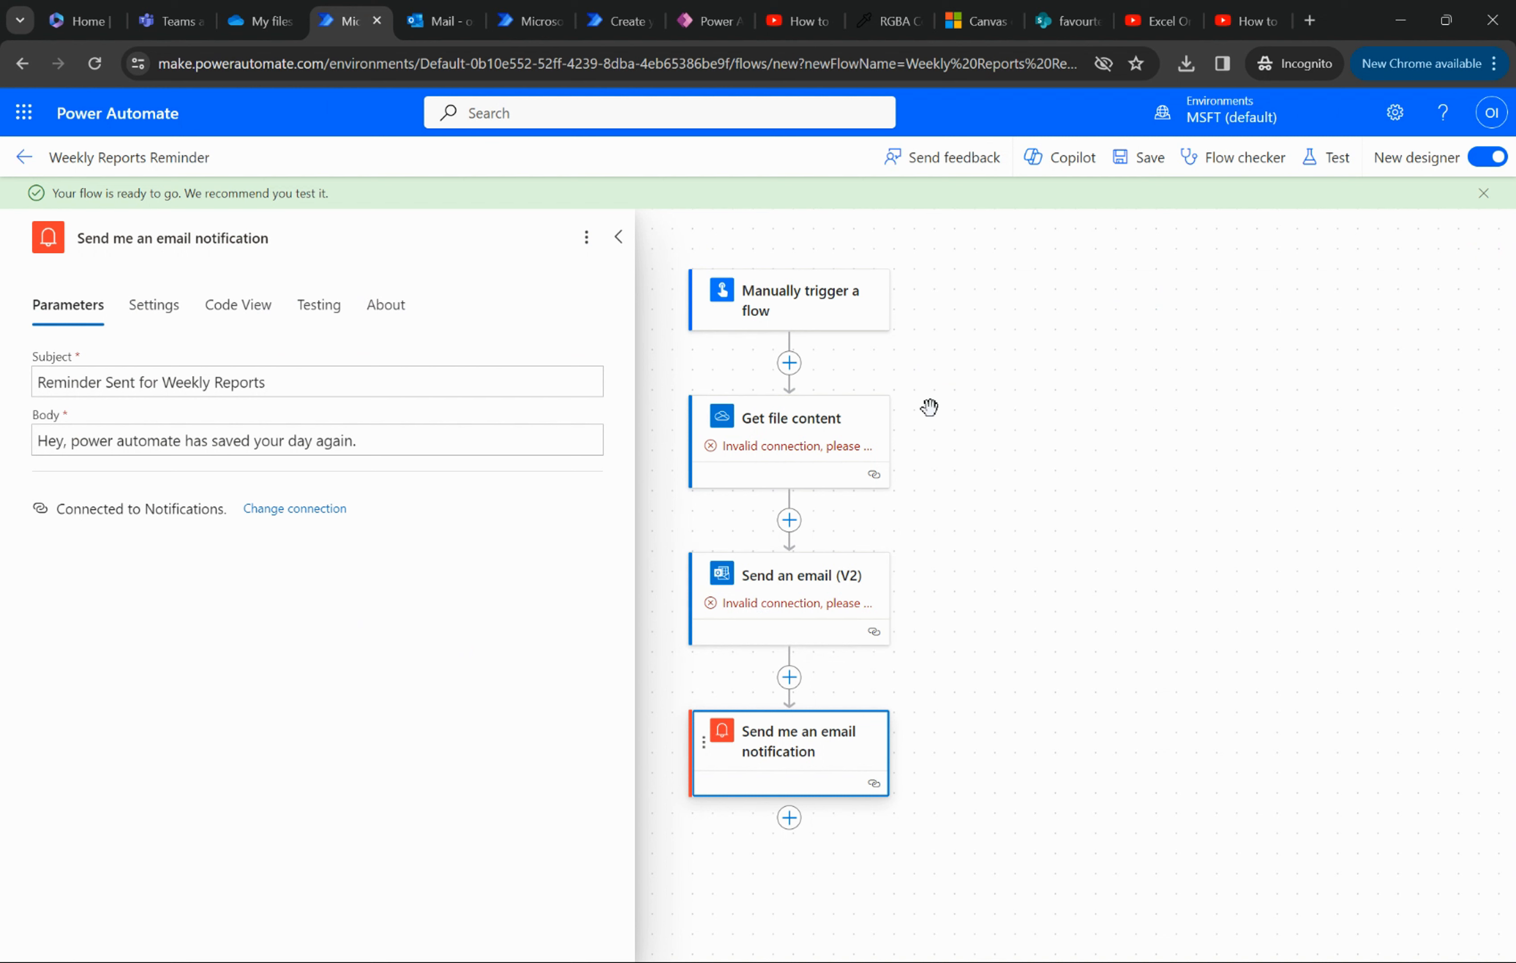
pyautogui.click(21, 158)
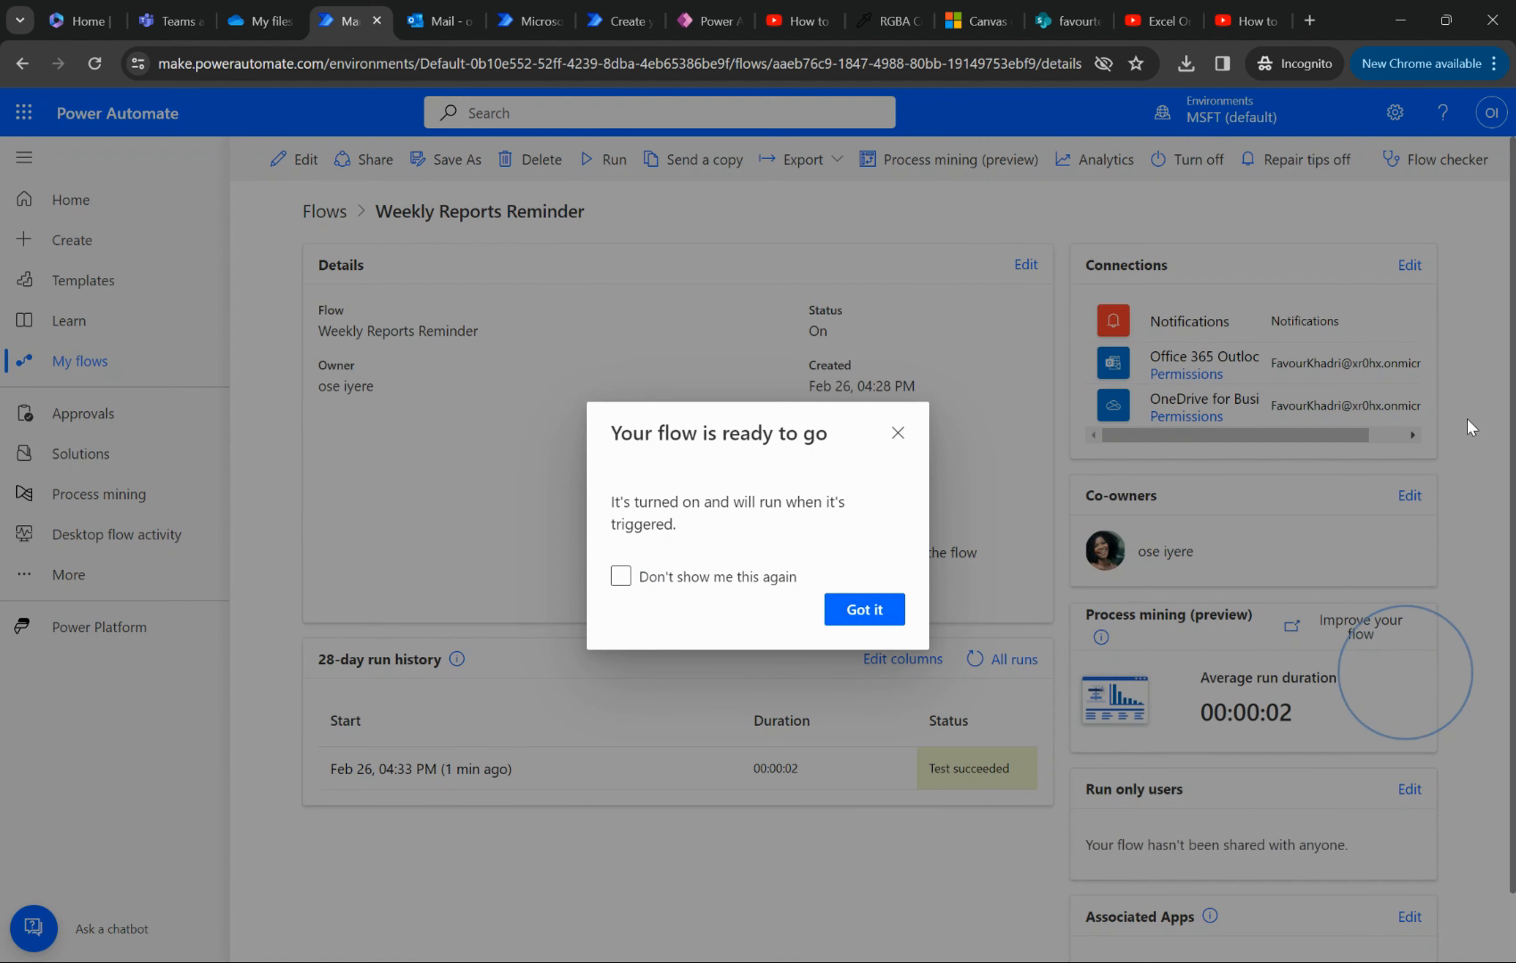
pyautogui.click(621, 678)
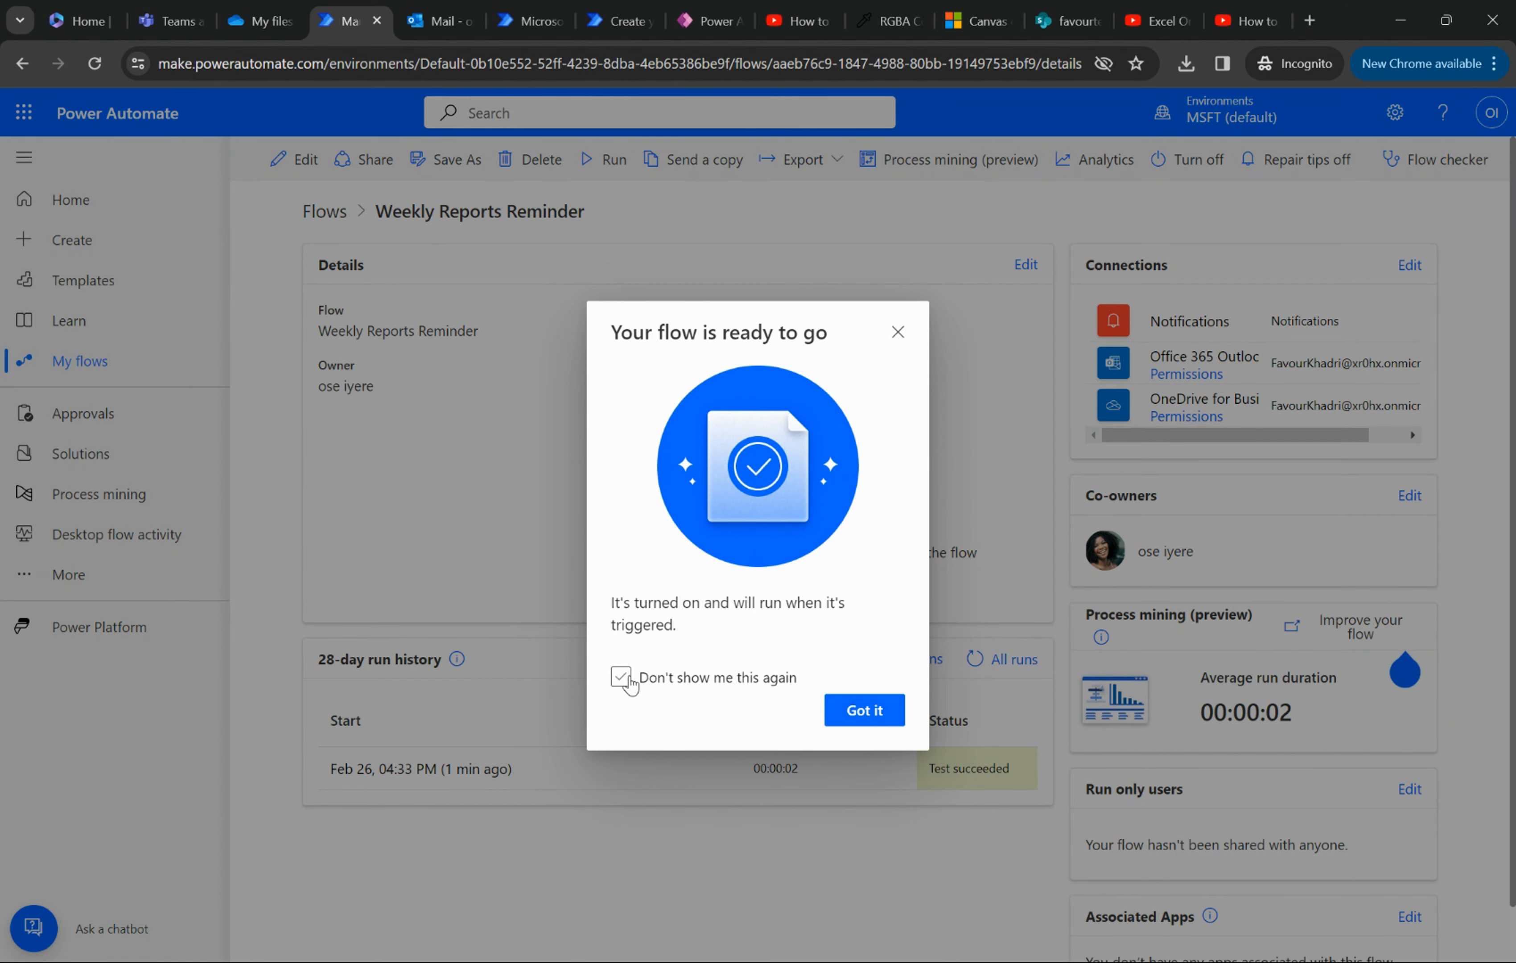
pyautogui.click(621, 678)
pyautogui.click(864, 709)
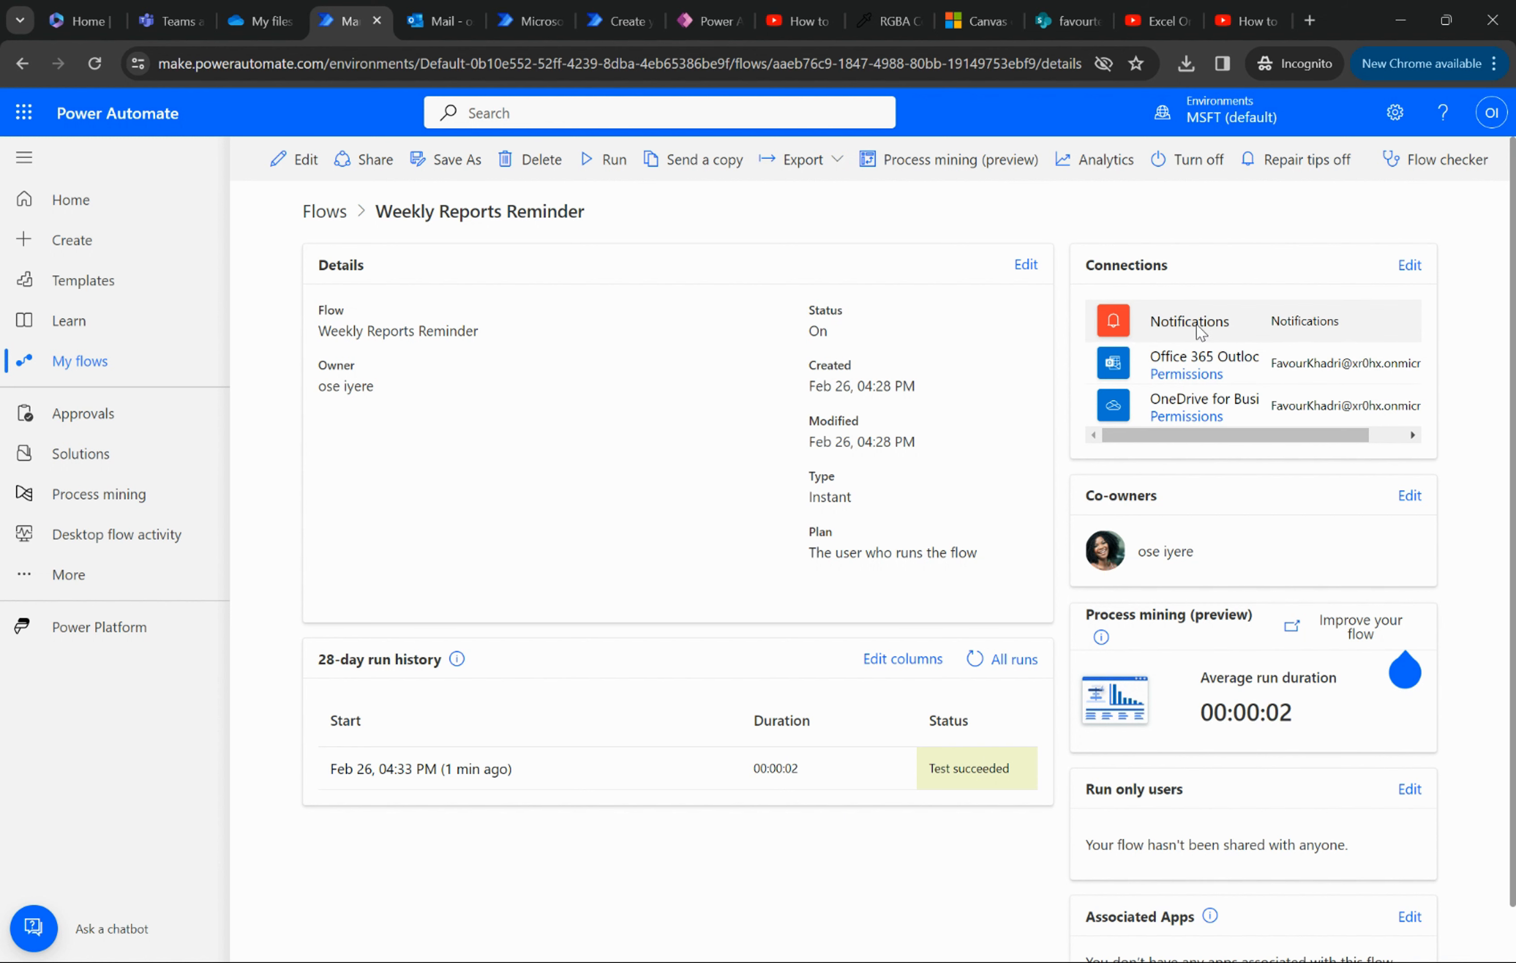
# - Run the Weekly Reports Reminder flow from its details page and close the run confirmation
pyautogui.scroll(-2, 1212, 332)
pyautogui.scroll(2, 1198, 328)
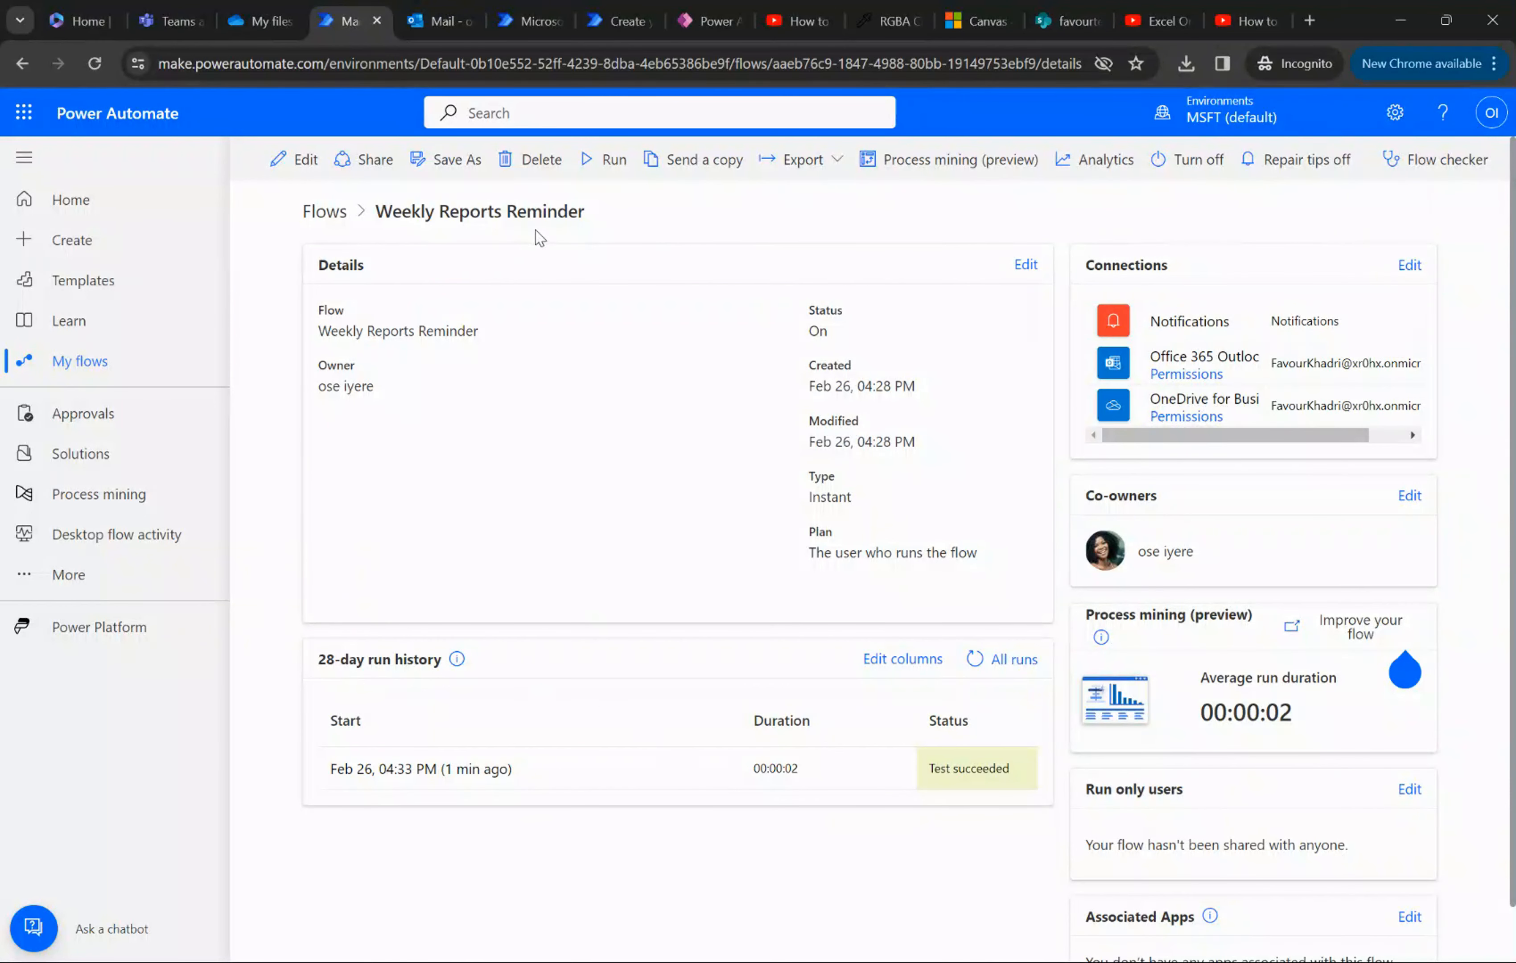
pyautogui.click(591, 167)
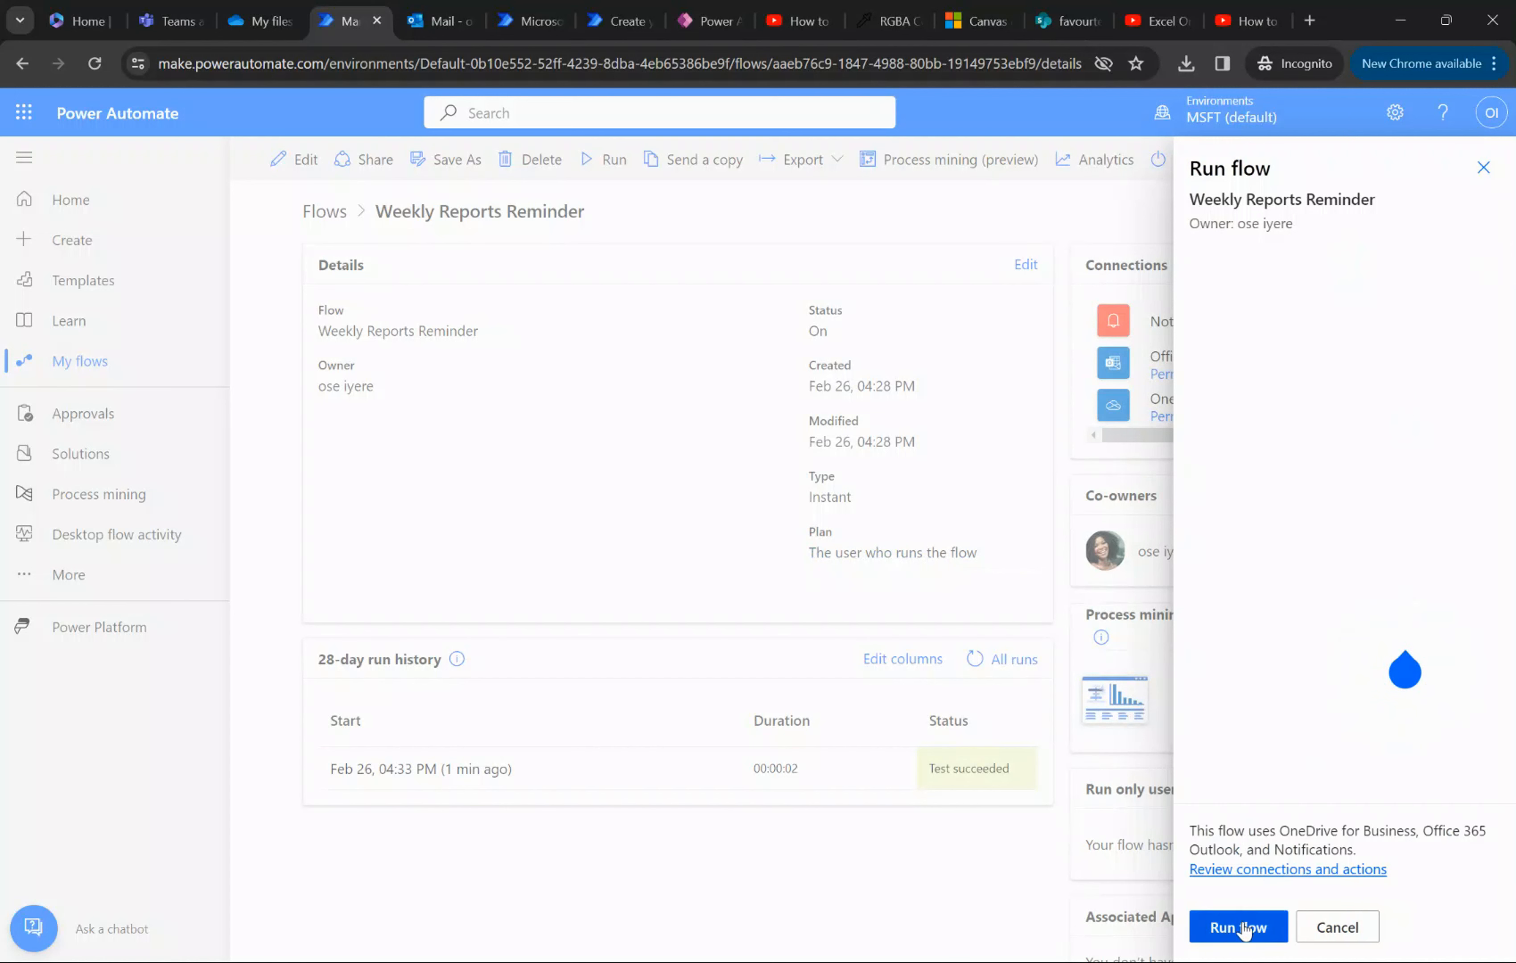
pyautogui.click(1244, 930)
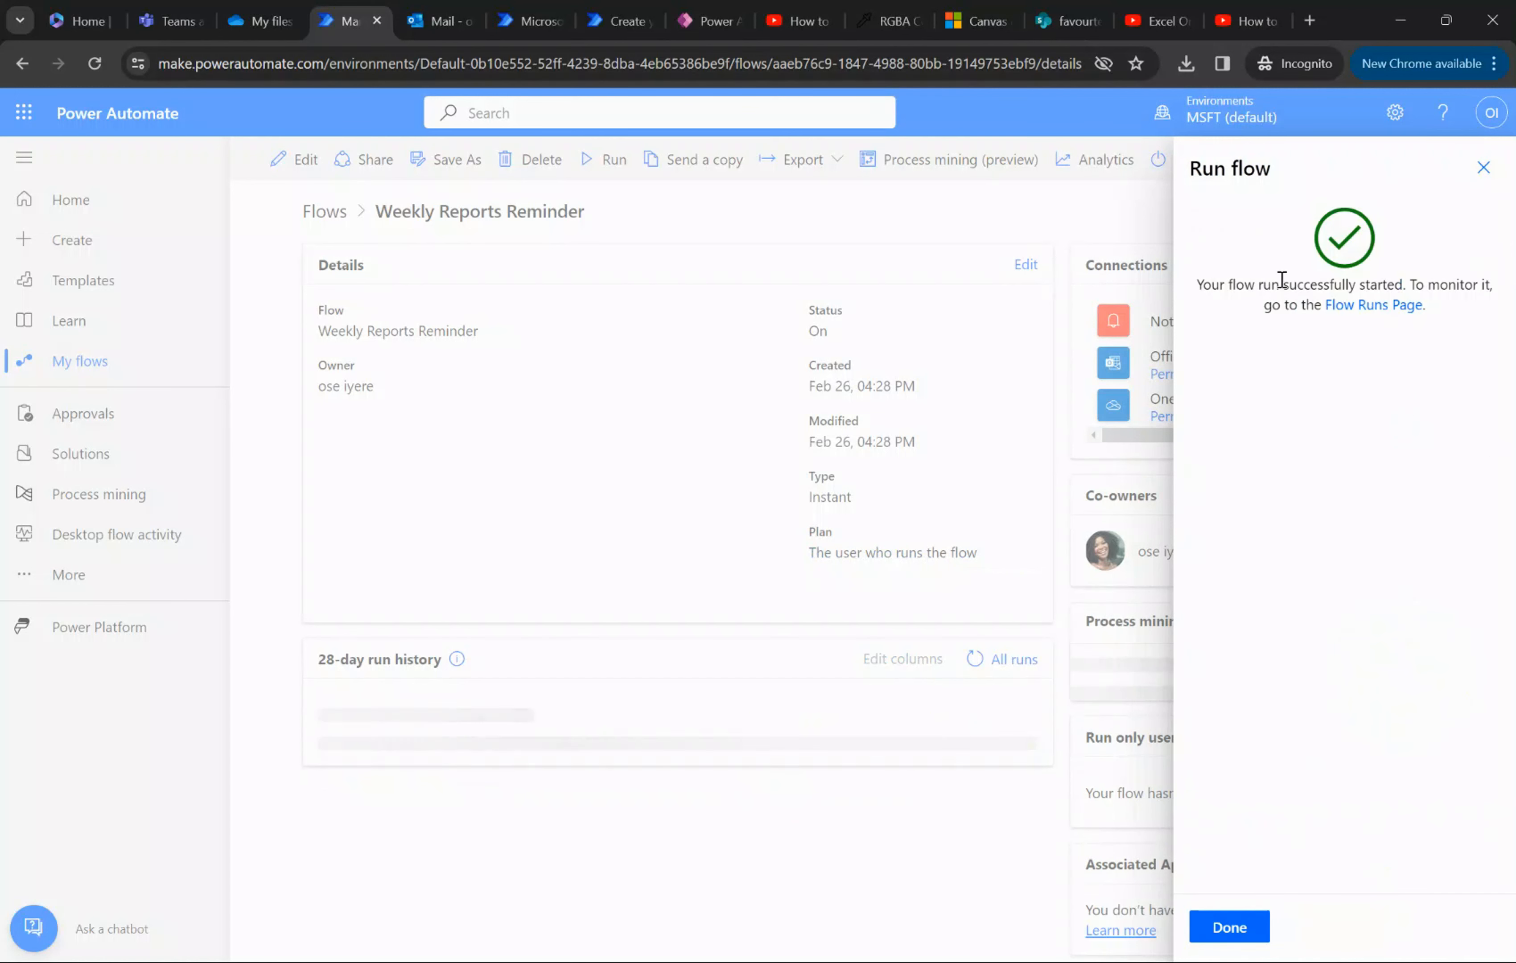
pyautogui.click(1231, 928)
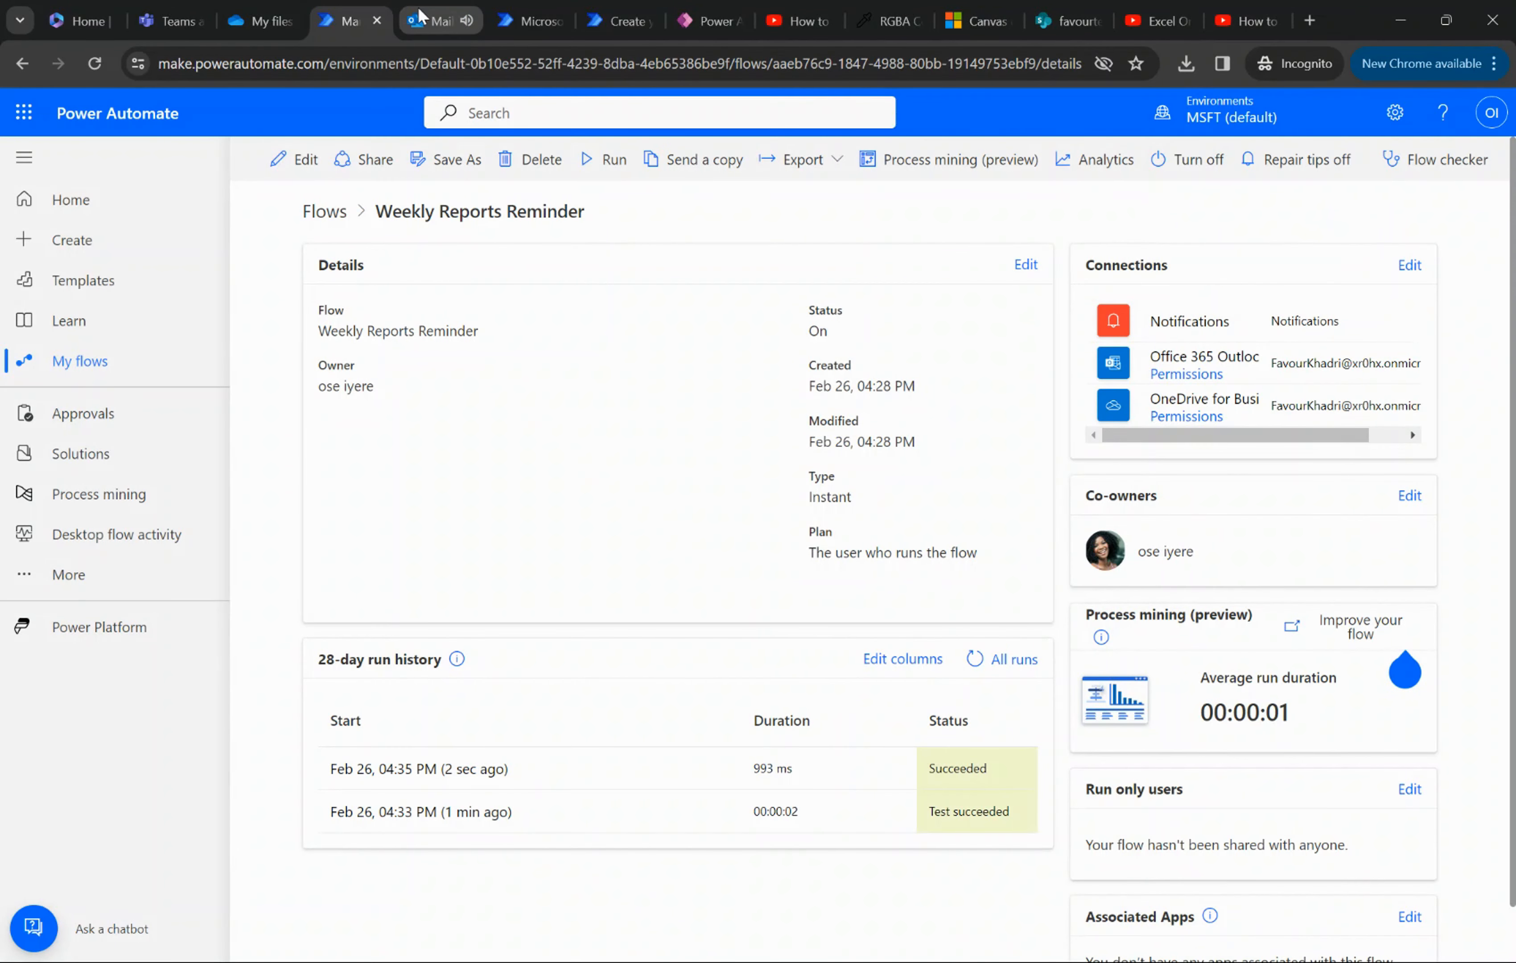
# - Open the newest Weekly Report Reminder email in Outlook to check it, and return to the flow's details page in Power Automate
pyautogui.click(421, 15)
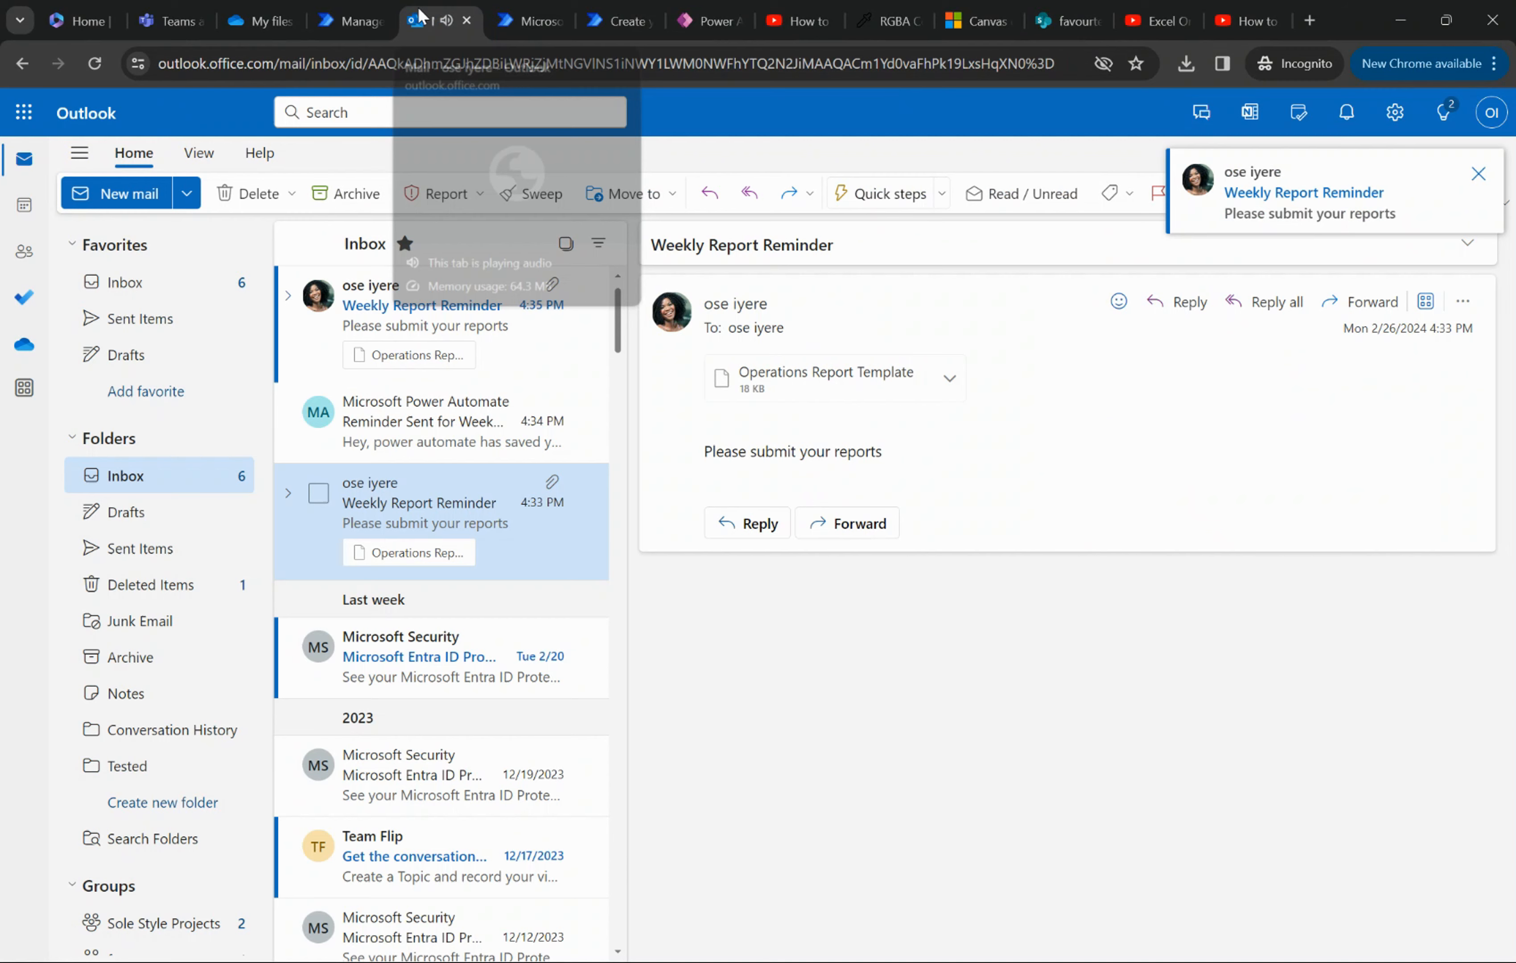
pyautogui.click(420, 310)
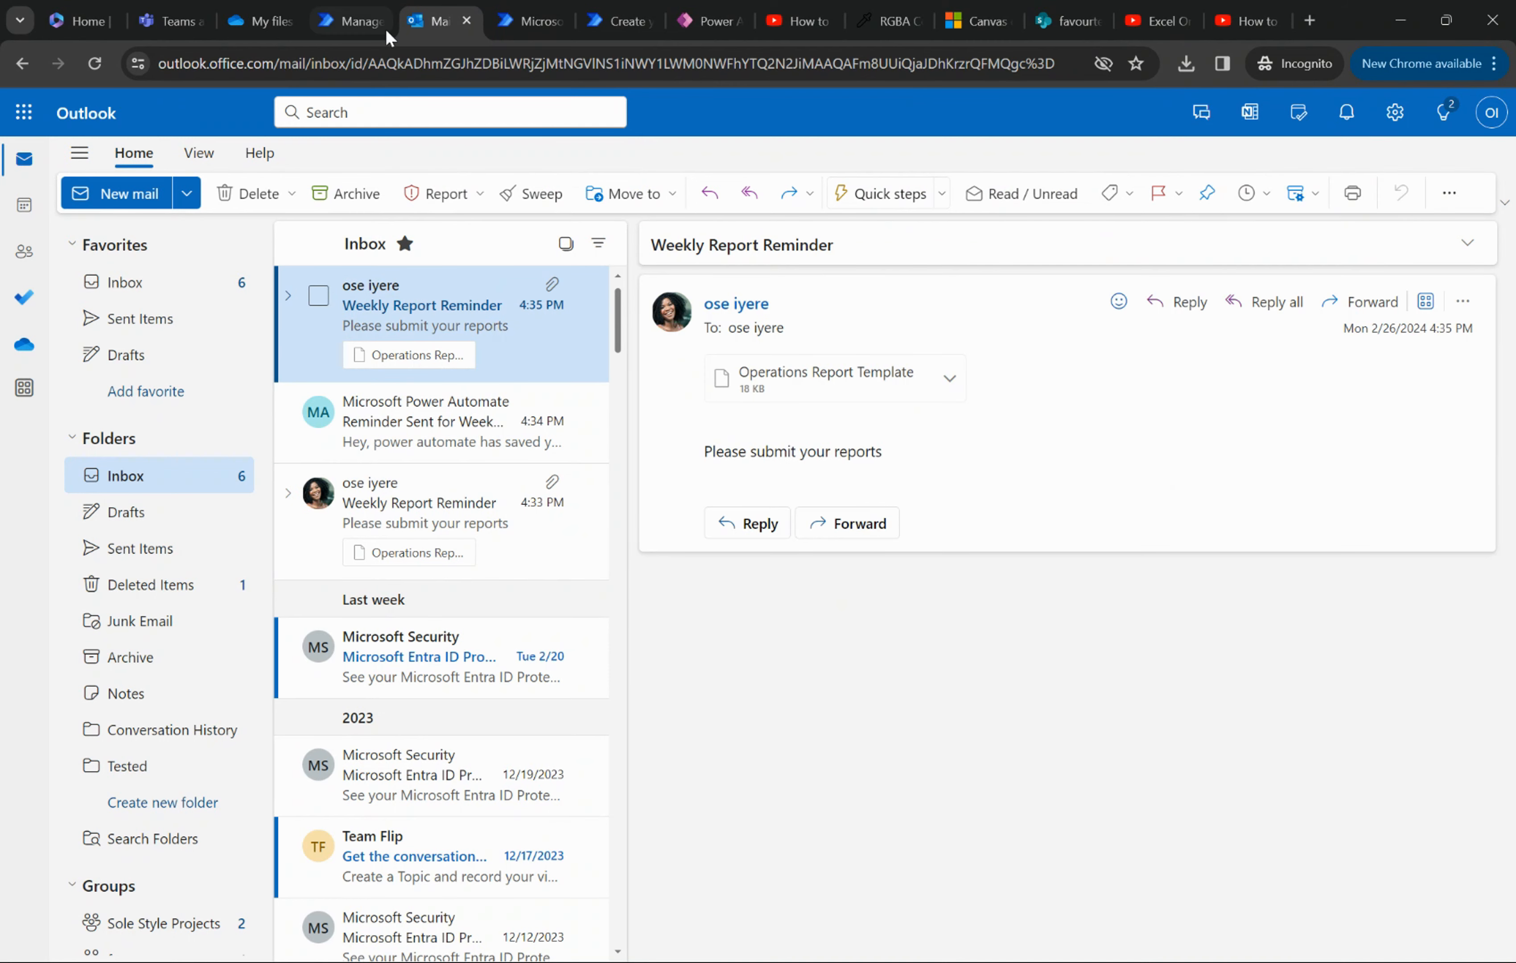
pyautogui.click(357, 21)
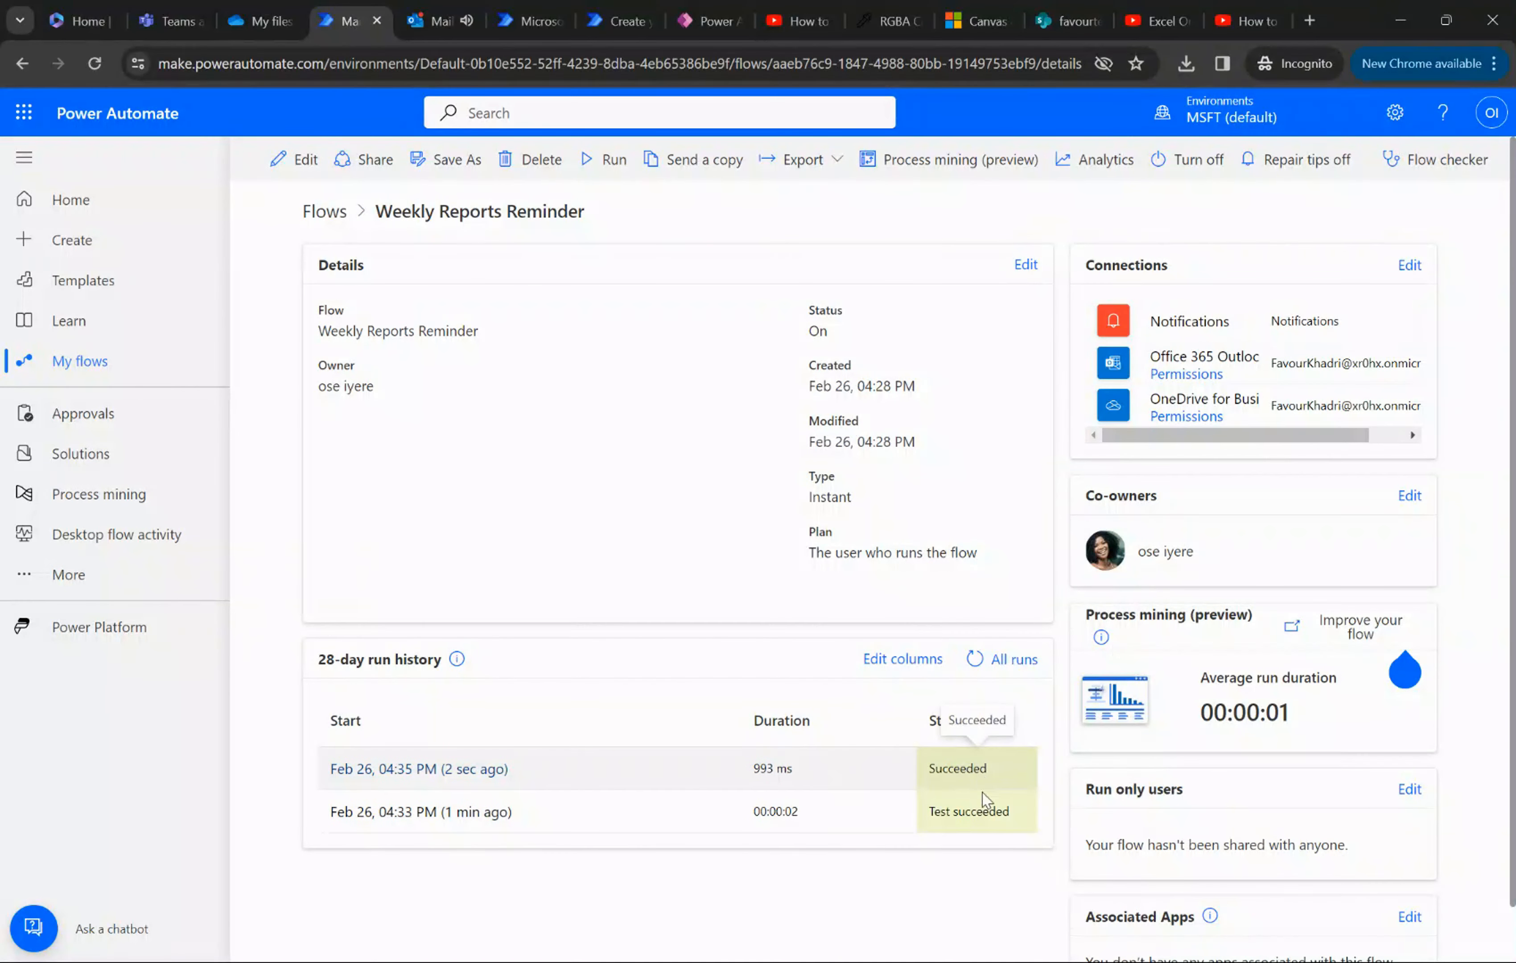
# - Review the newest "Reminder Sent for Weekly Reports" notification and its reminder email in Outlook, and return to the flow's details in Power Automate
pyautogui.click(436, 21)
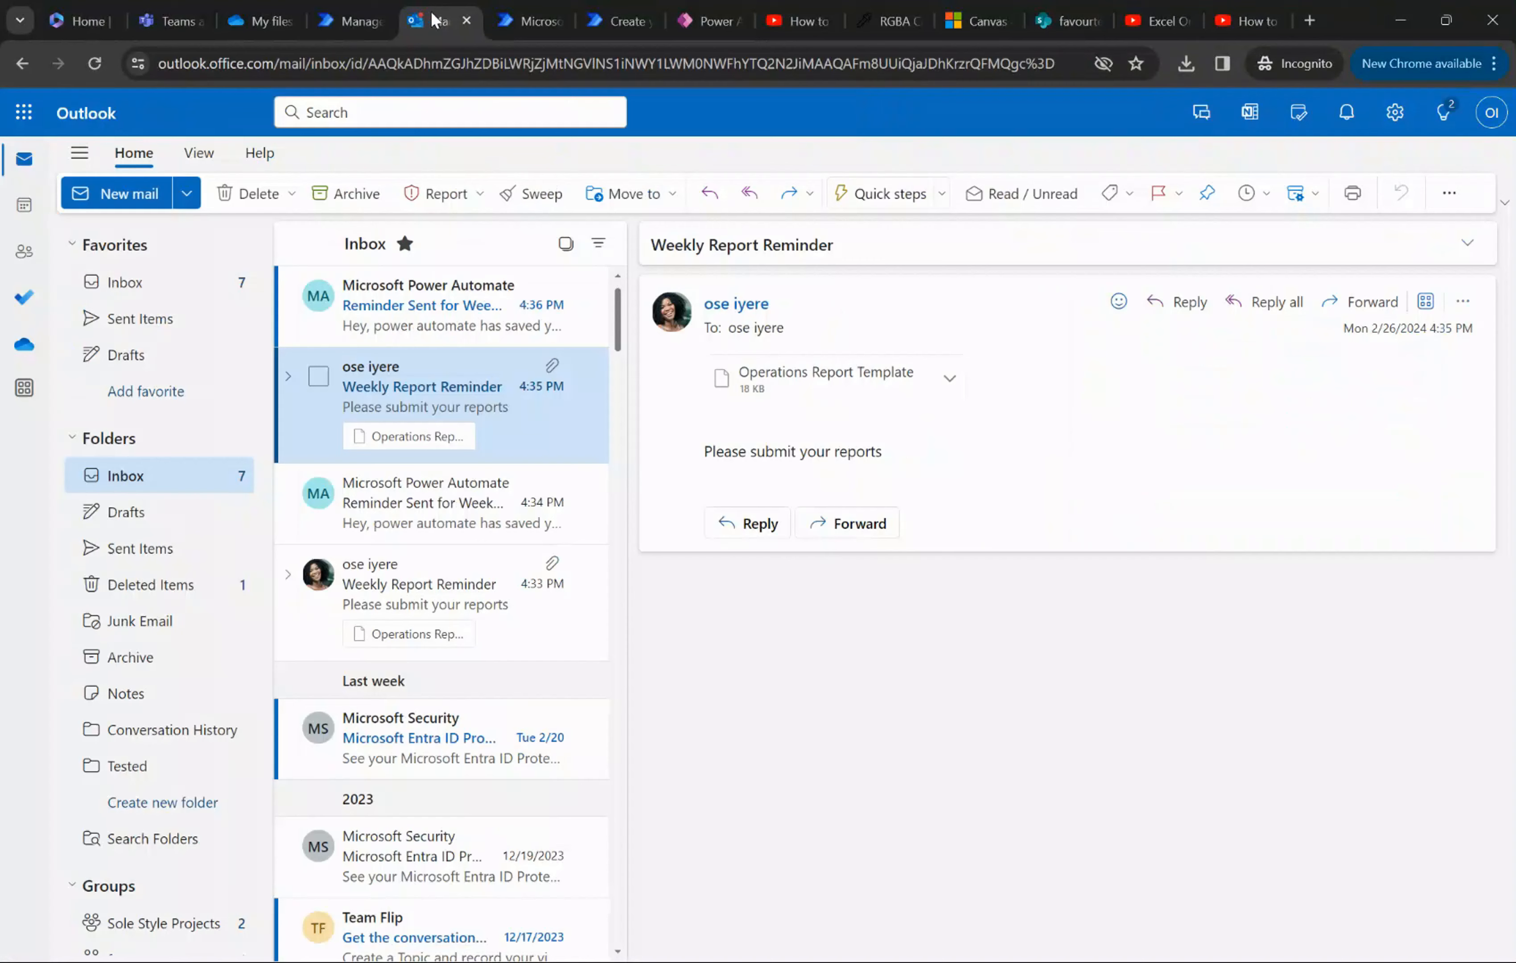
pyautogui.click(426, 308)
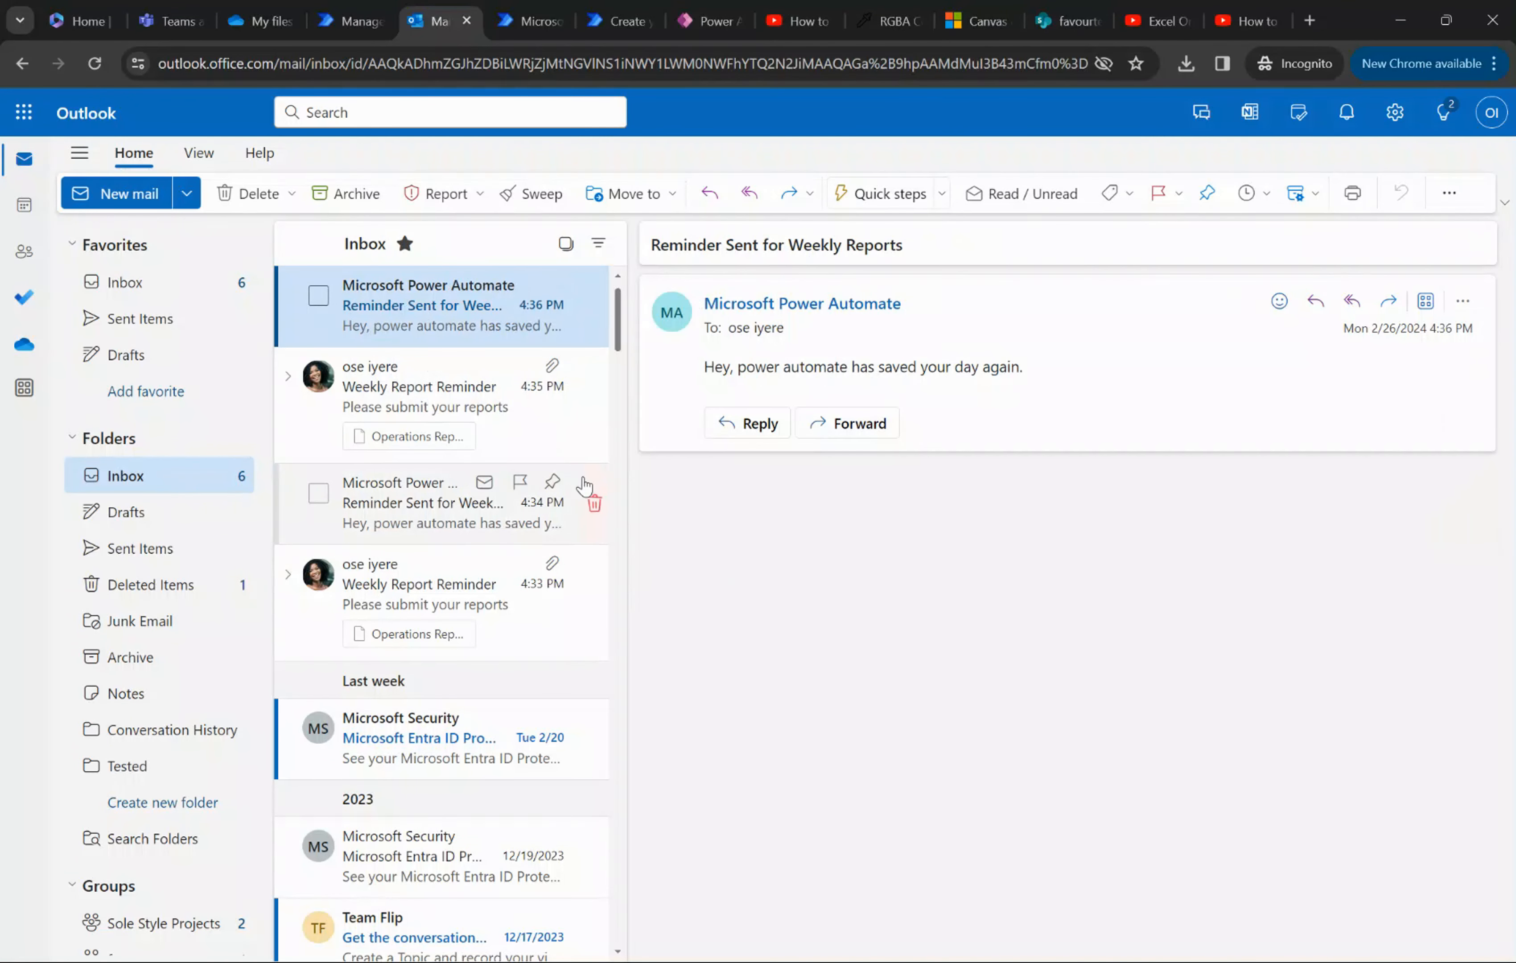
pyautogui.click(408, 376)
pyautogui.click(350, 8)
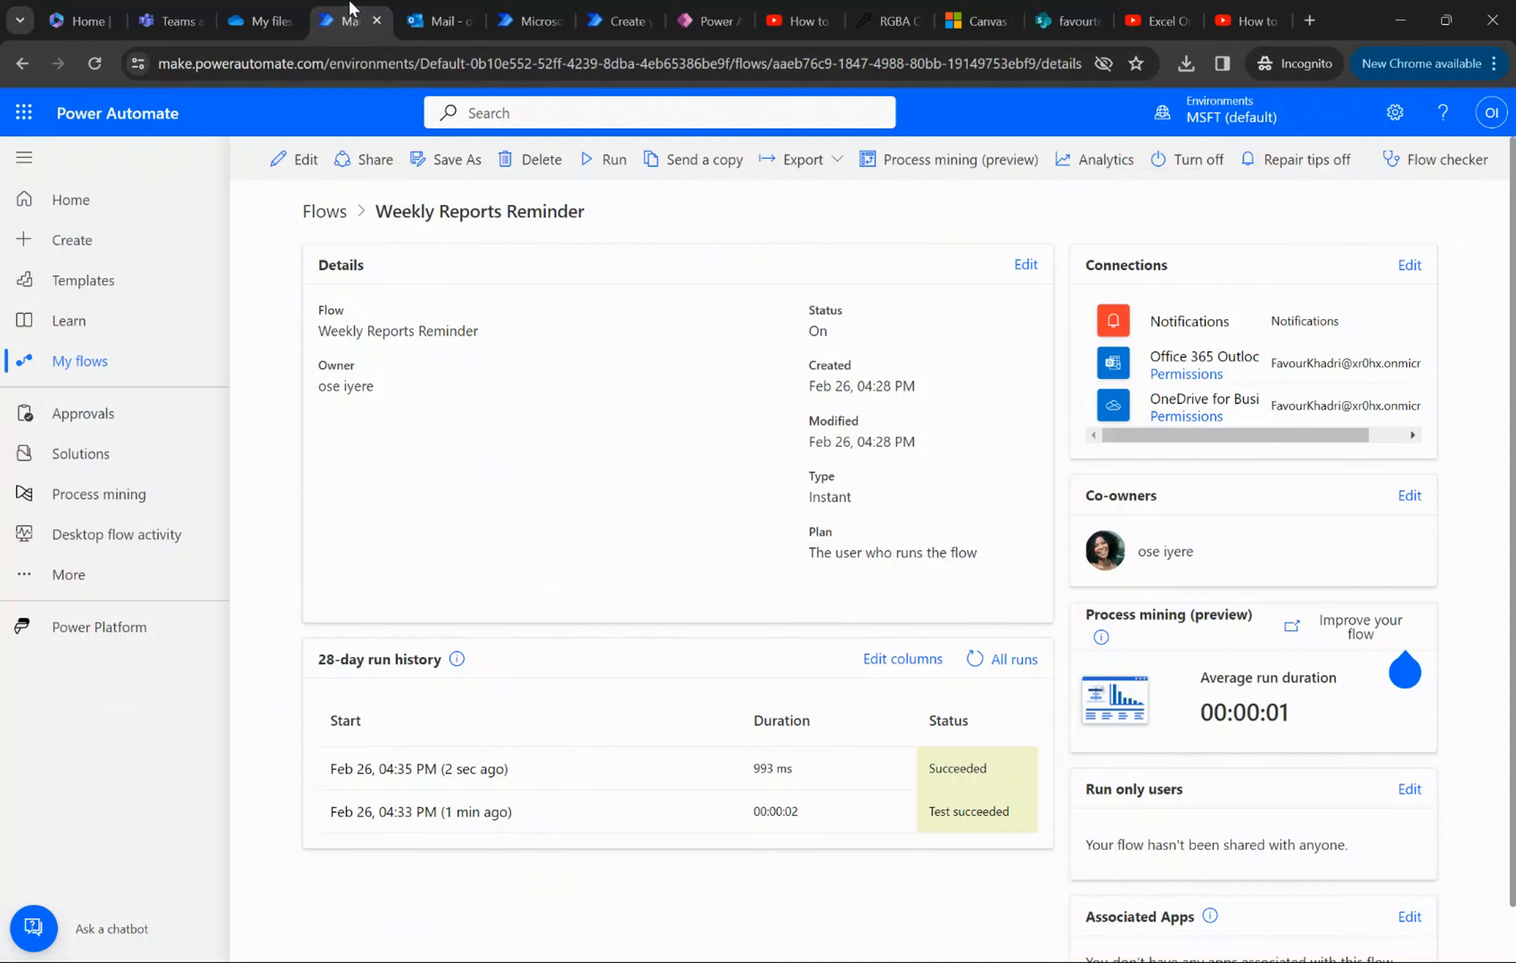